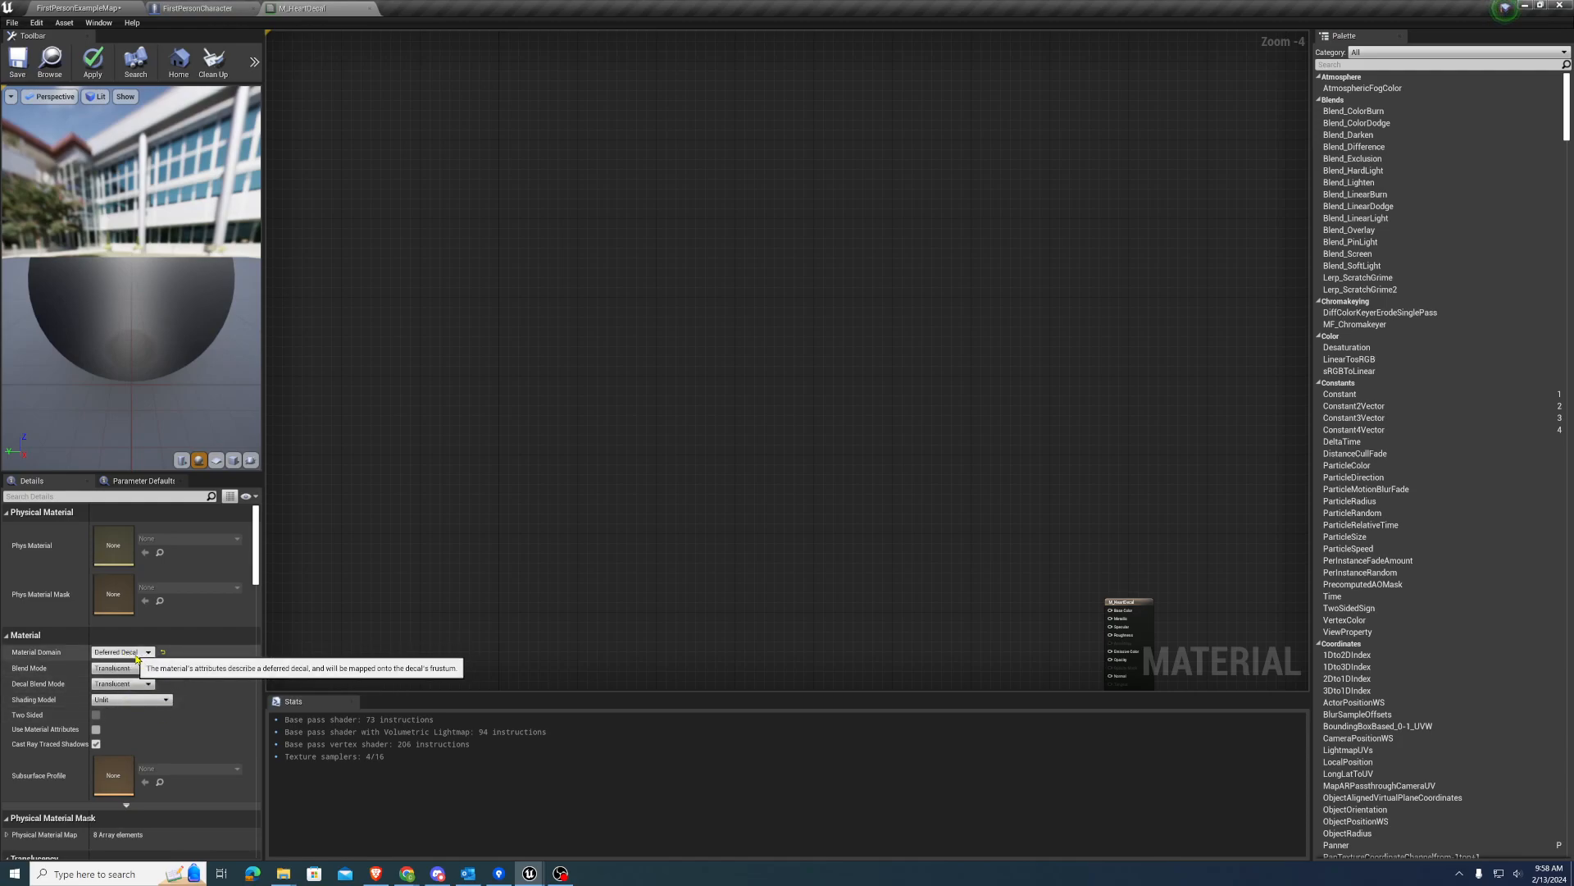
Add a Texture Coordinate node to an empty area of the material graph
{"action": "right_click_drag", "start_coordinate": [437, 437], "coordinate": [474, 468]}
{"action": "left_click", "coordinate": [442, 337]}
{"action": "scroll", "coordinate": [497, 342], "scroll_direction": "up", "scroll_amount": 4}
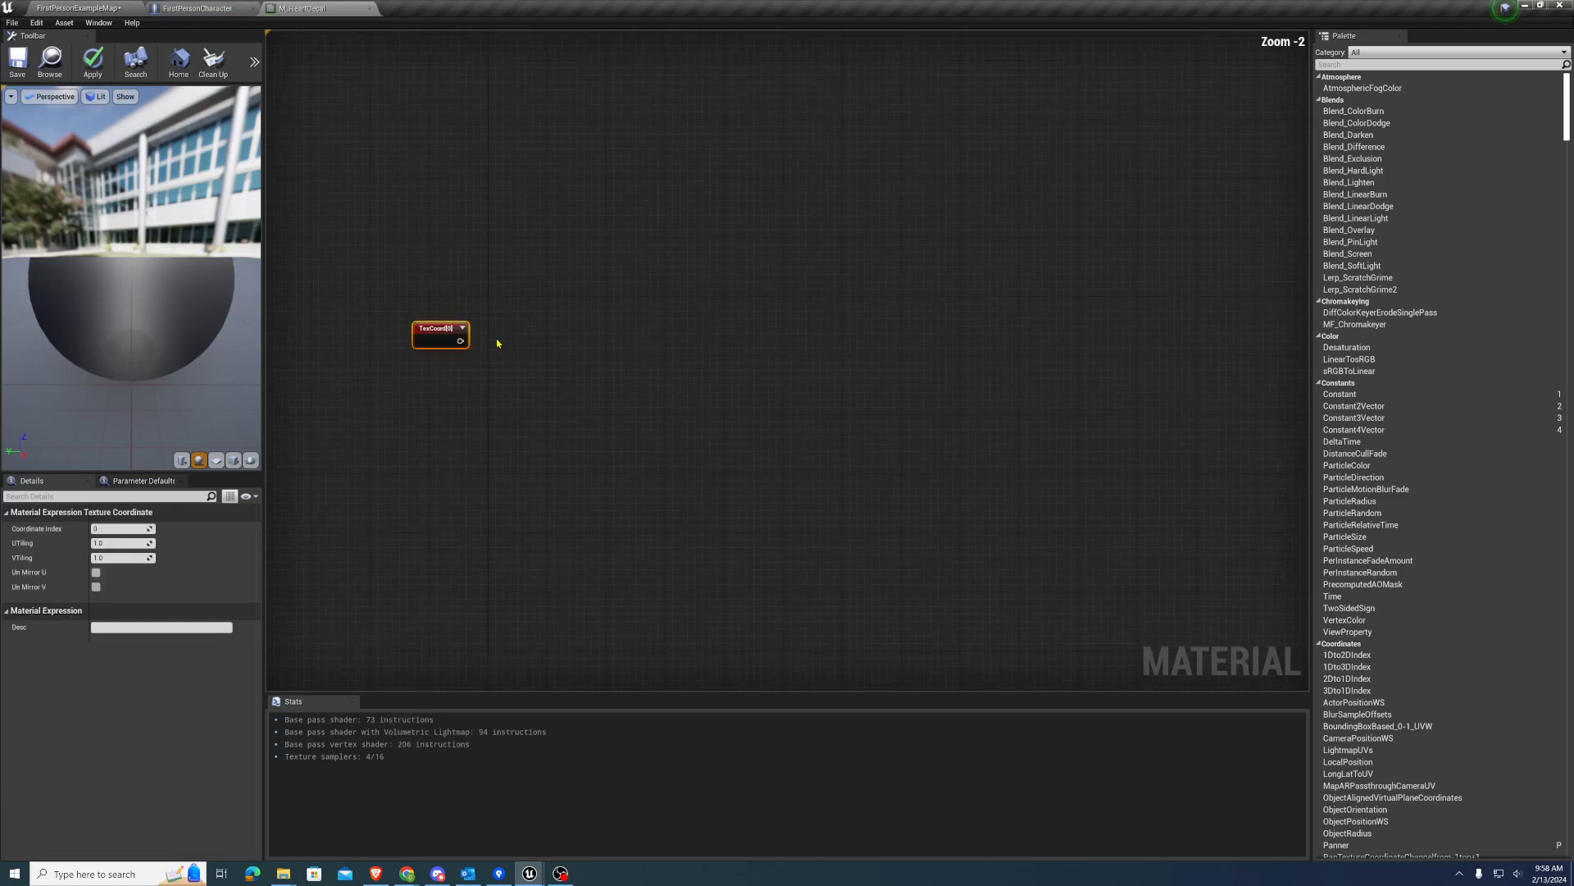
{"action": "right_click_drag", "start_coordinate": [503, 342], "coordinate": [484, 405]}
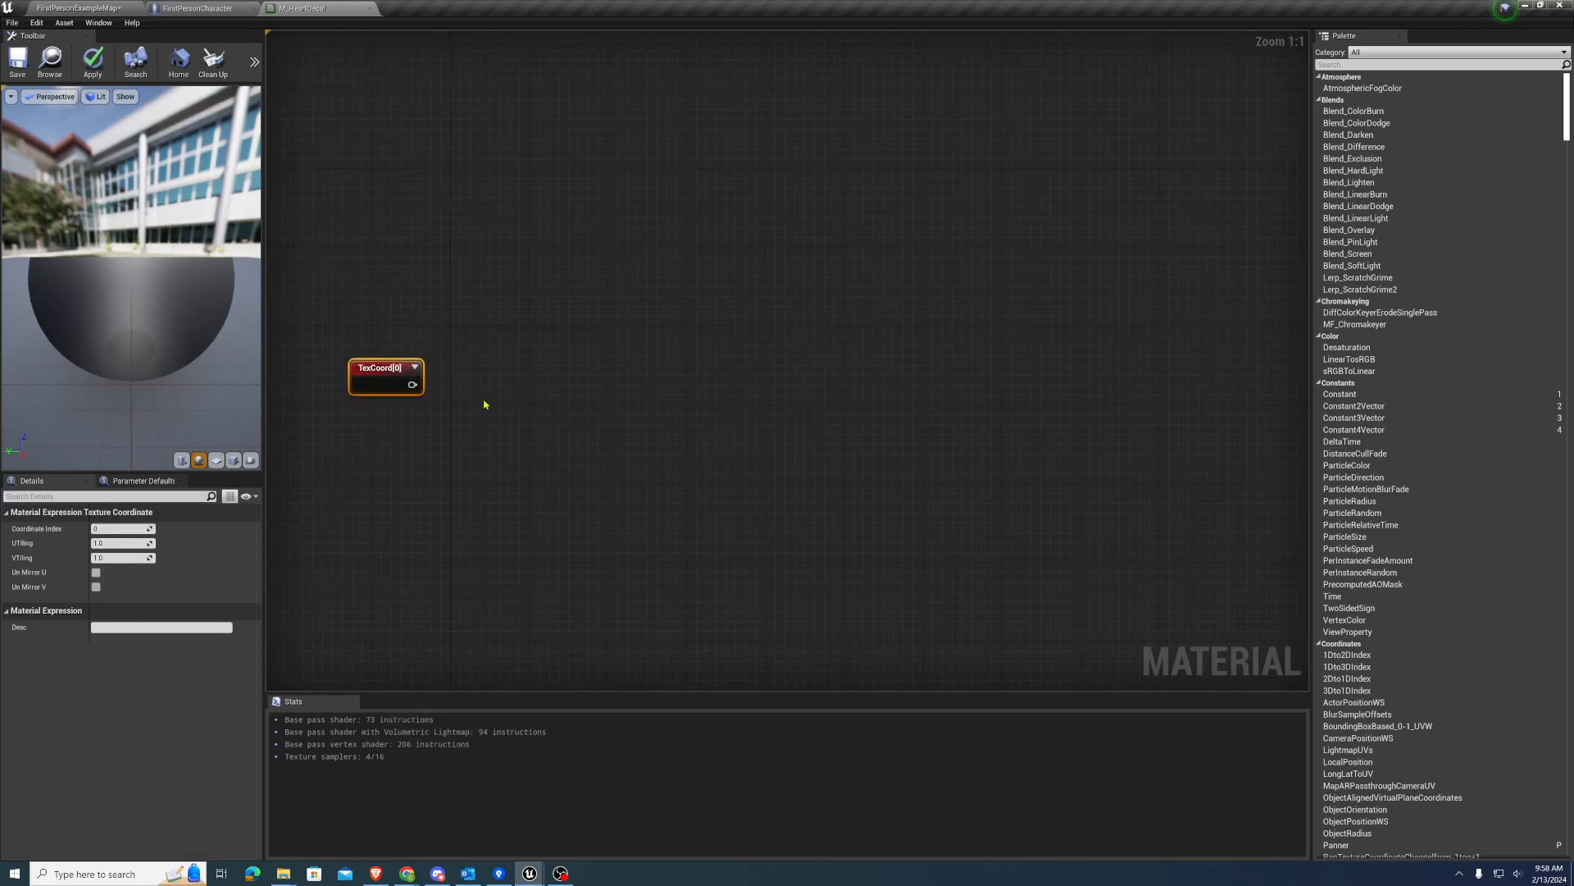
{"action": "left_click", "coordinate": [499, 371]}
{"action": "left_click_drag", "start_coordinate": [412, 385], "coordinate": [516, 394]}
{"action": "left_click", "coordinate": [482, 317]}
{"action": "right_click_drag", "start_coordinate": [567, 382], "coordinate": [495, 393]}
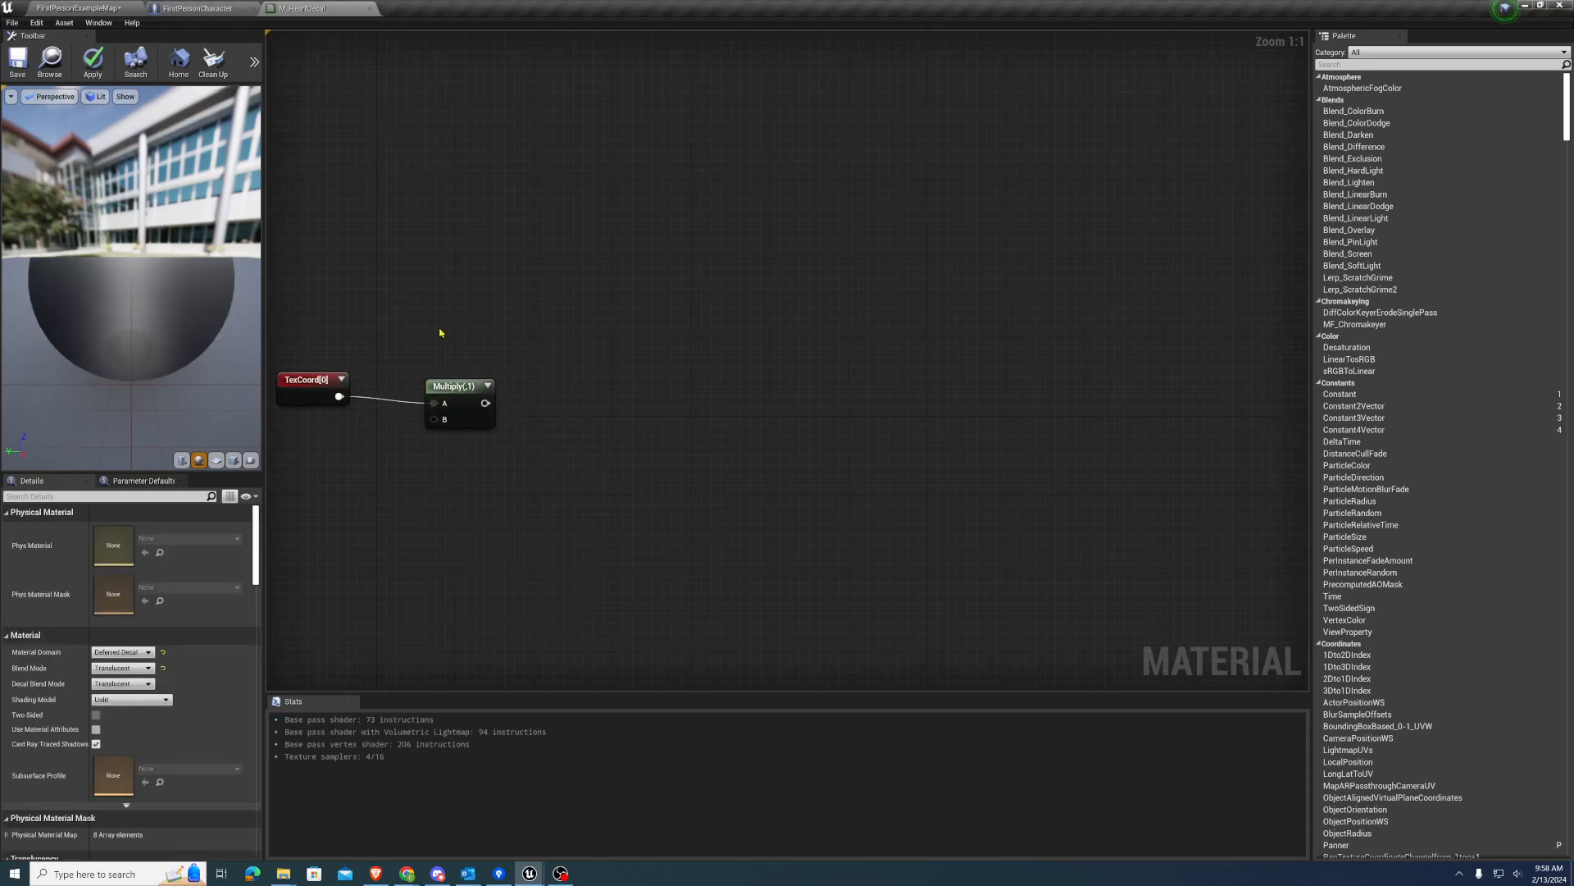
{"action": "left_click", "coordinate": [464, 393]}
{"action": "key", "text": "Delete"}
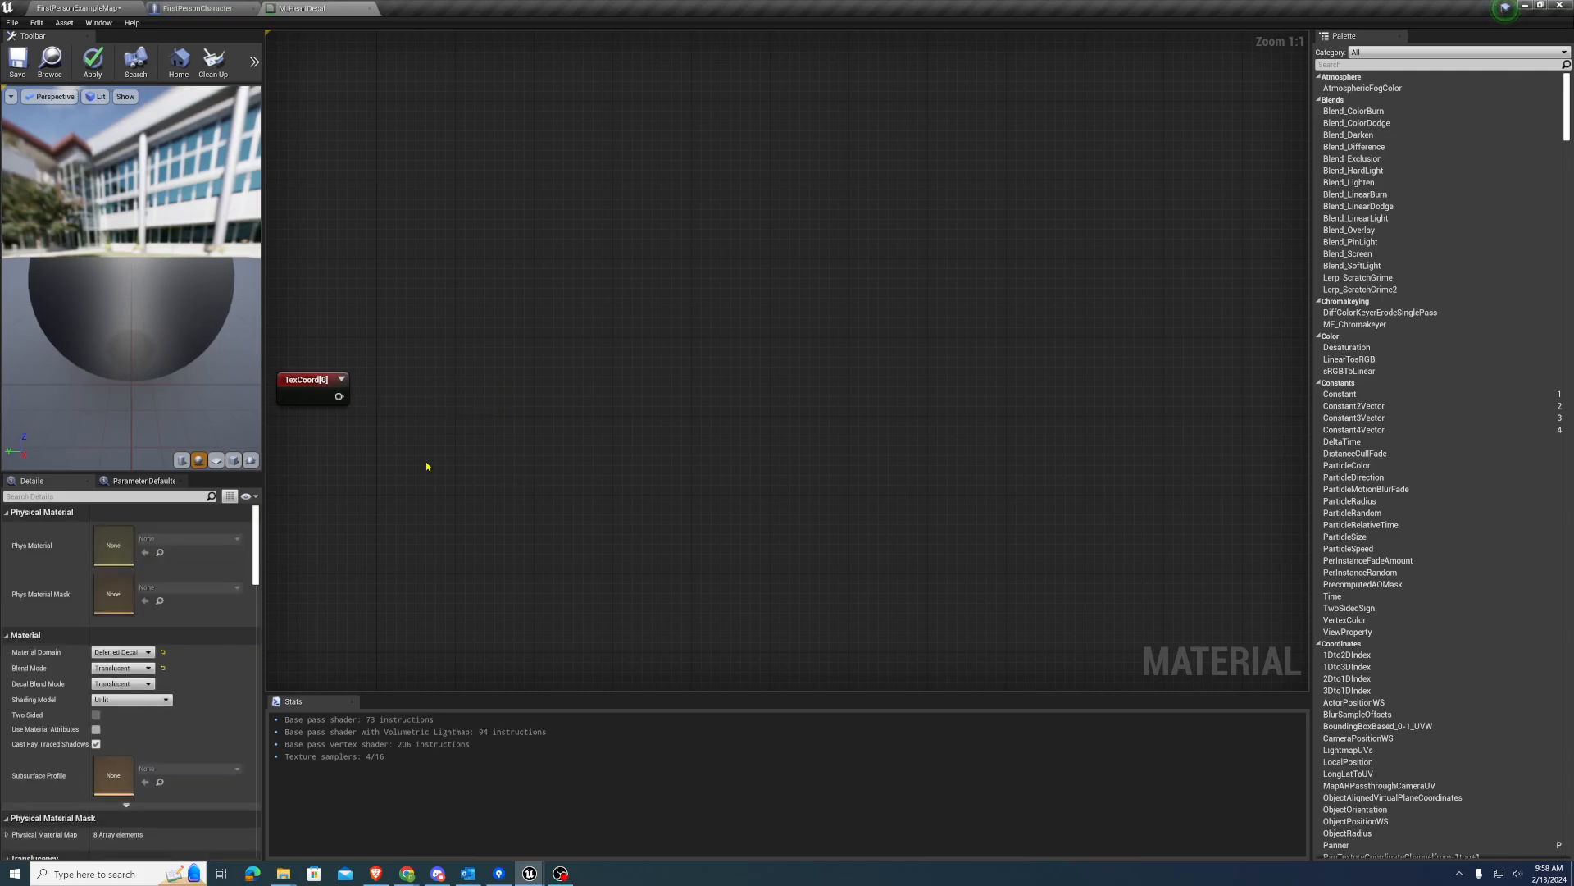
Feed the texture coordinates into a new Subtract node with Const B set to 0.5, and preview its output
{"action": "left_click", "coordinate": [341, 379]}
{"action": "right_click_drag", "start_coordinate": [460, 352], "coordinate": [471, 303]}
{"action": "left_click_drag", "start_coordinate": [362, 347], "coordinate": [464, 348]}
{"action": "type", "text": "sub"}
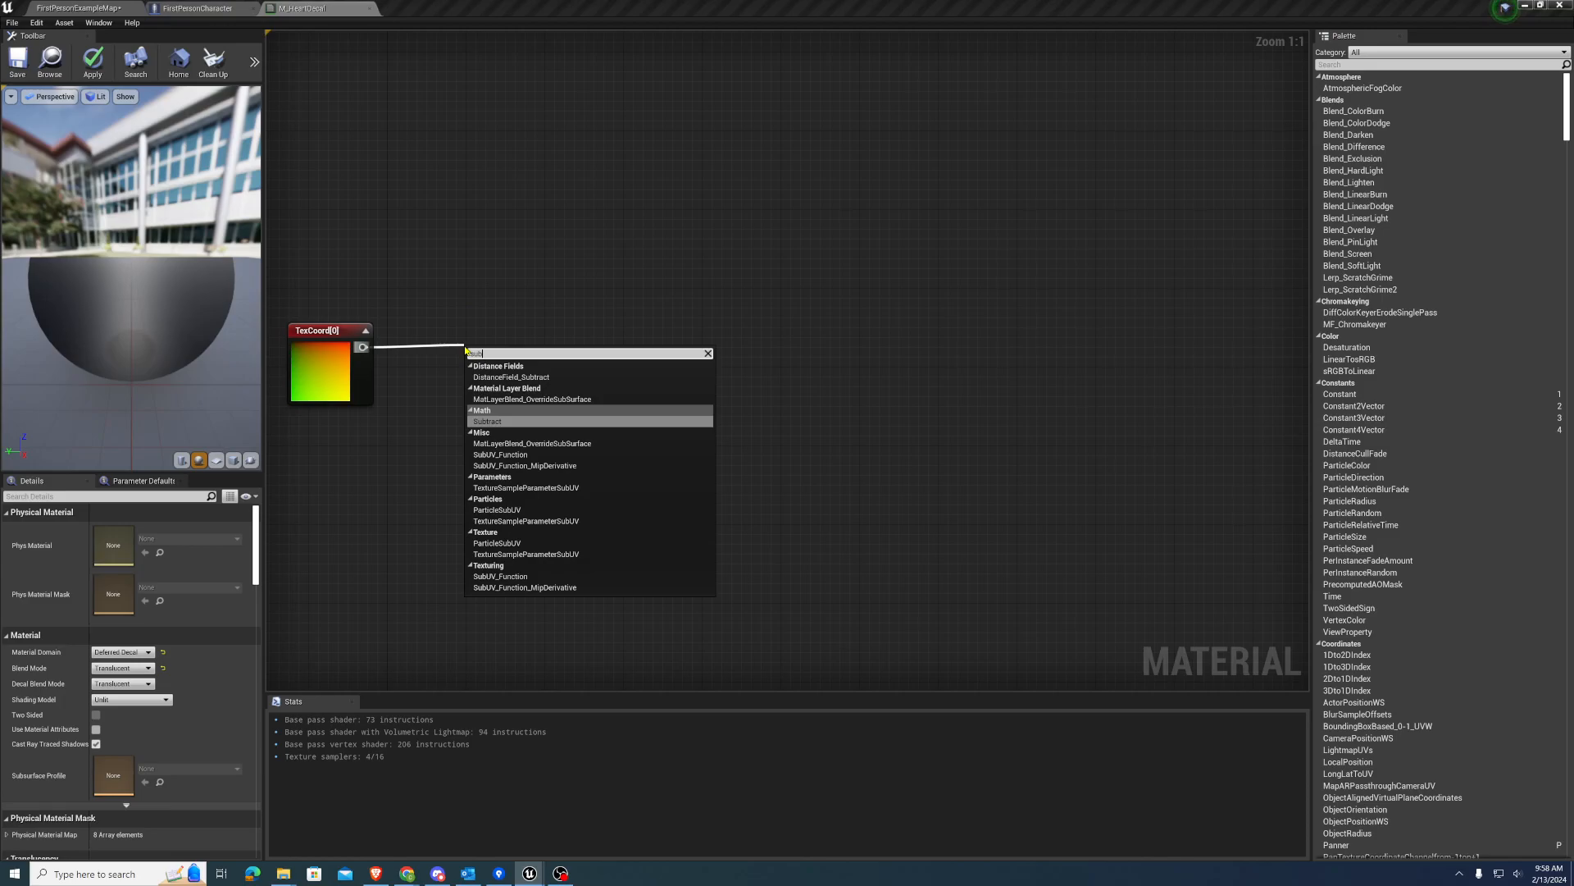
{"action": "key", "text": "Return"}
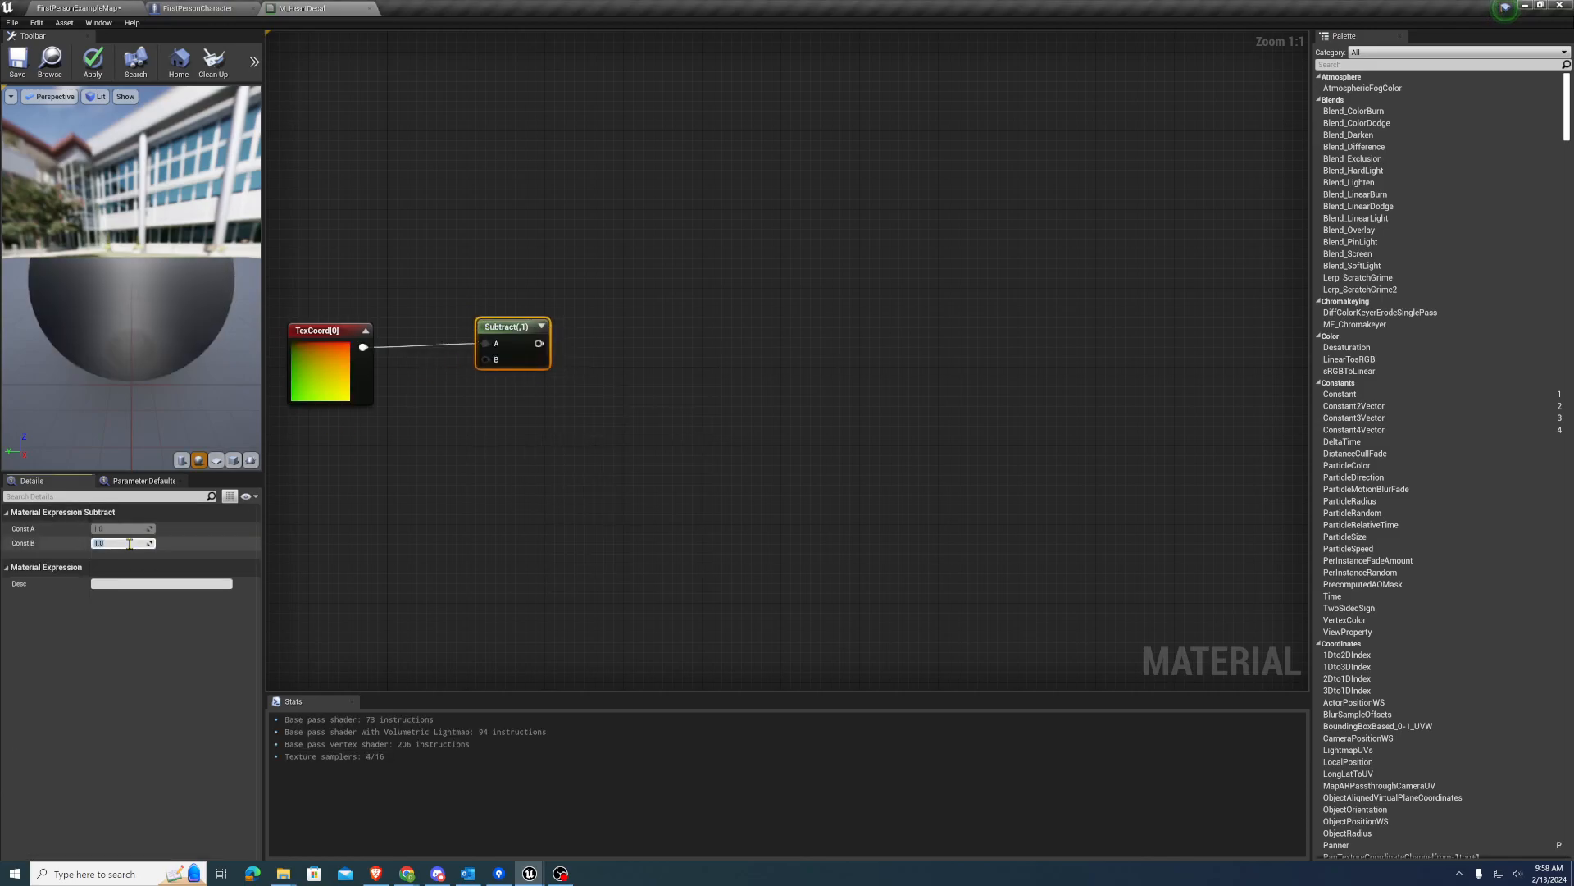
{"action": "right_click_drag", "start_coordinate": [541, 425], "coordinate": [313, 424]}
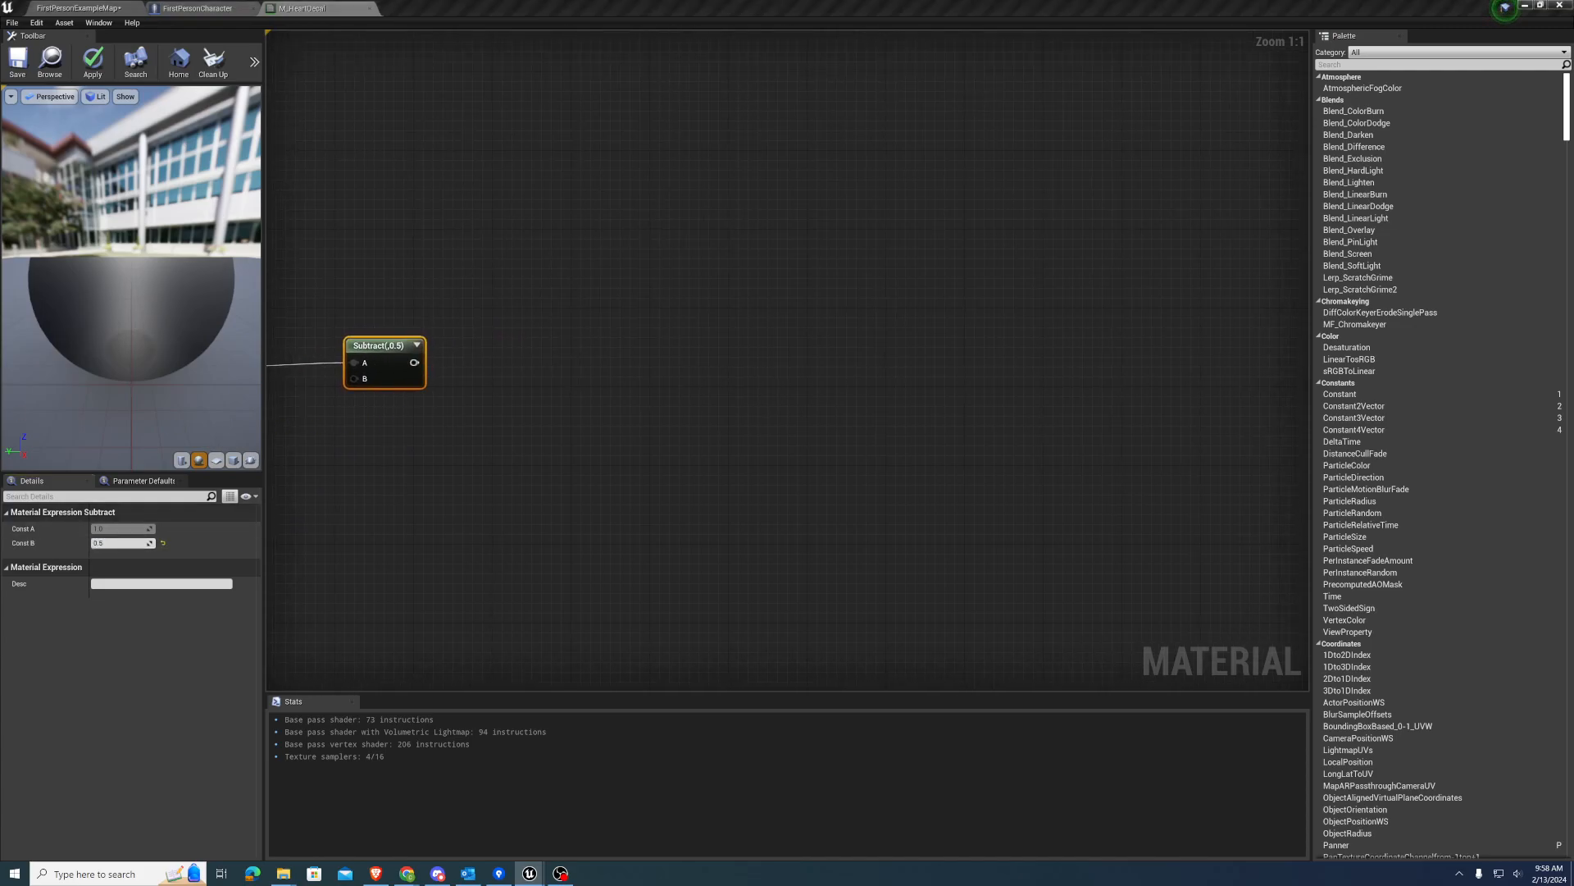
{"action": "left_click", "coordinate": [416, 345]}
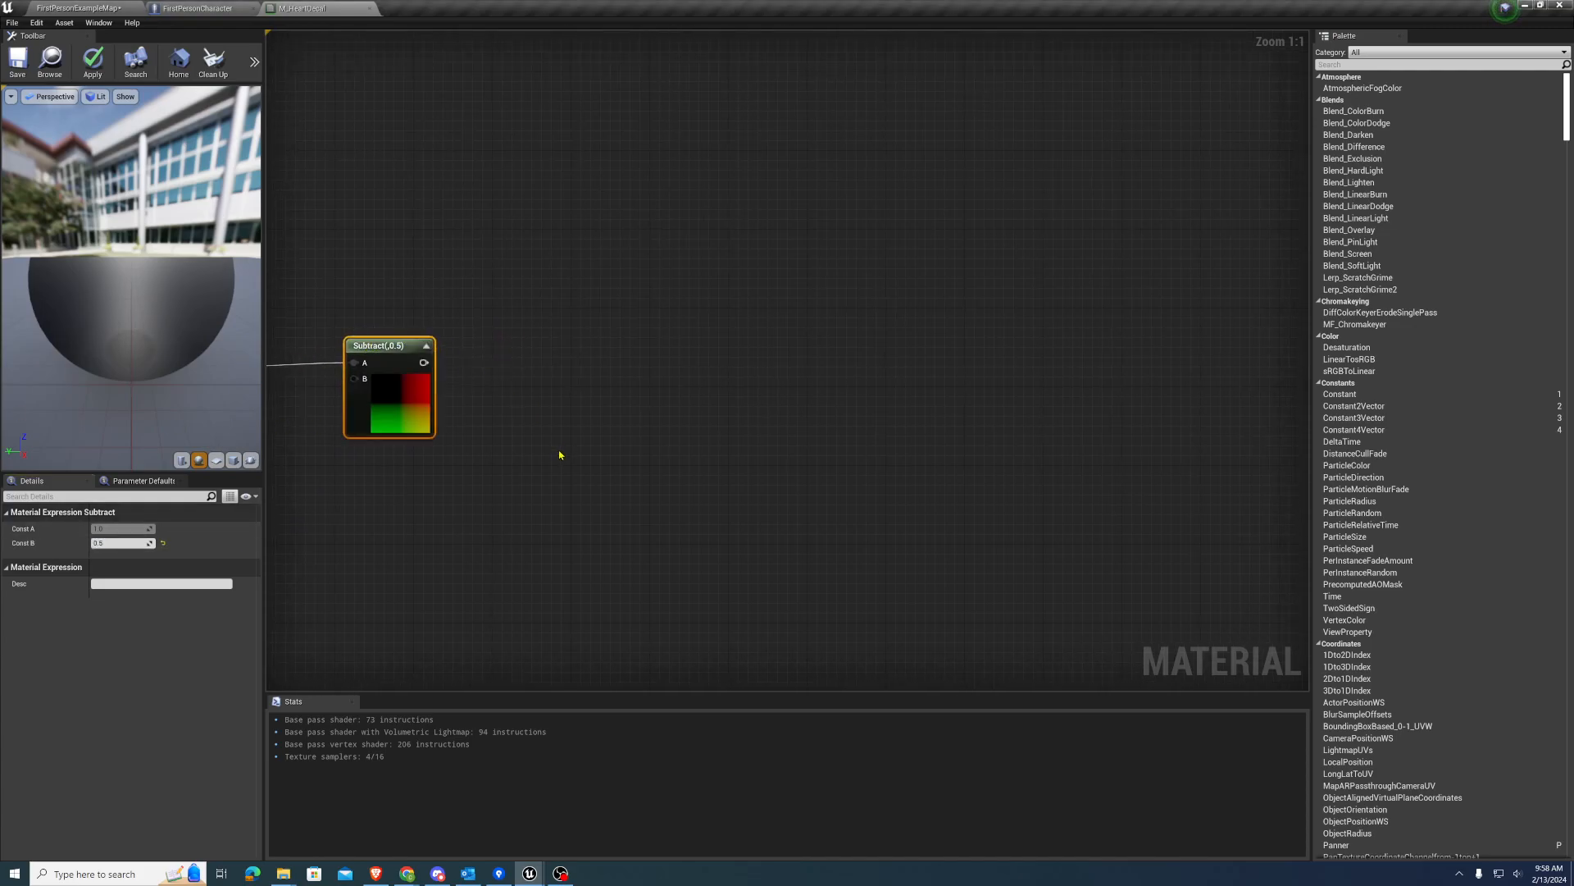
{"action": "left_click", "coordinate": [428, 347]}
Paste two Component Mask nodes and connect the Subtract output to both of them
{"action": "right_click_drag", "start_coordinate": [538, 375], "coordinate": [480, 364]}
{"action": "left_click", "coordinate": [485, 296]}
{"action": "key", "text": "ctrl+v"}
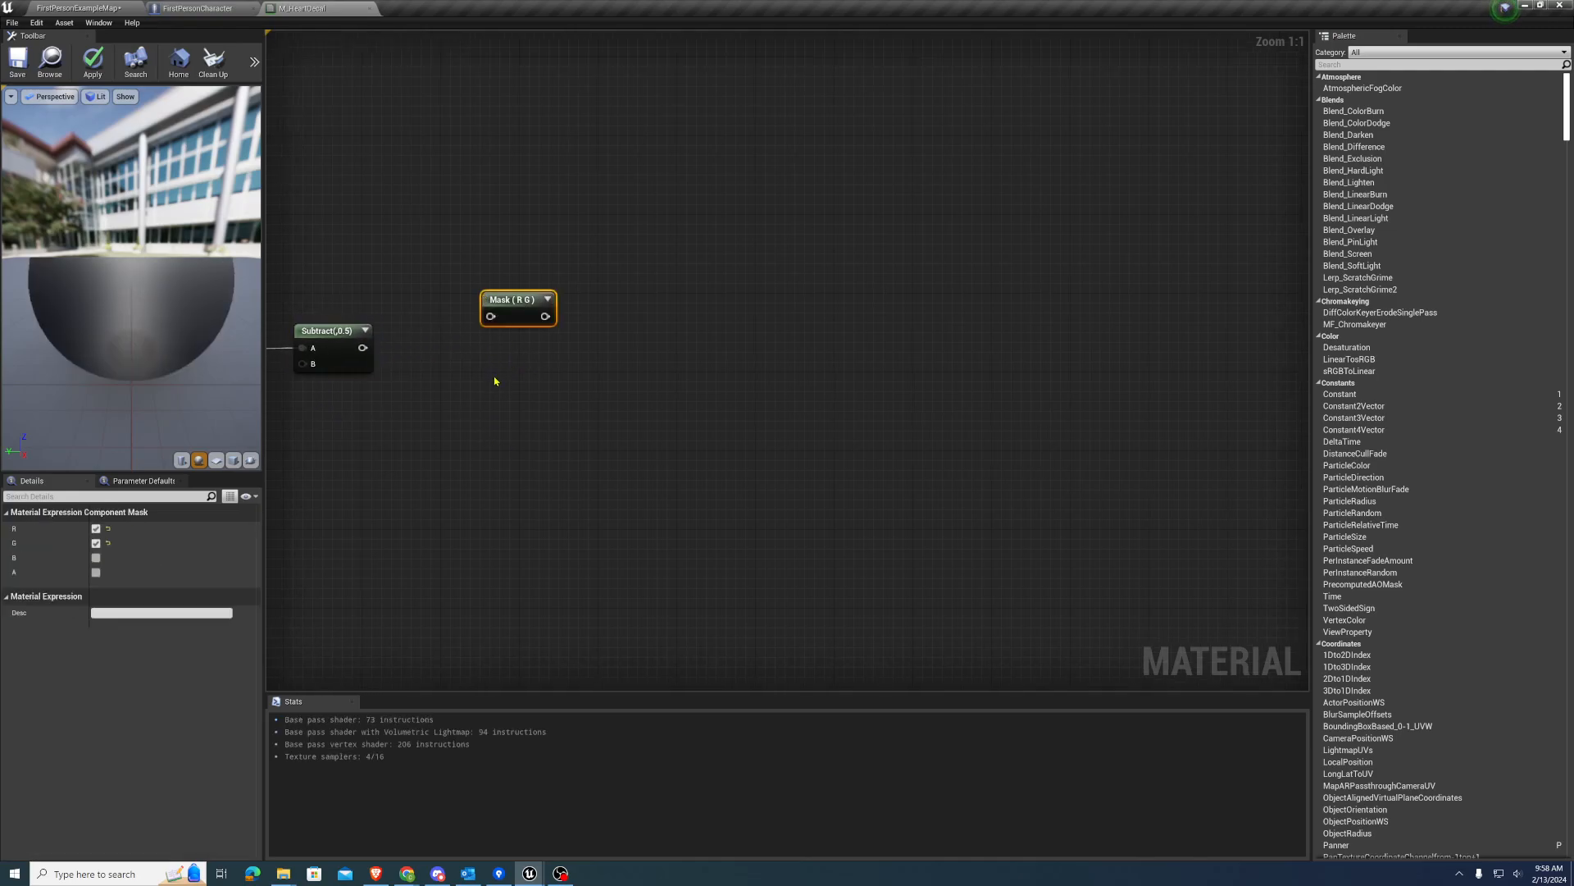
{"action": "key", "text": "ctrl+v"}
{"action": "left_click_drag", "start_coordinate": [361, 349], "coordinate": [489, 321]}
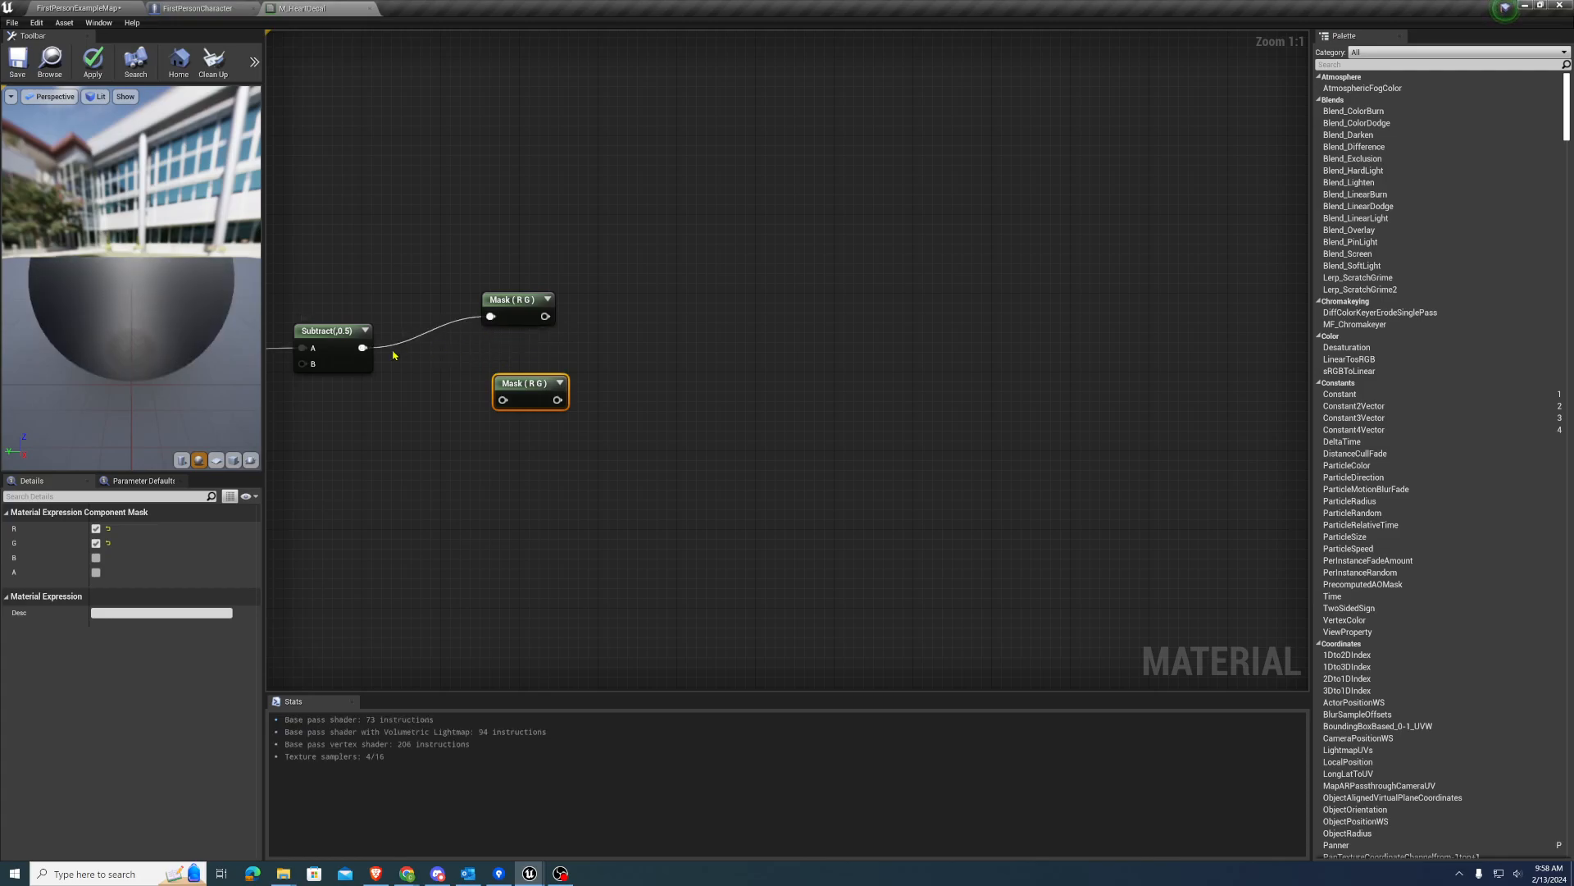
{"action": "left_click_drag", "start_coordinate": [363, 348], "coordinate": [493, 392]}
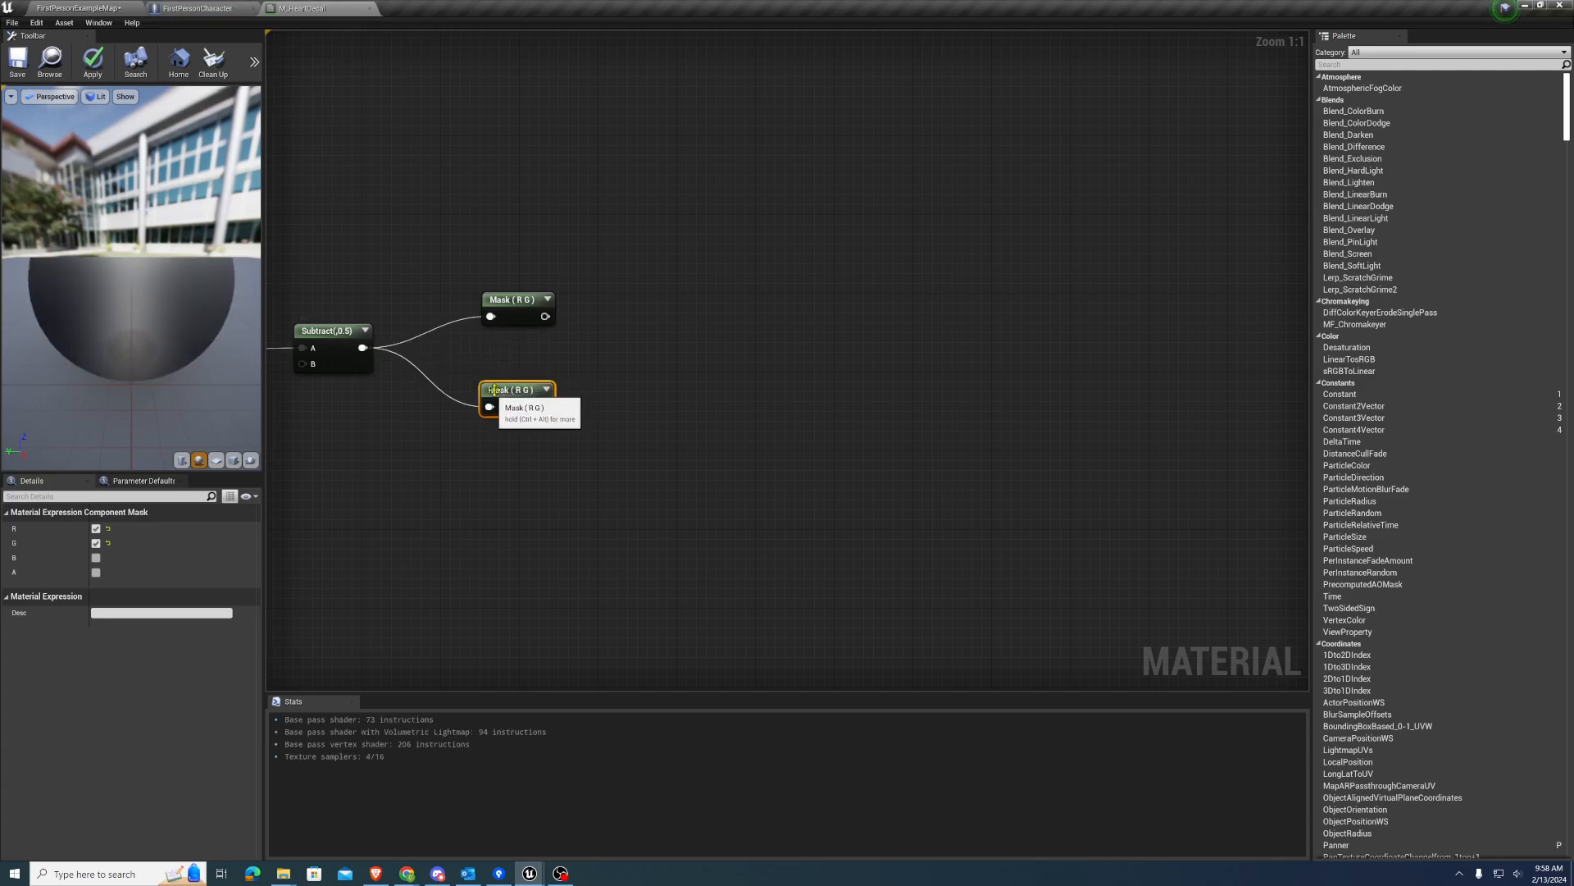
Limit the upper mask after Subtract to the R channel and the lower one to the G channel
{"action": "left_click_drag", "start_coordinate": [492, 300], "coordinate": [491, 312]}
{"action": "left_click", "coordinate": [96, 542]}
{"action": "left_click", "coordinate": [513, 387]}
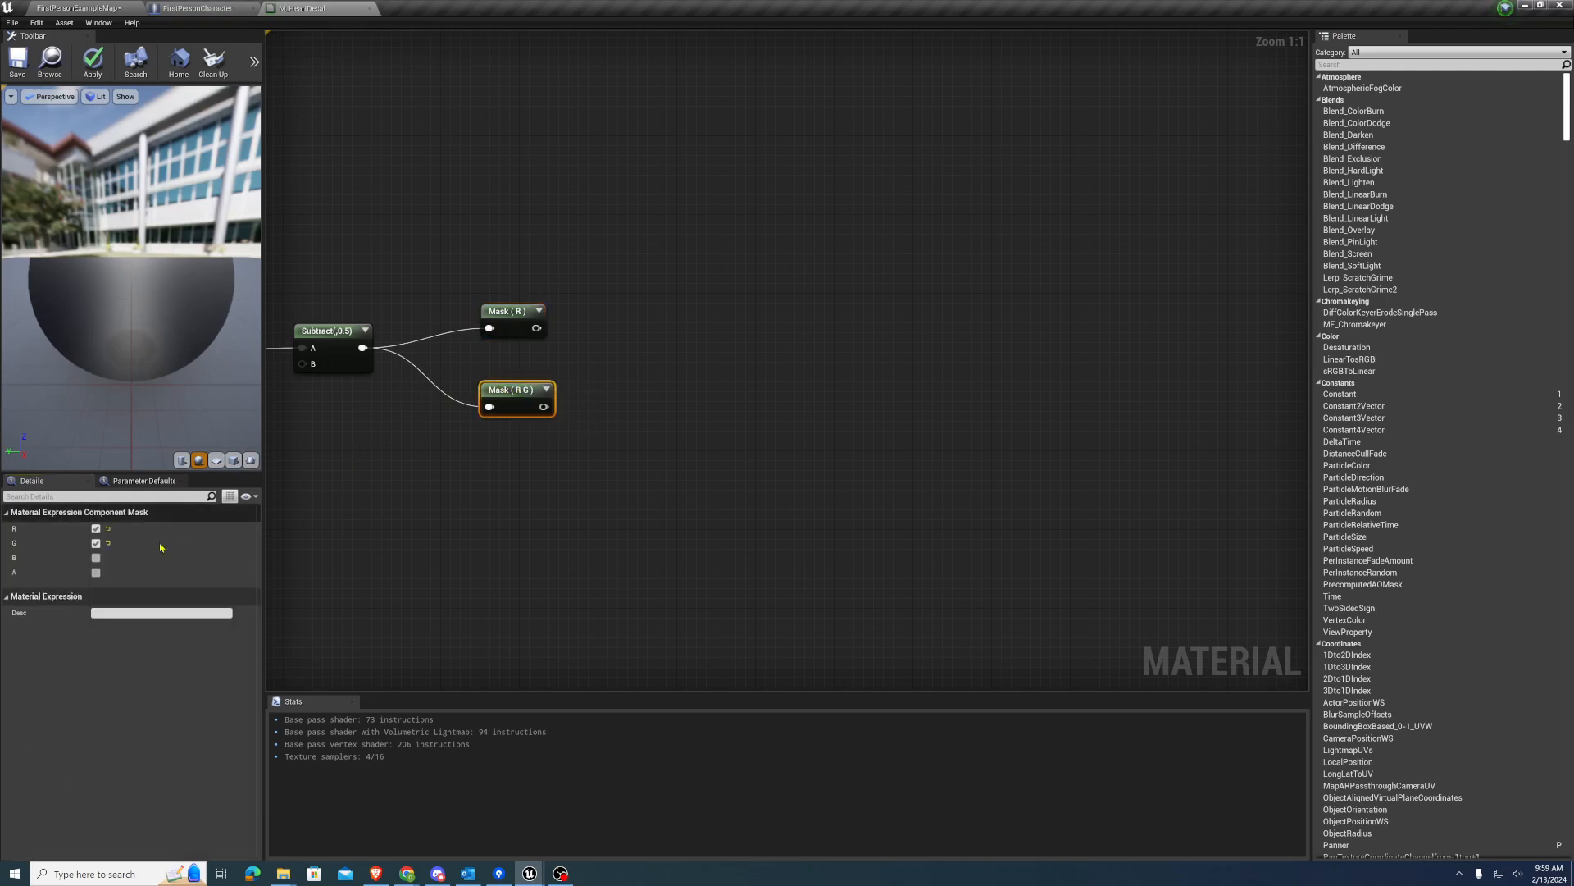
{"action": "left_click", "coordinate": [95, 528]}
Feed the G mask into a new Add node with Const B set to 0.1, and preview its output
{"action": "right_click_drag", "start_coordinate": [547, 472], "coordinate": [428, 490]}
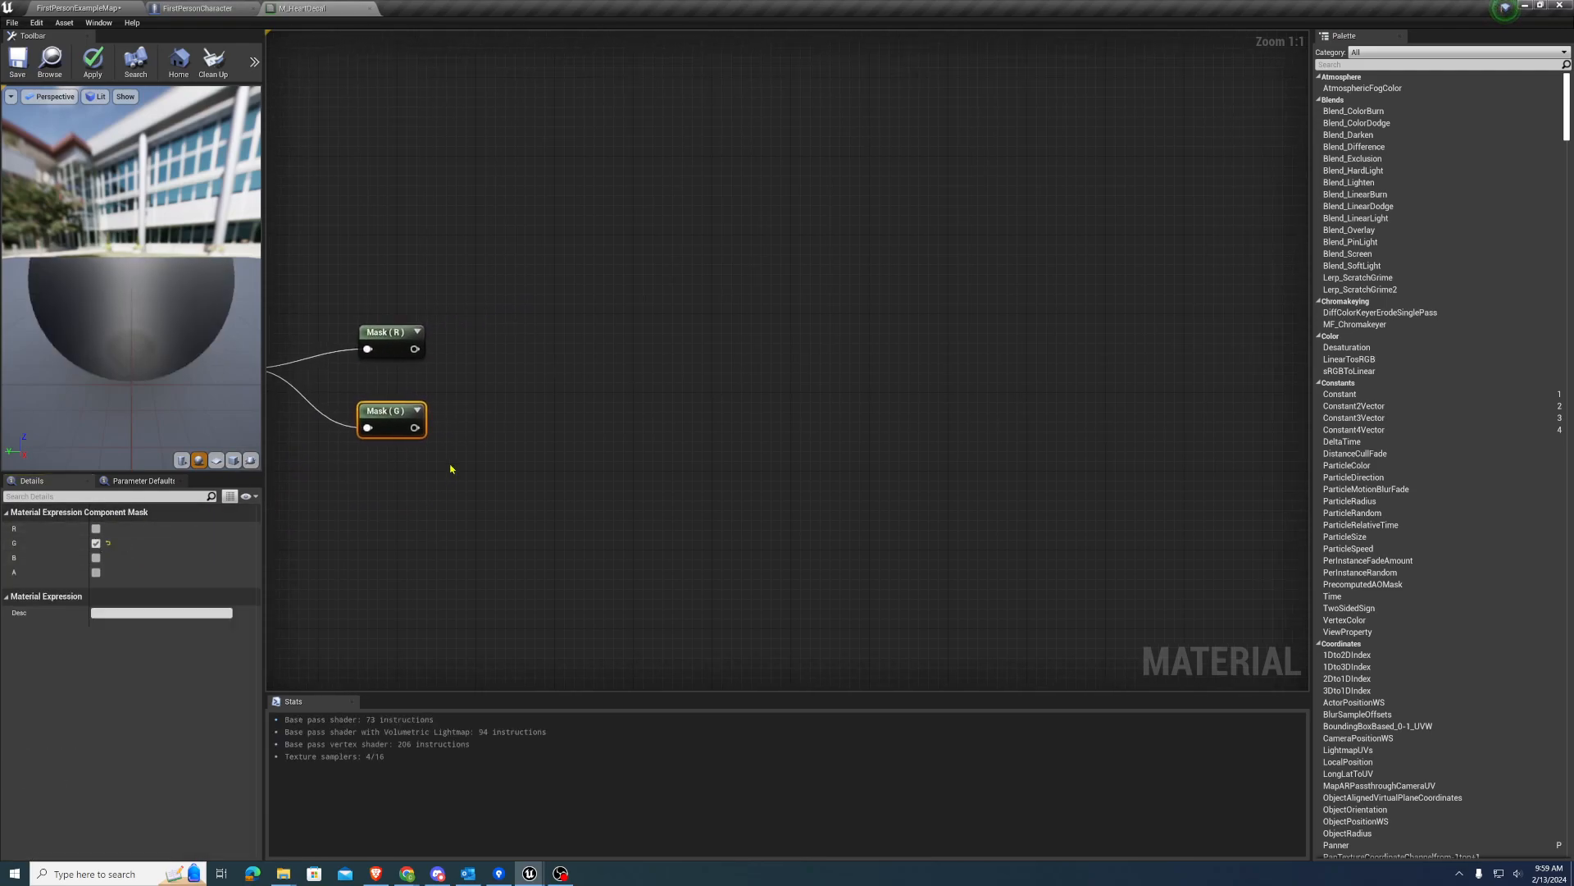
{"action": "key", "text": "a"}
{"action": "left_click", "coordinate": [533, 428]}
{"action": "left_click_drag", "start_coordinate": [418, 425], "coordinate": [542, 452]}
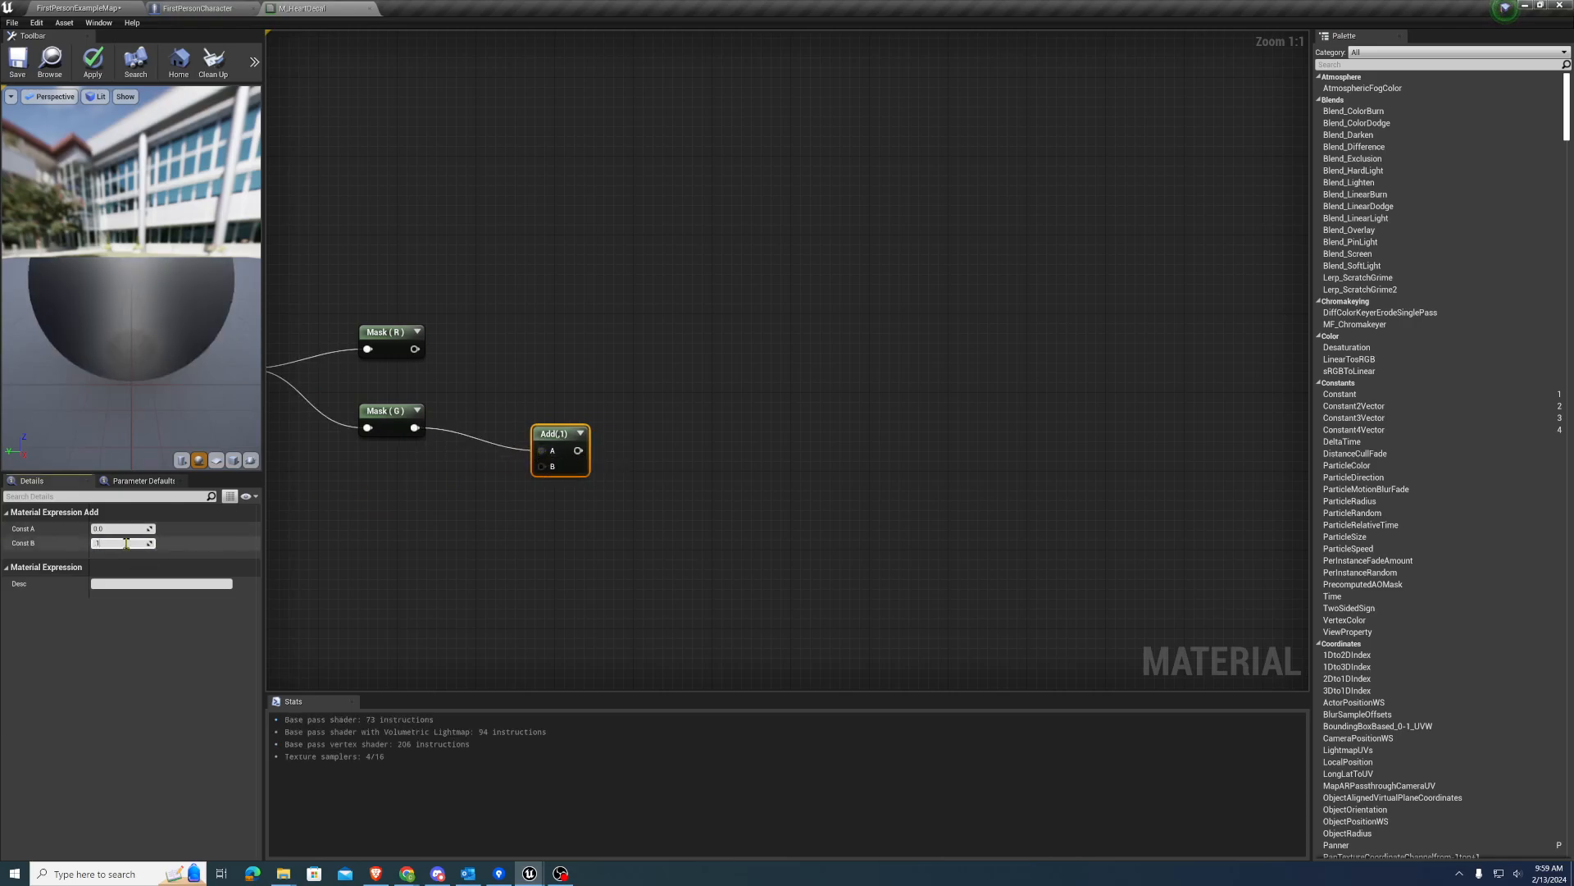
{"action": "left_click", "coordinate": [591, 434]}
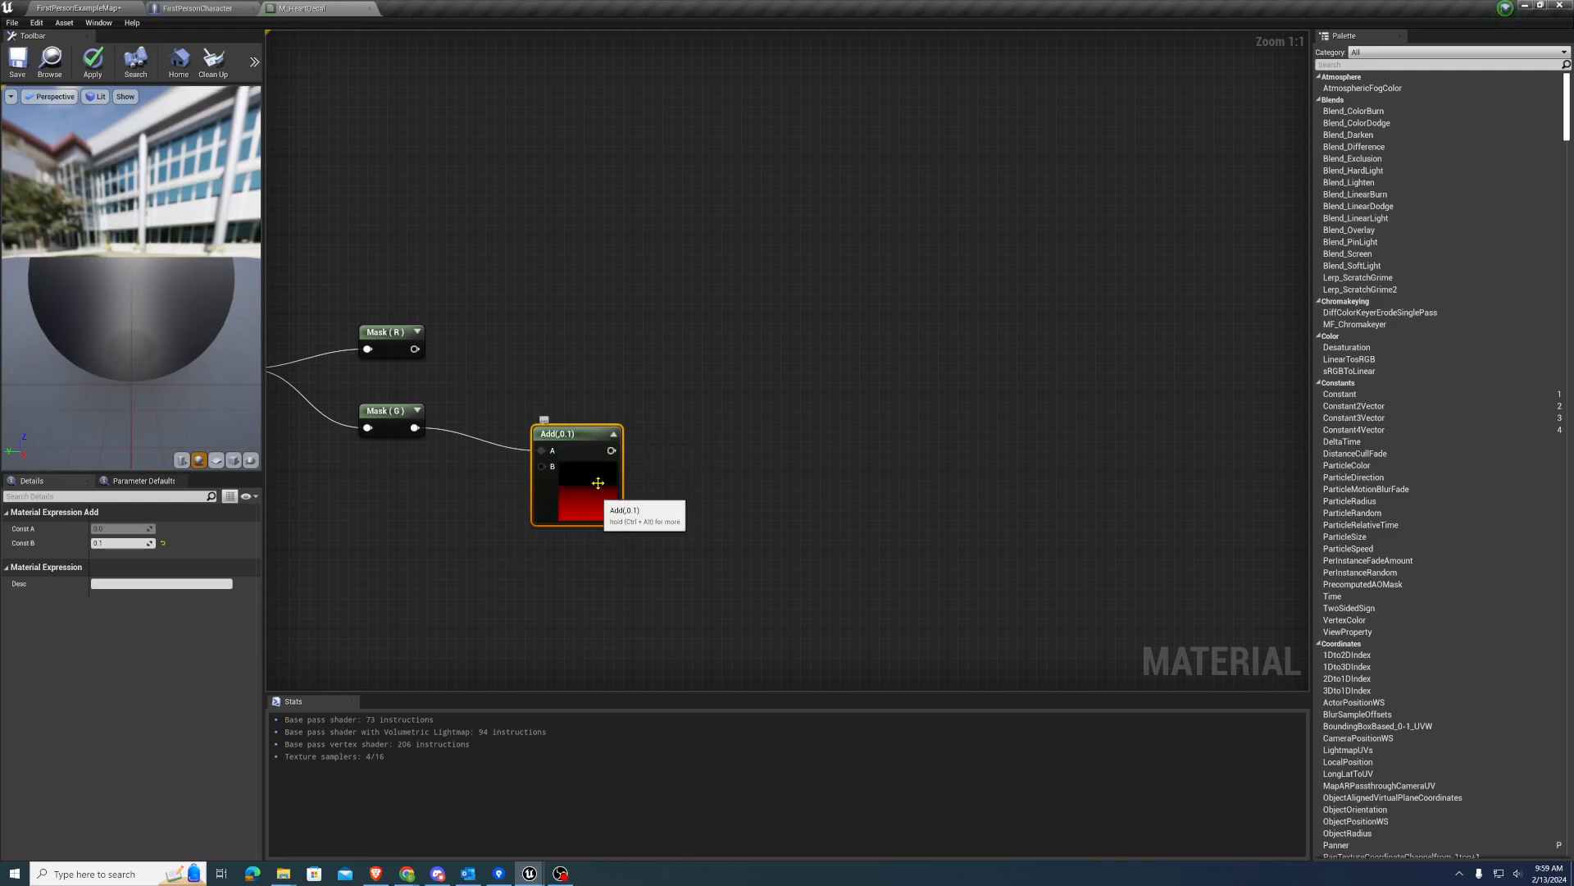
{"action": "left_click", "coordinate": [613, 434]}
Create an Append node with the R mask as input A and the Add output as input B
{"action": "right_click_drag", "start_coordinate": [598, 351], "coordinate": [564, 378]}
{"action": "left_click", "coordinate": [610, 390]}
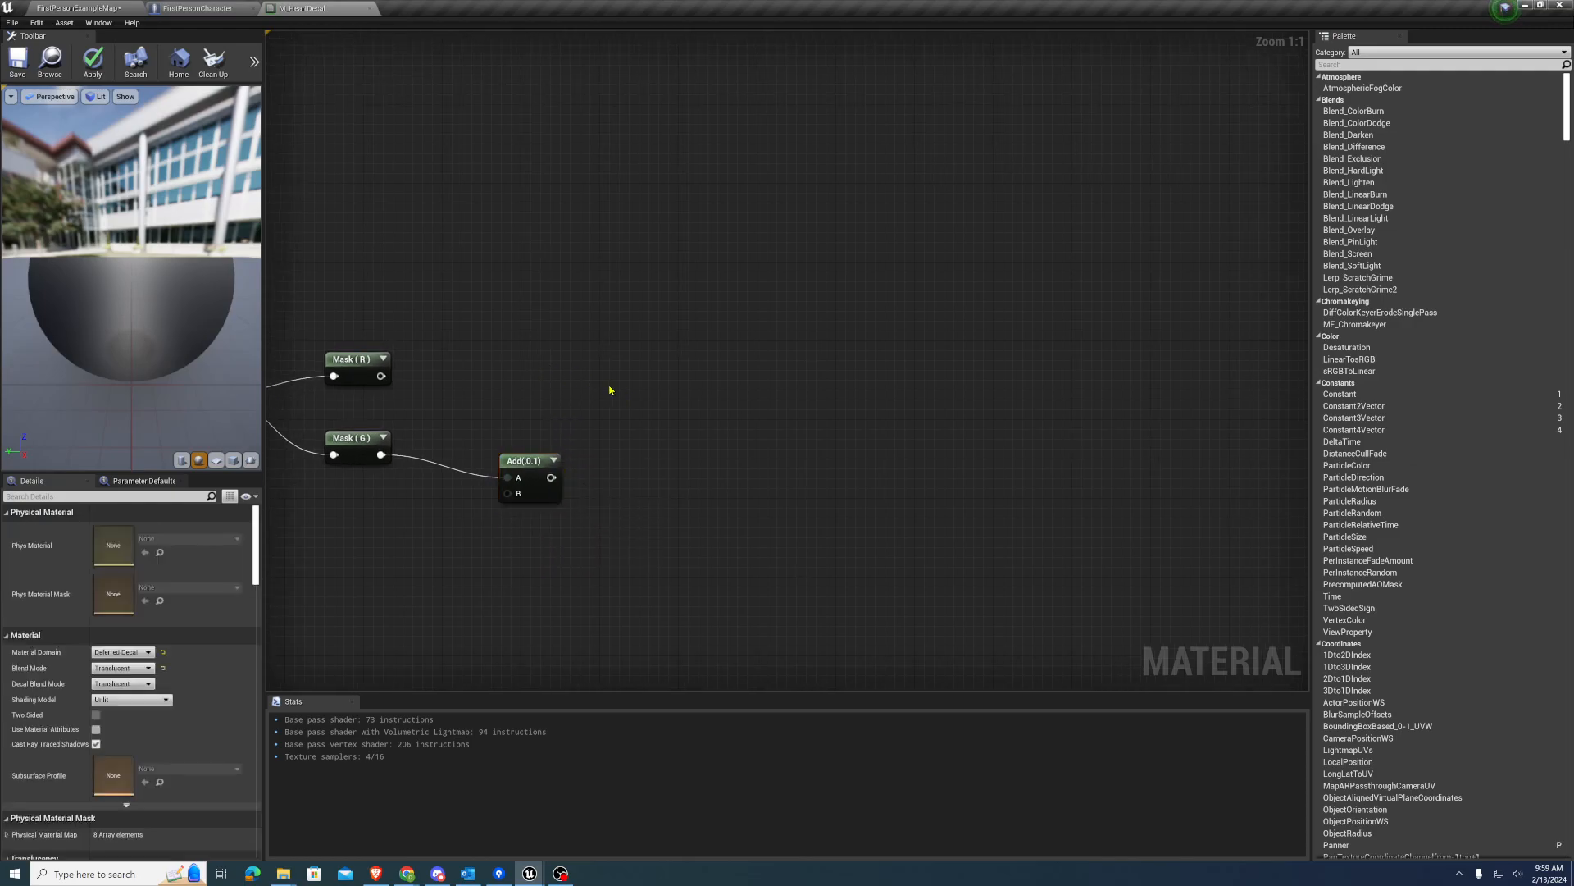
{"action": "left_click_drag", "start_coordinate": [382, 375], "coordinate": [635, 374]}
{"action": "type", "text": "appe"}
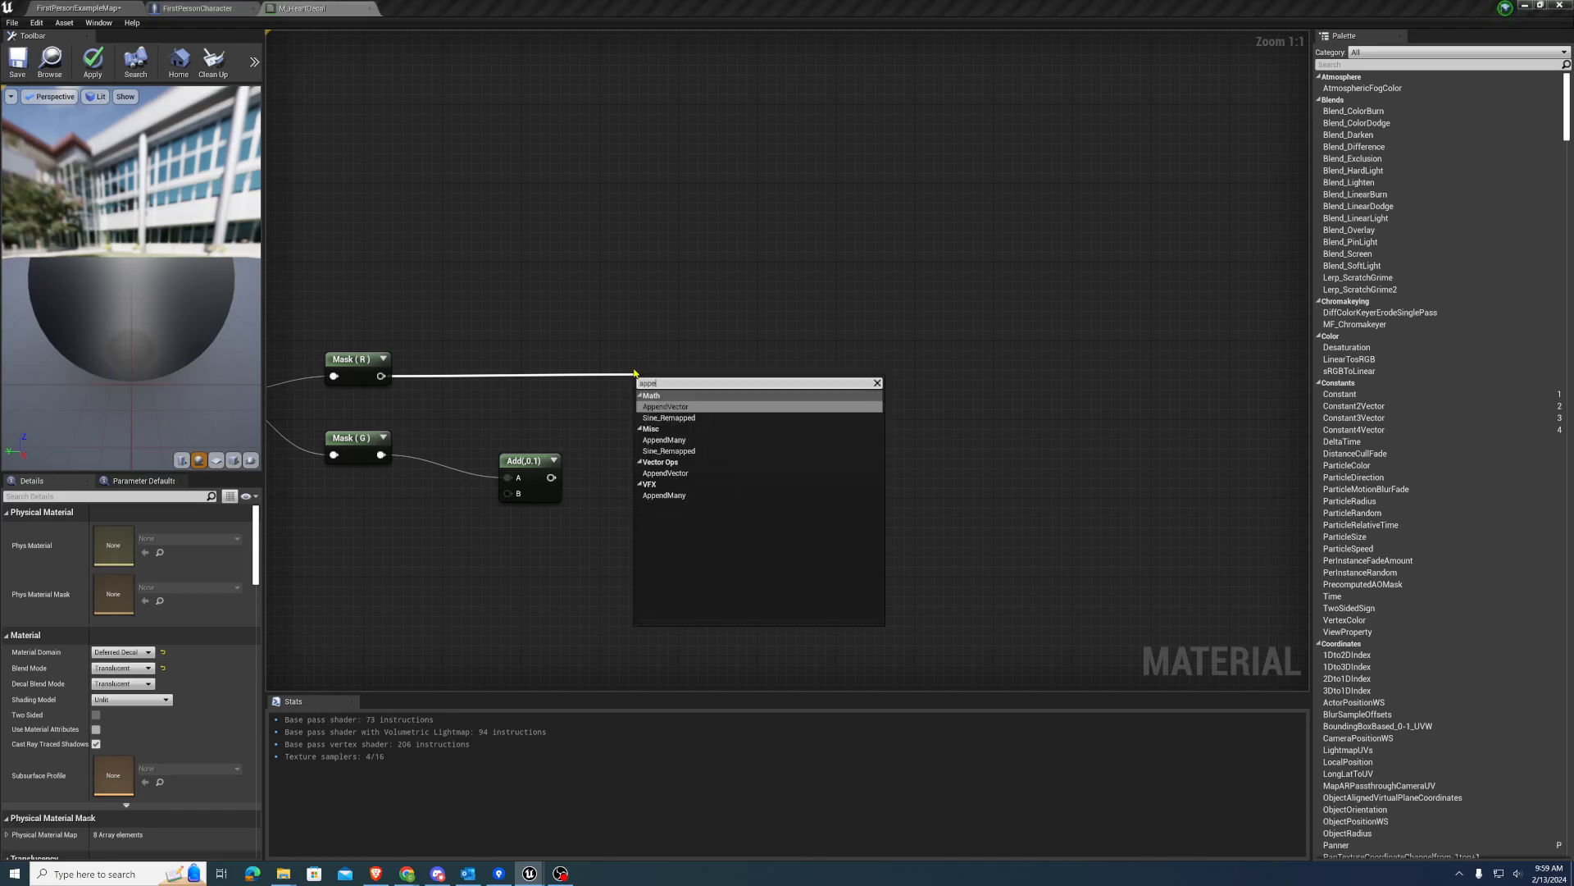
{"action": "key", "text": "Return"}
{"action": "left_click_drag", "start_coordinate": [554, 478], "coordinate": [661, 362]}
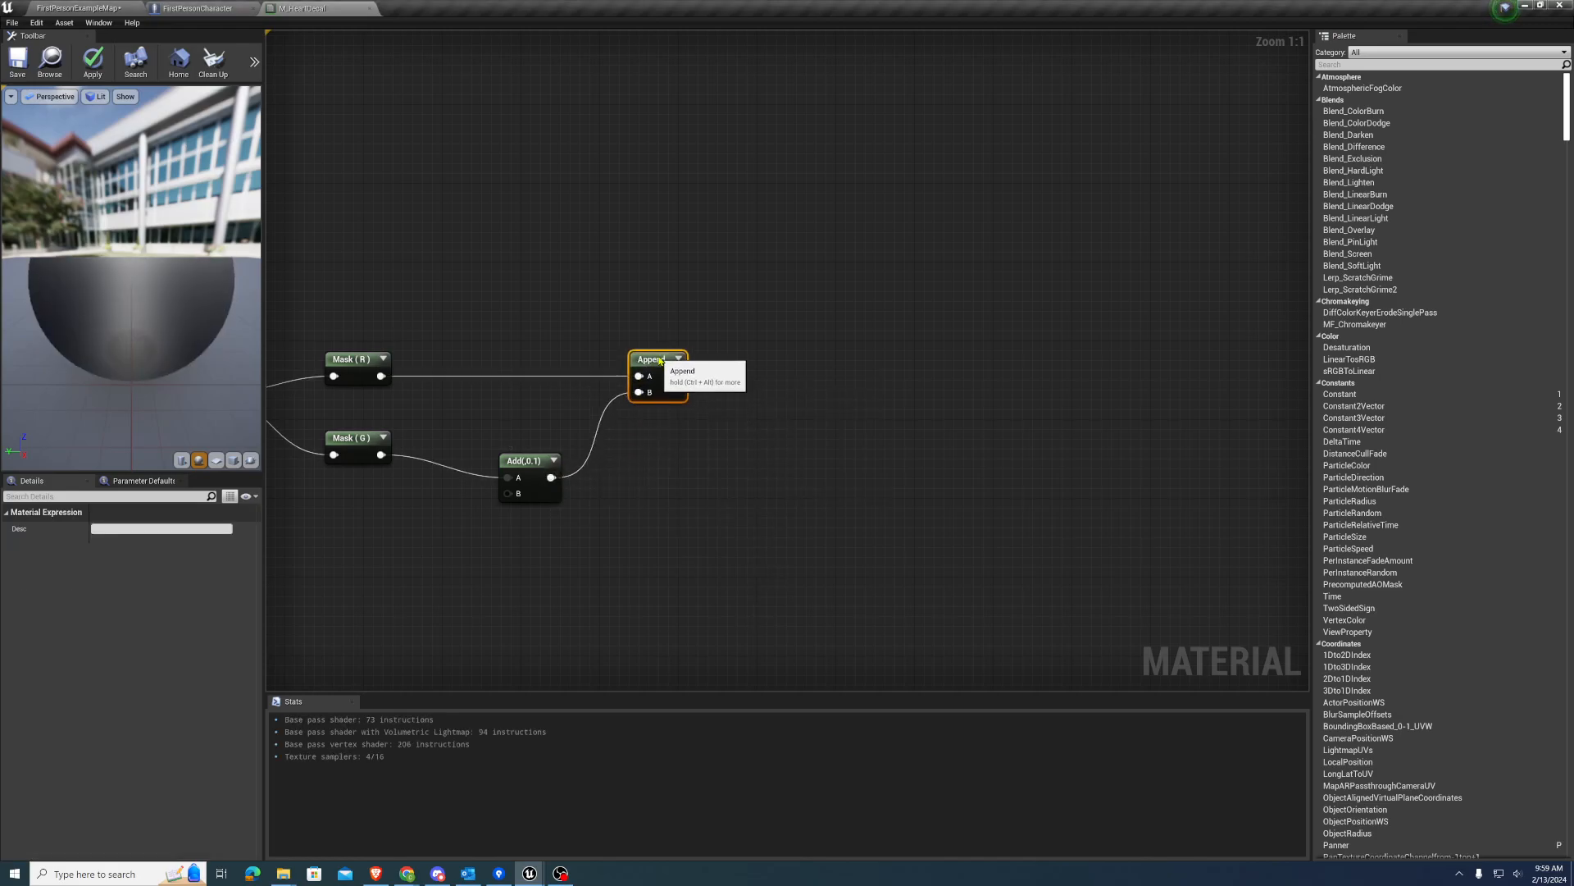
Feed the Append output into a new Multiply node with Const B set to 5
{"action": "right_click_drag", "start_coordinate": [773, 320], "coordinate": [581, 320]}
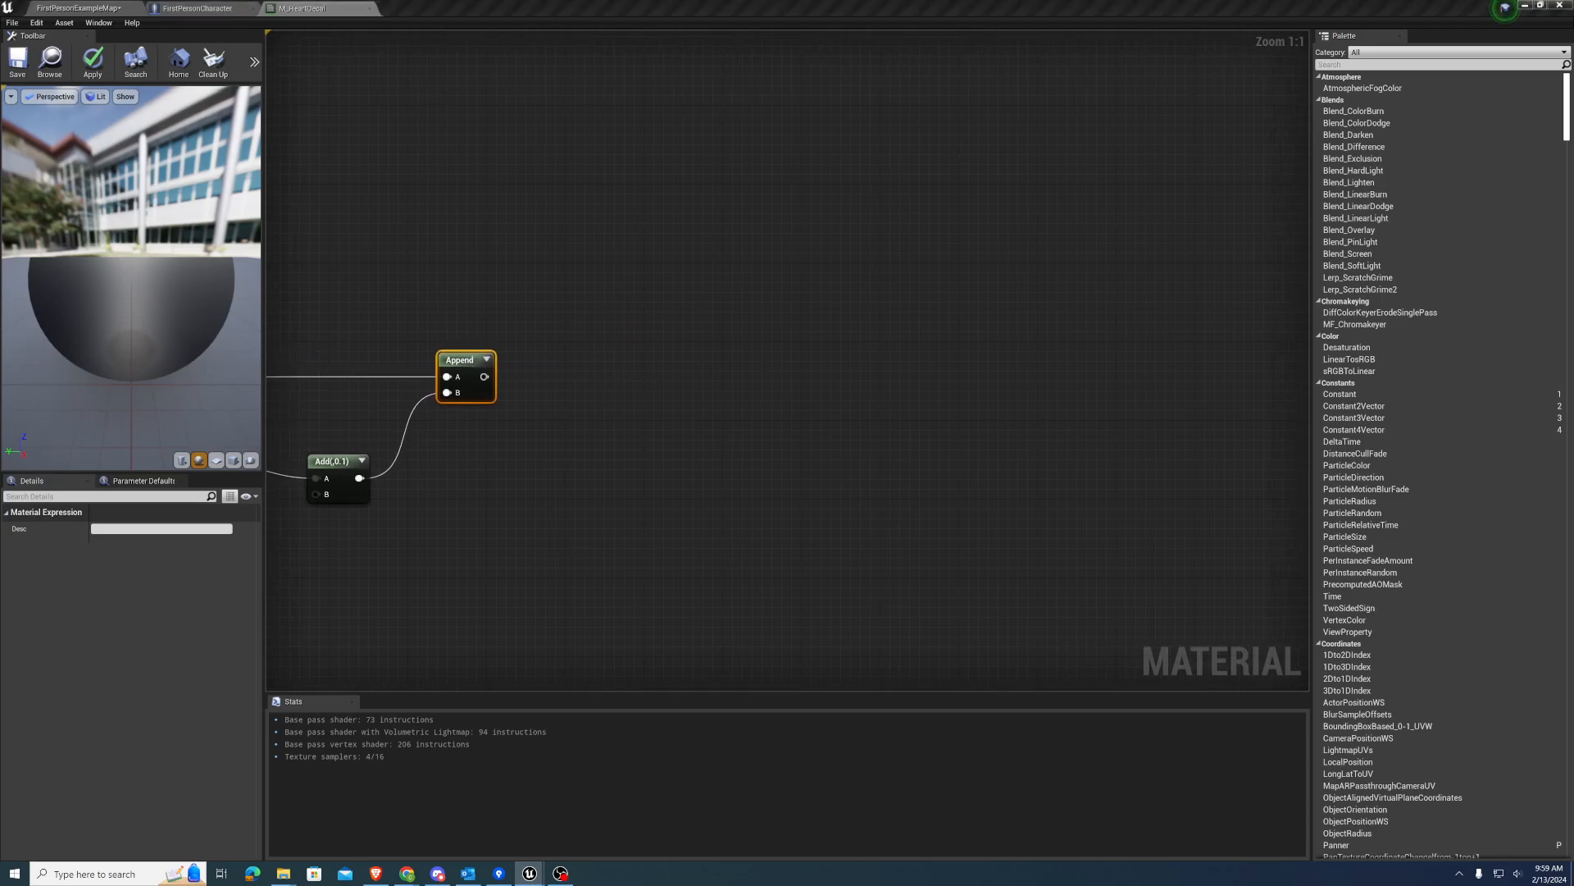
{"action": "right_click_drag", "start_coordinate": [715, 470], "coordinate": [659, 451]}
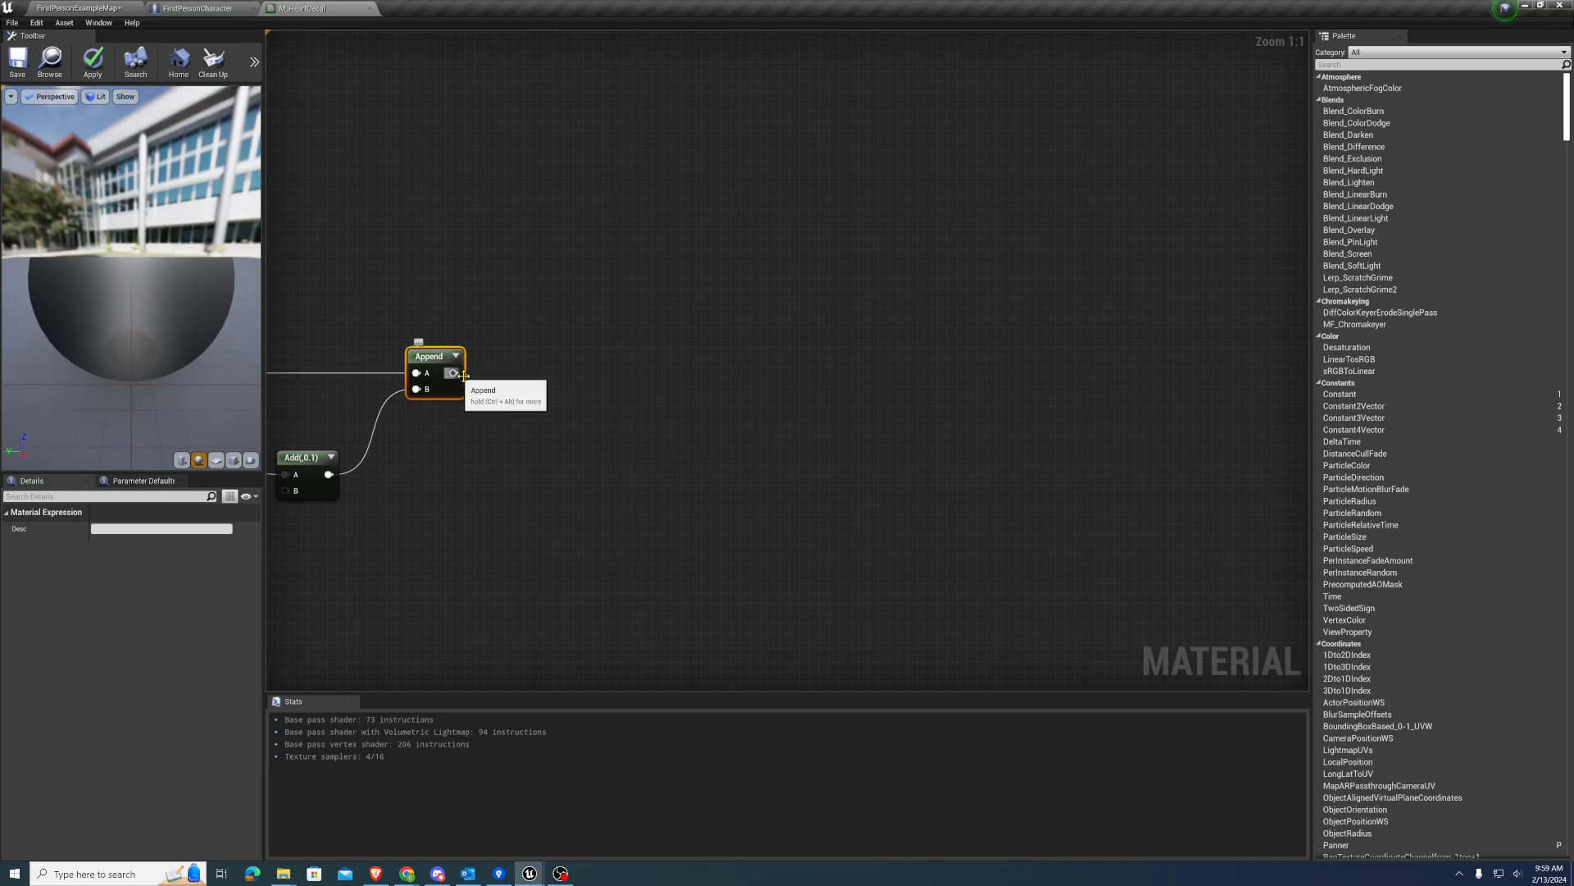
{"action": "left_click", "coordinate": [564, 369]}
{"action": "left_click_drag", "start_coordinate": [452, 373], "coordinate": [571, 371]}
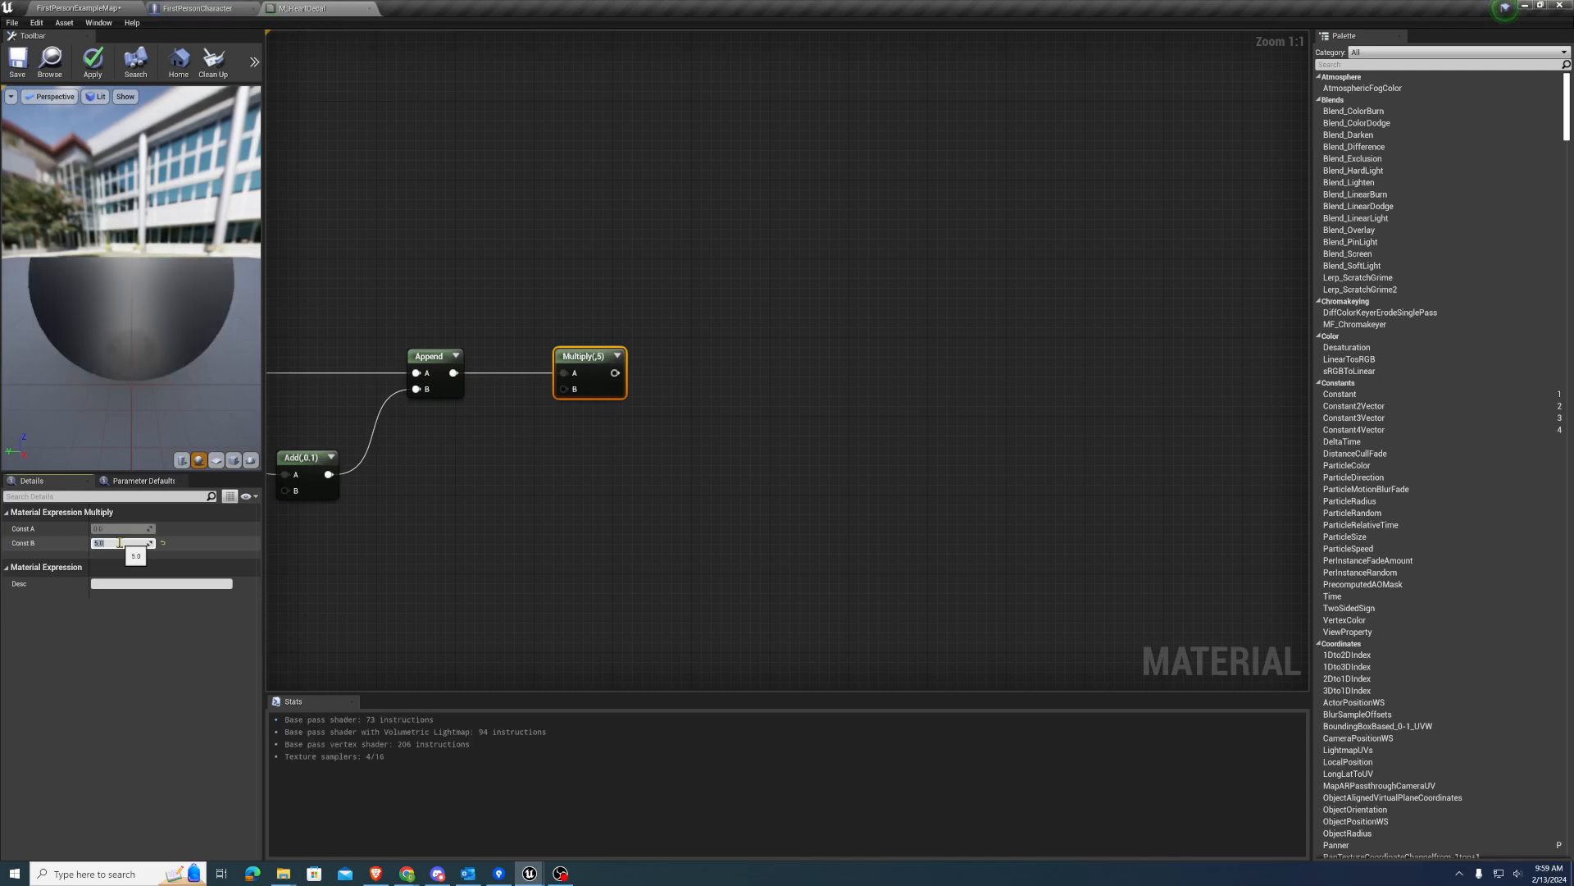
Paste two more Component Mask nodes and connect the Multiply output to both of them
{"action": "right_click_drag", "start_coordinate": [704, 556], "coordinate": [420, 460]}
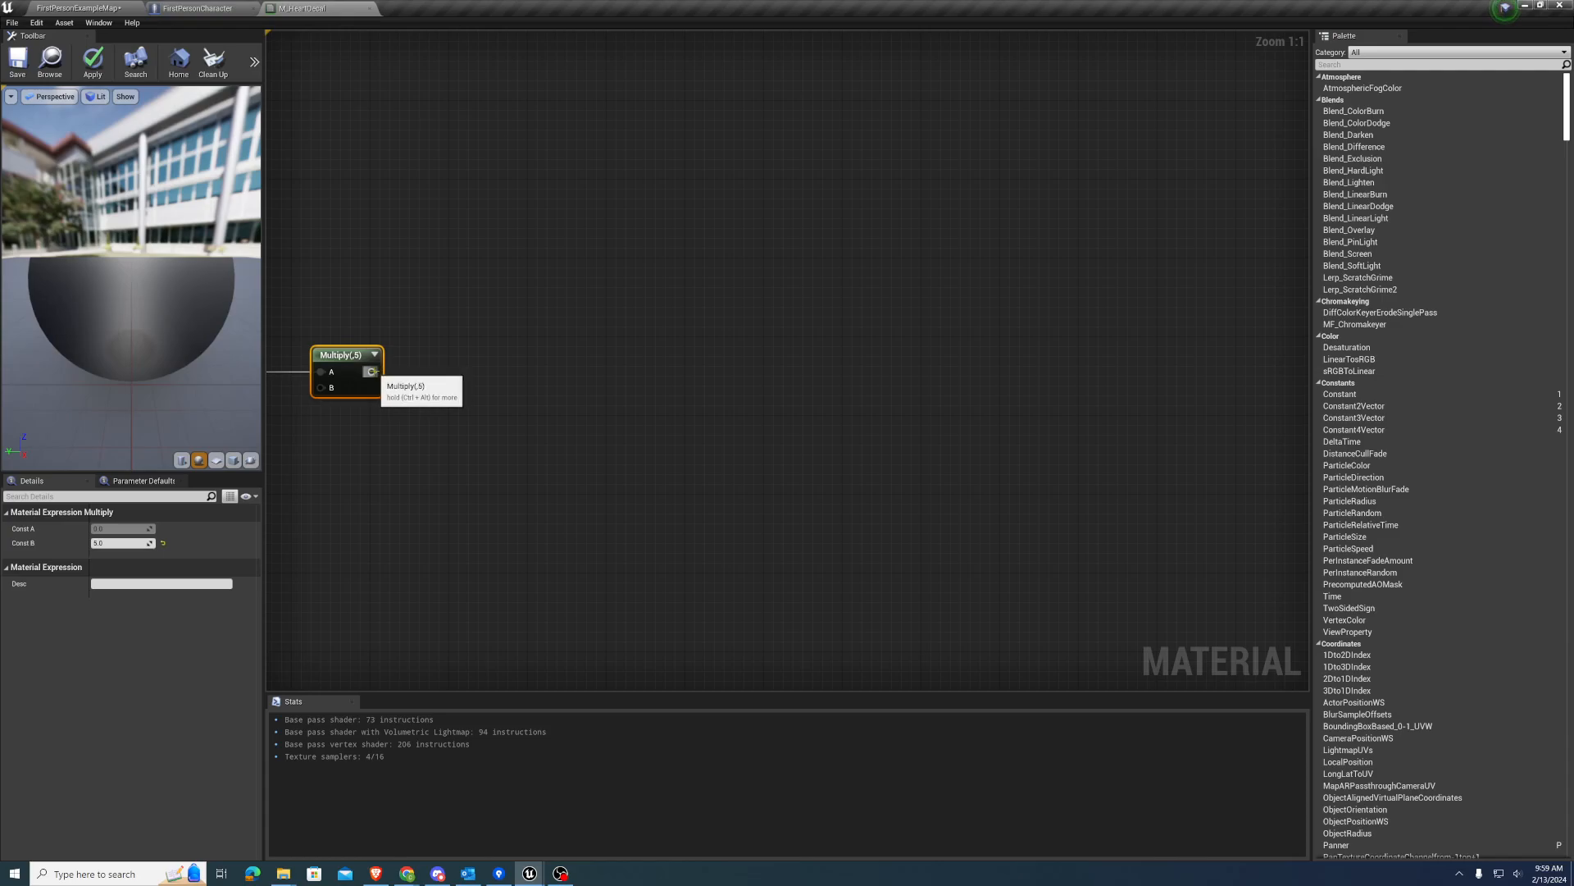
{"action": "left_click", "coordinate": [489, 372]}
{"action": "key", "text": "ctrl+v"}
{"action": "key", "text": "ctrl+v"}
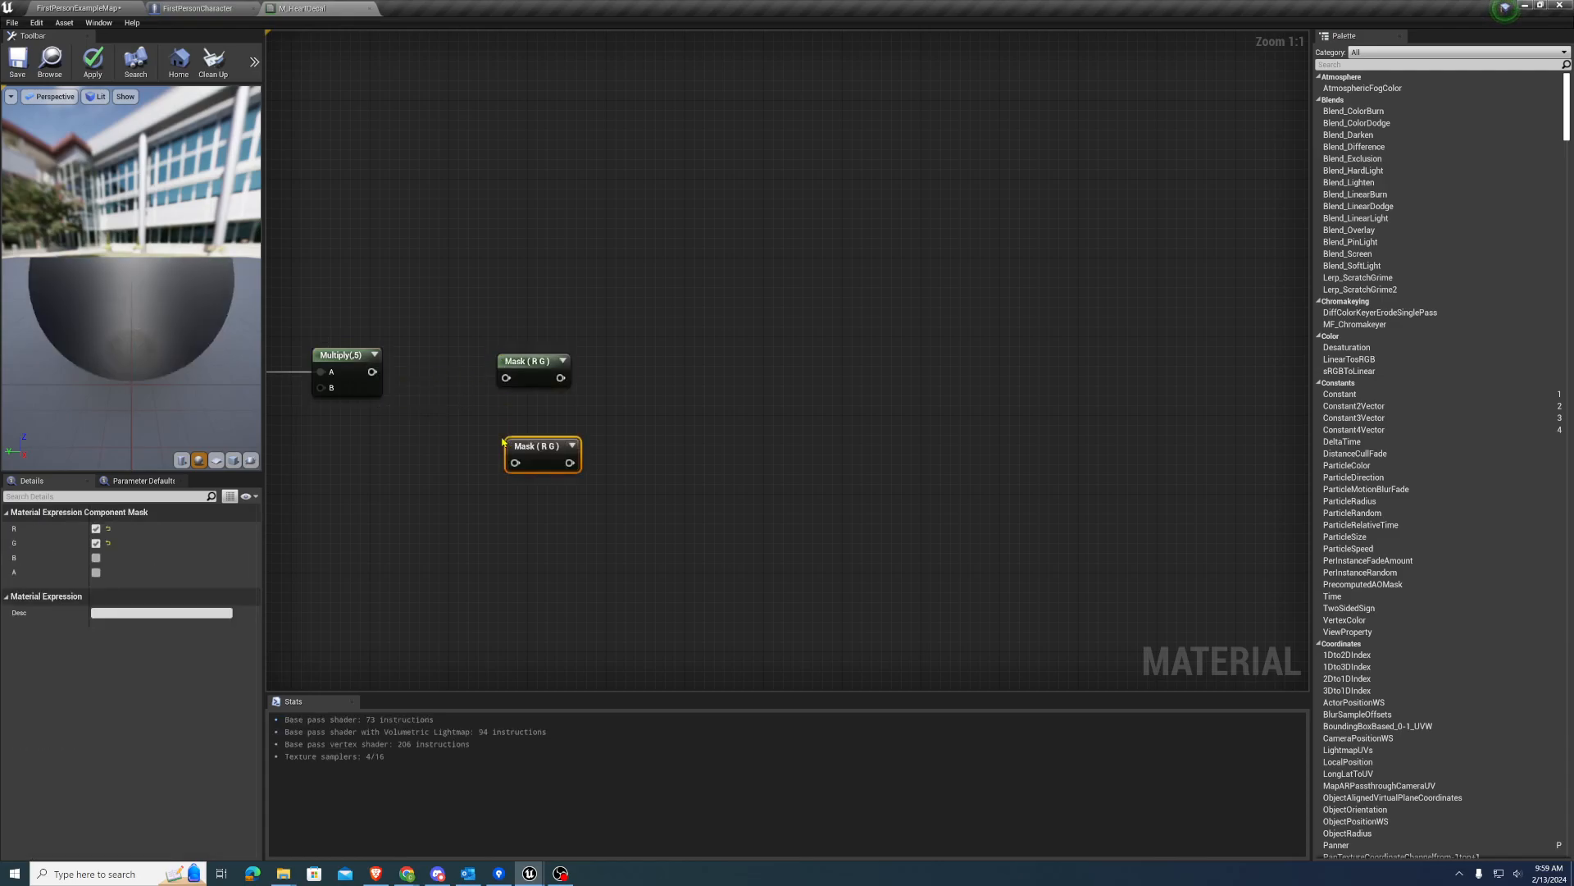
{"action": "left_click_drag", "start_coordinate": [373, 371], "coordinate": [515, 462]}
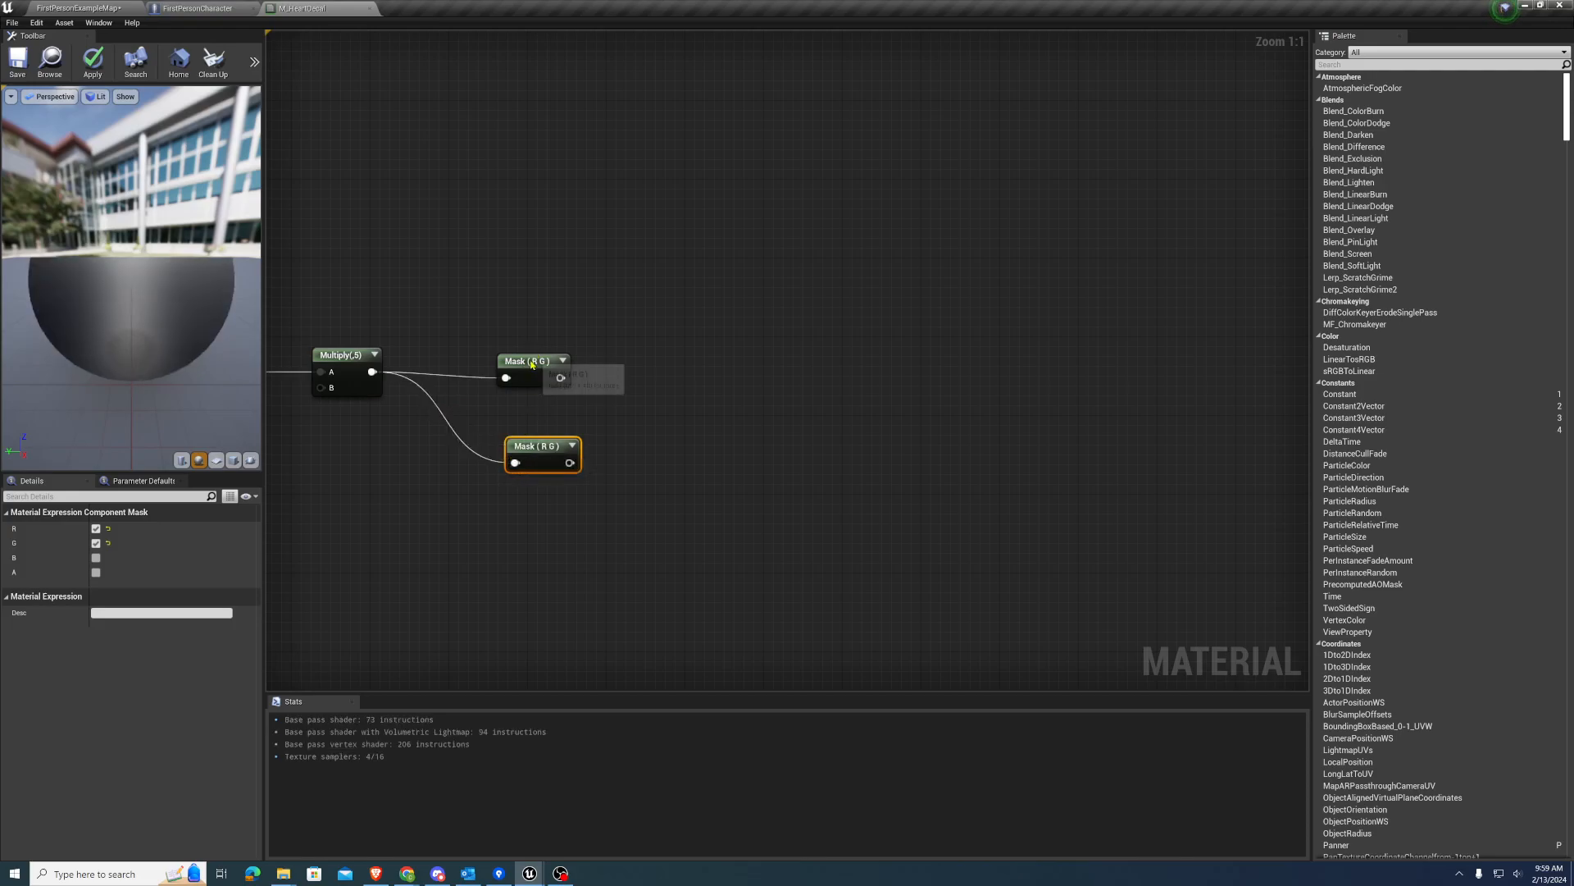
Align the two masks after Multiply, limiting the upper one to R and the lower one to G
{"action": "left_click_drag", "start_coordinate": [533, 364], "coordinate": [524, 359]}
{"action": "left_click_drag", "start_coordinate": [537, 456], "coordinate": [520, 444]}
{"action": "left_click", "coordinate": [518, 350]}
{"action": "left_click", "coordinate": [96, 543]}
{"action": "left_click", "coordinate": [508, 433]}
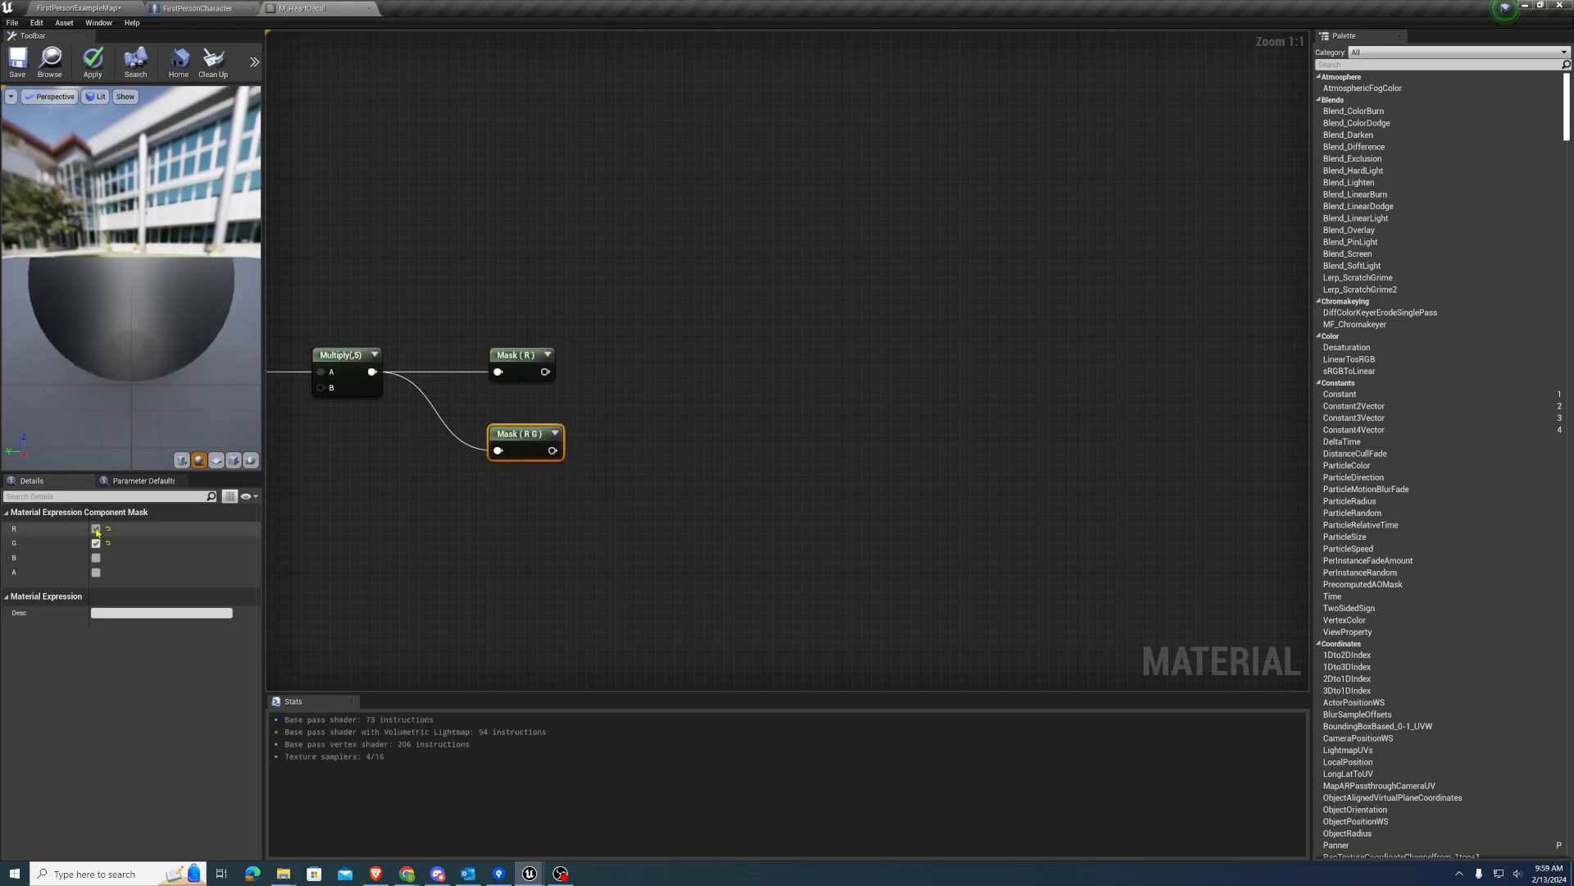
Feed the new R mask into an Abs node and preview its output
{"action": "right_click_drag", "start_coordinate": [626, 495], "coordinate": [539, 510]}
{"action": "left_click_drag", "start_coordinate": [534, 386], "coordinate": [535, 386]}
{"action": "type", "text": "abs"}
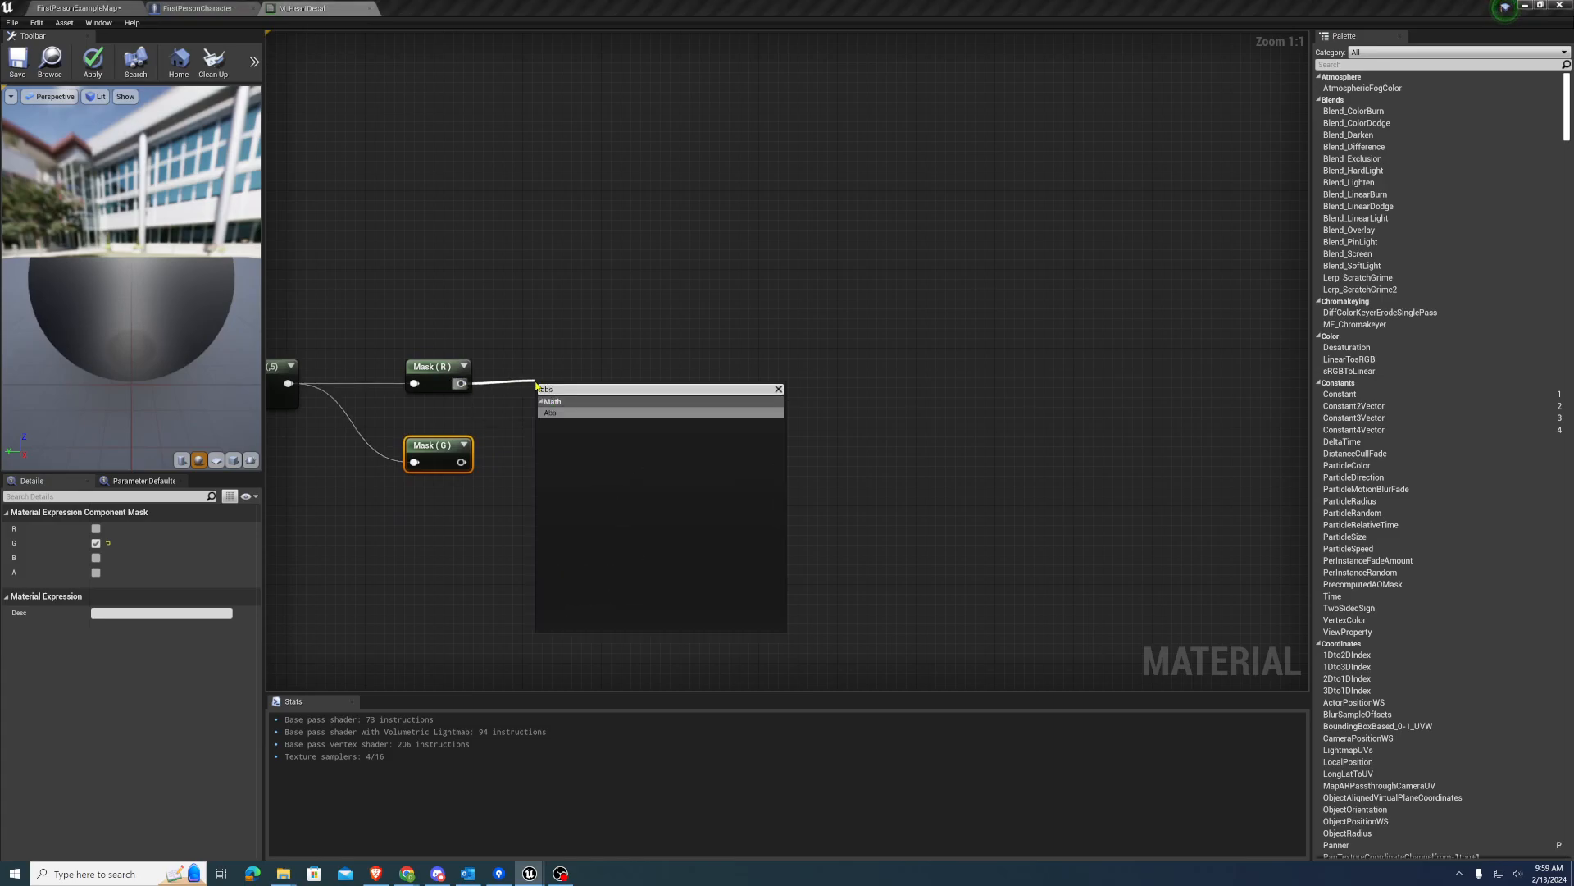
{"action": "key", "text": "Return"}
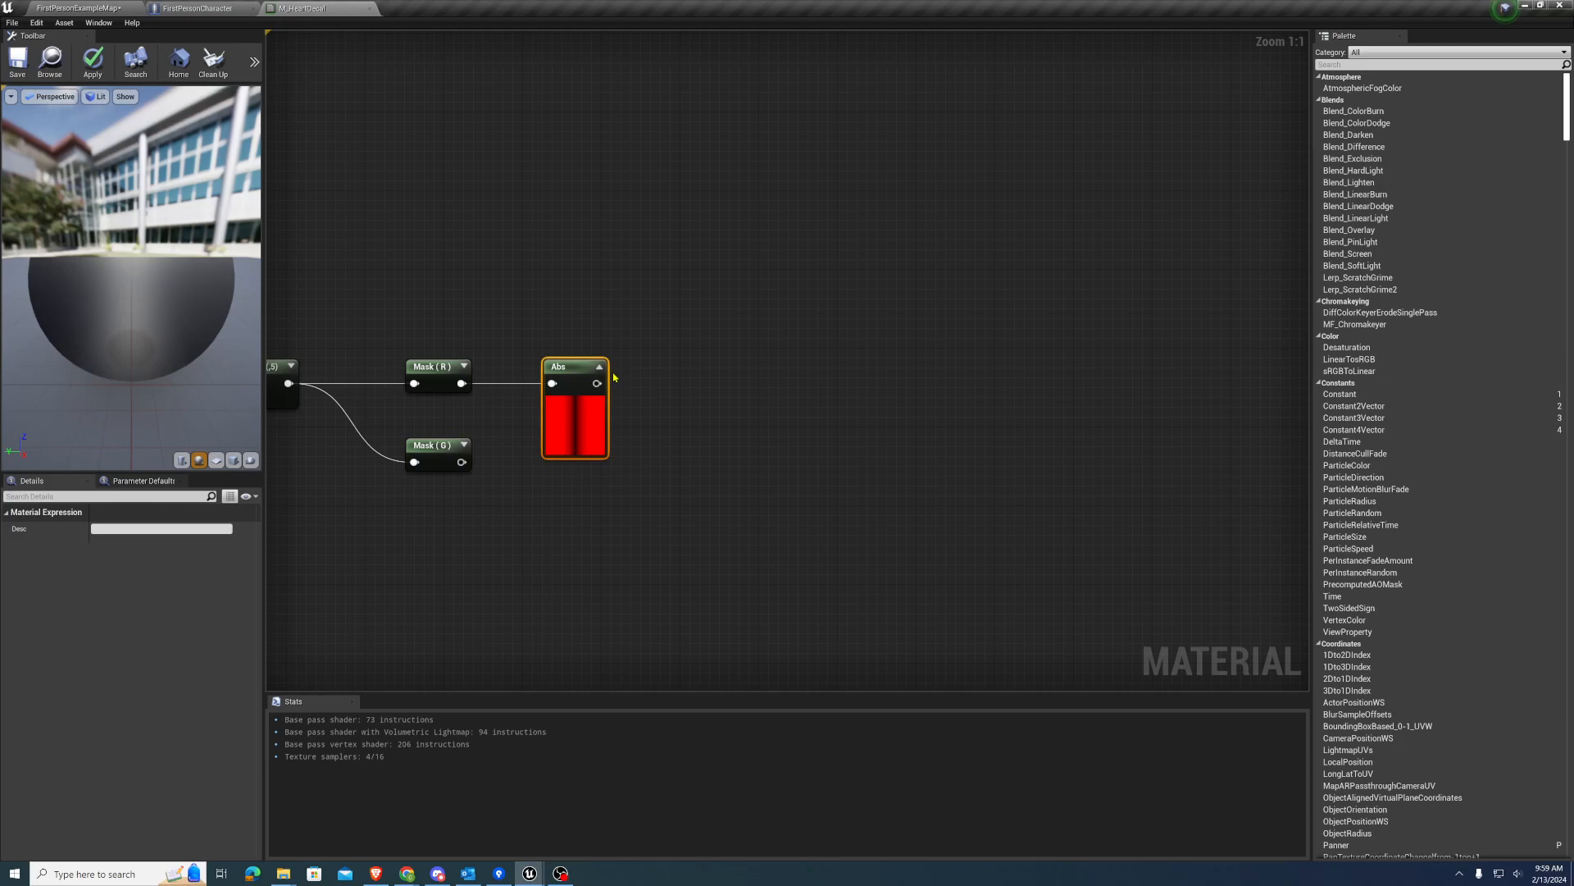
{"action": "left_click", "coordinate": [599, 367]}
Connect the Abs output to the Base input of a new Power node
{"action": "right_click_drag", "start_coordinate": [675, 366], "coordinate": [583, 347]}
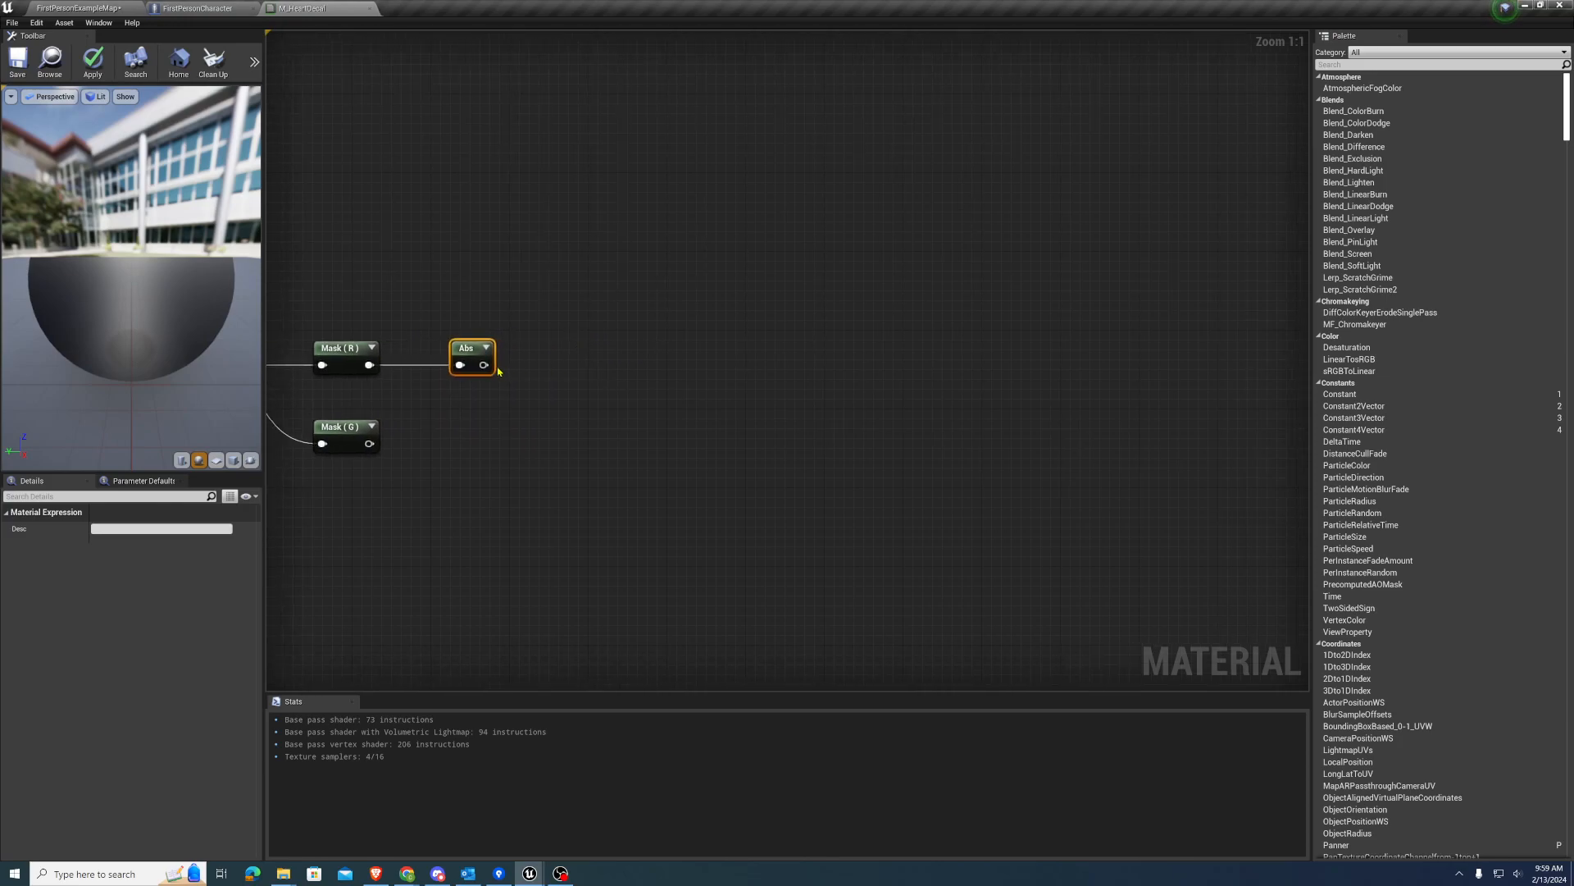
{"action": "left_click_drag", "start_coordinate": [482, 365], "coordinate": [571, 348]}
{"action": "type", "text": "power"}
{"action": "key", "text": "Return"}
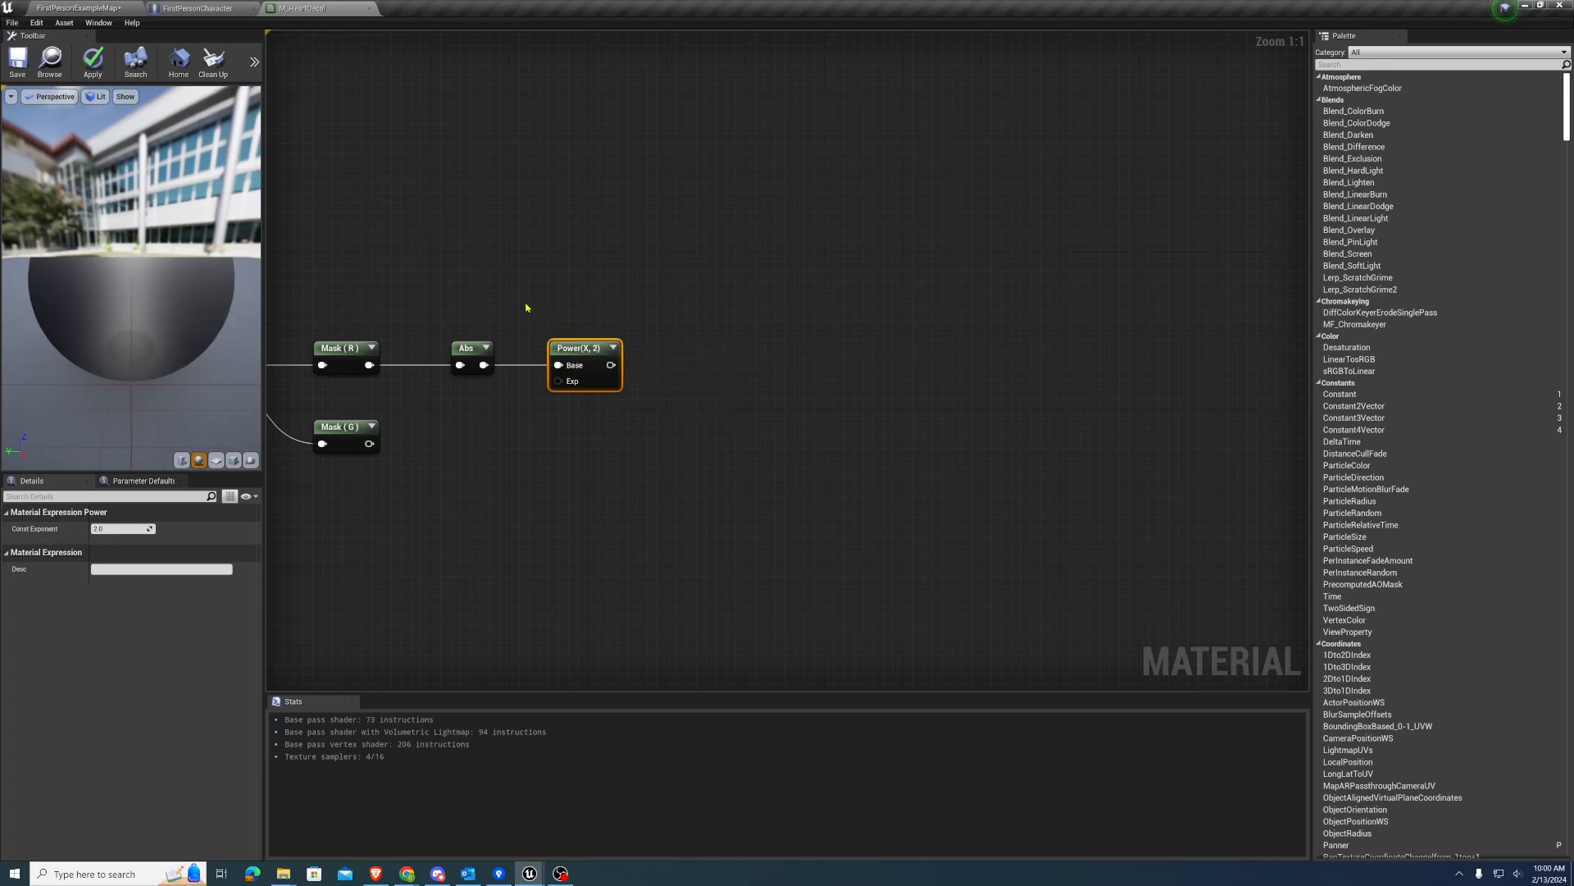
Add a One Minus (1-x) node below the Abs node and feed the G mask into it
{"action": "right_click_drag", "start_coordinate": [527, 309], "coordinate": [591, 284]}
{"action": "right_click_drag", "start_coordinate": [489, 439], "coordinate": [450, 402]}
{"action": "left_click", "coordinate": [481, 417]}
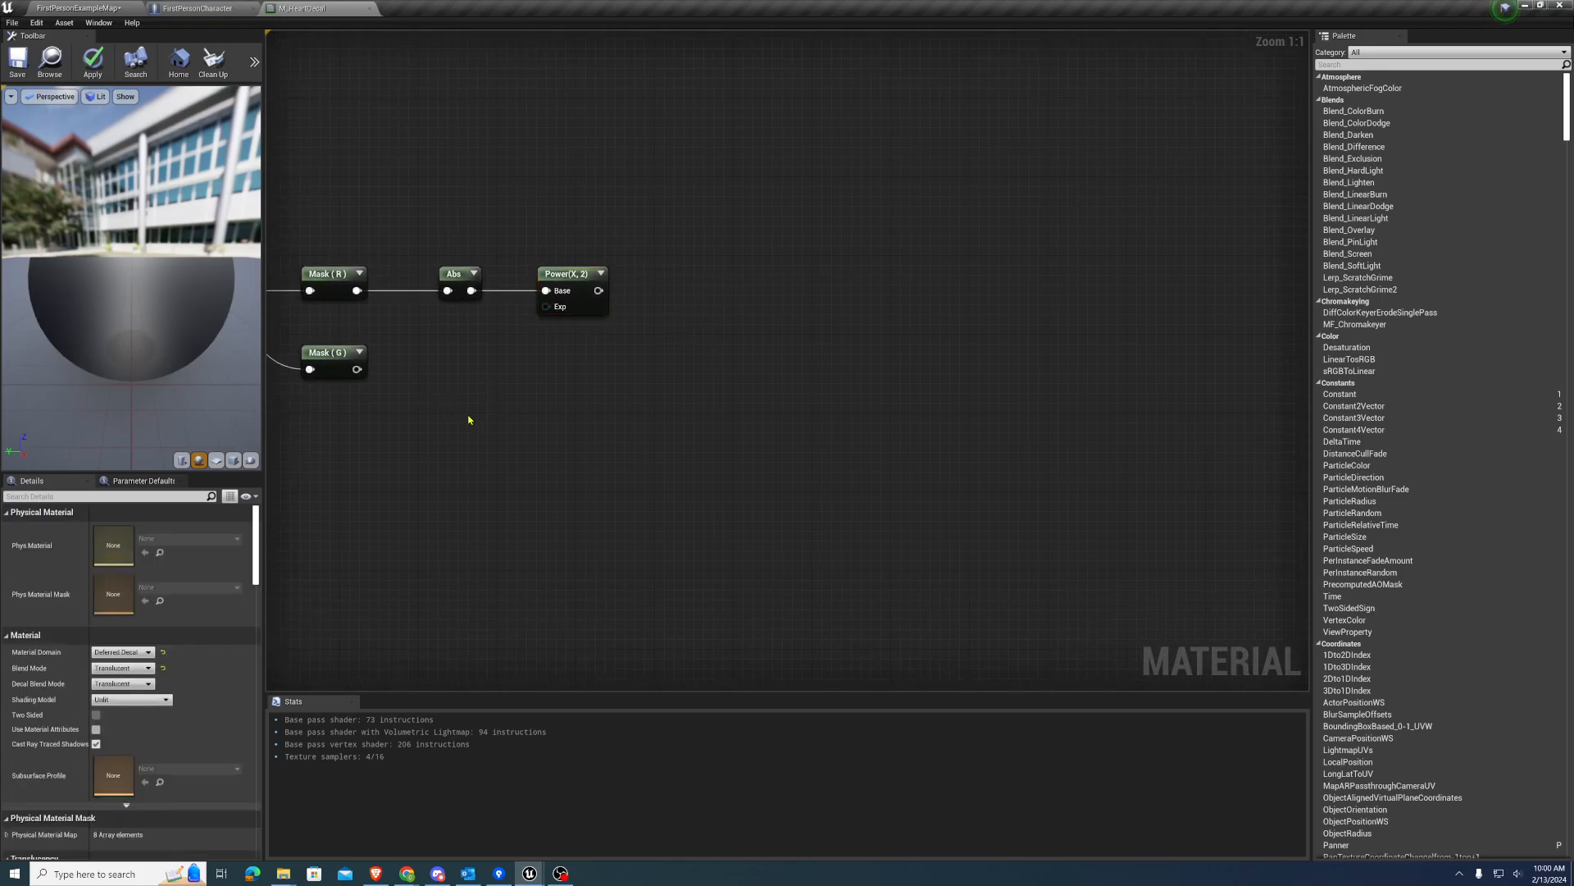
{"action": "left_click", "coordinate": [455, 389]}
{"action": "left_click_drag", "start_coordinate": [360, 369], "coordinate": [461, 414]}
Feed the R mask into a second Abs node below the 1-x node, and connect that to a new SquareRoot node
{"action": "right_click_drag", "start_coordinate": [437, 443], "coordinate": [427, 405]}
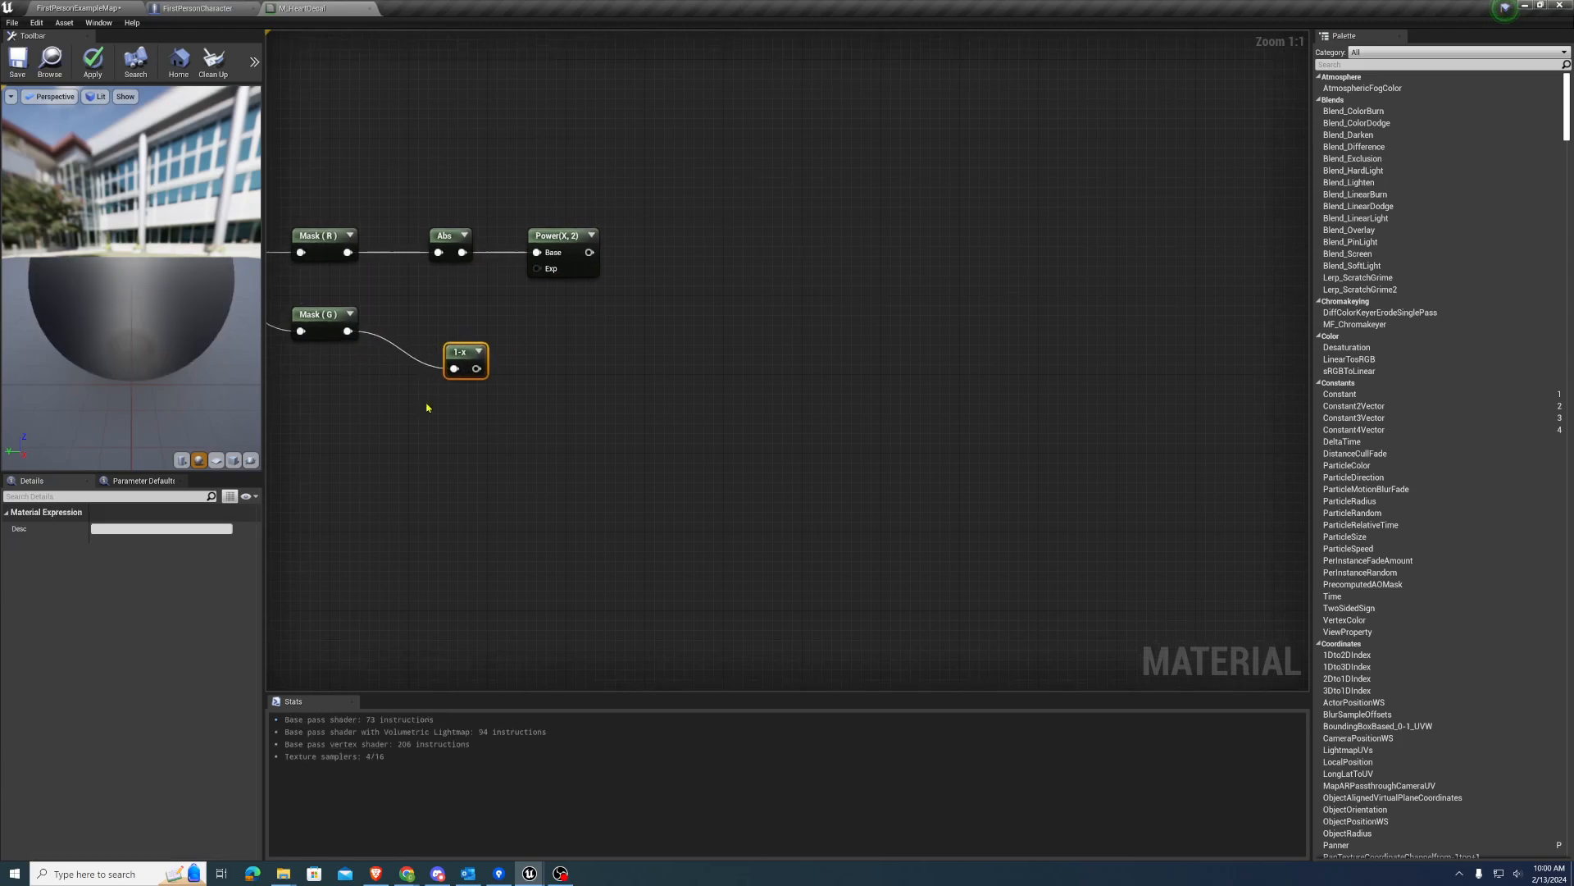
{"action": "left_click_drag", "start_coordinate": [348, 252], "coordinate": [443, 474]}
{"action": "type", "text": "abs"}
{"action": "key", "text": "Return"}
{"action": "right_click_drag", "start_coordinate": [495, 484], "coordinate": [426, 483]}
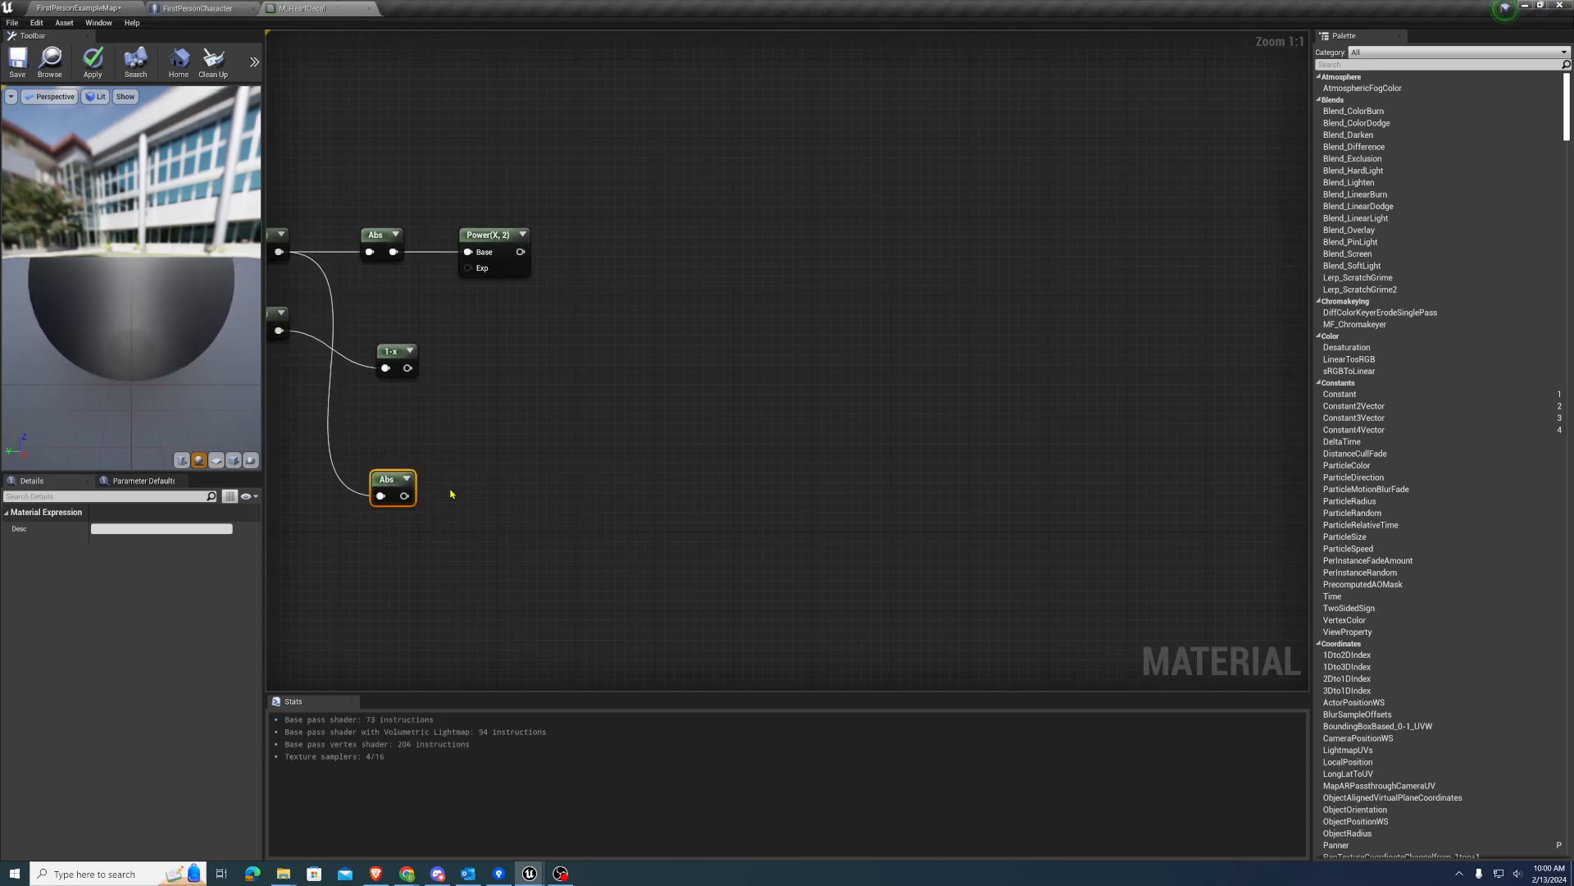
{"action": "left_click_drag", "start_coordinate": [404, 496], "coordinate": [457, 494]}
{"action": "type", "text": "sq"}
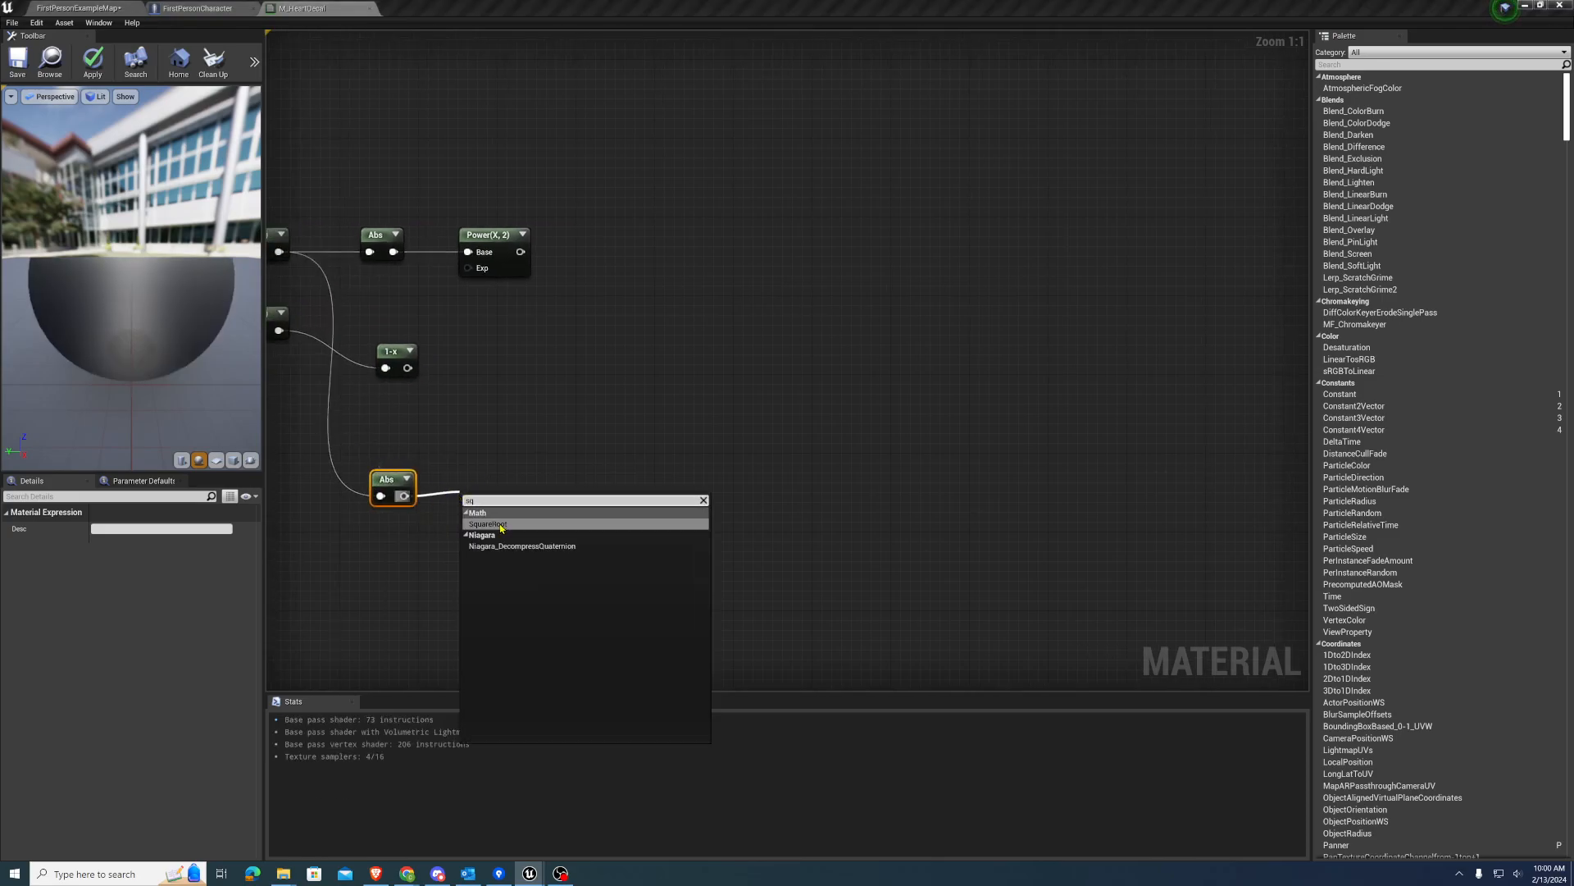
{"action": "key", "text": "Return"}
Add a Subtract node with the 1-x output in A and the Sqrt output in B, and collapse its preview
{"action": "right_click_drag", "start_coordinate": [563, 428], "coordinate": [481, 439]}
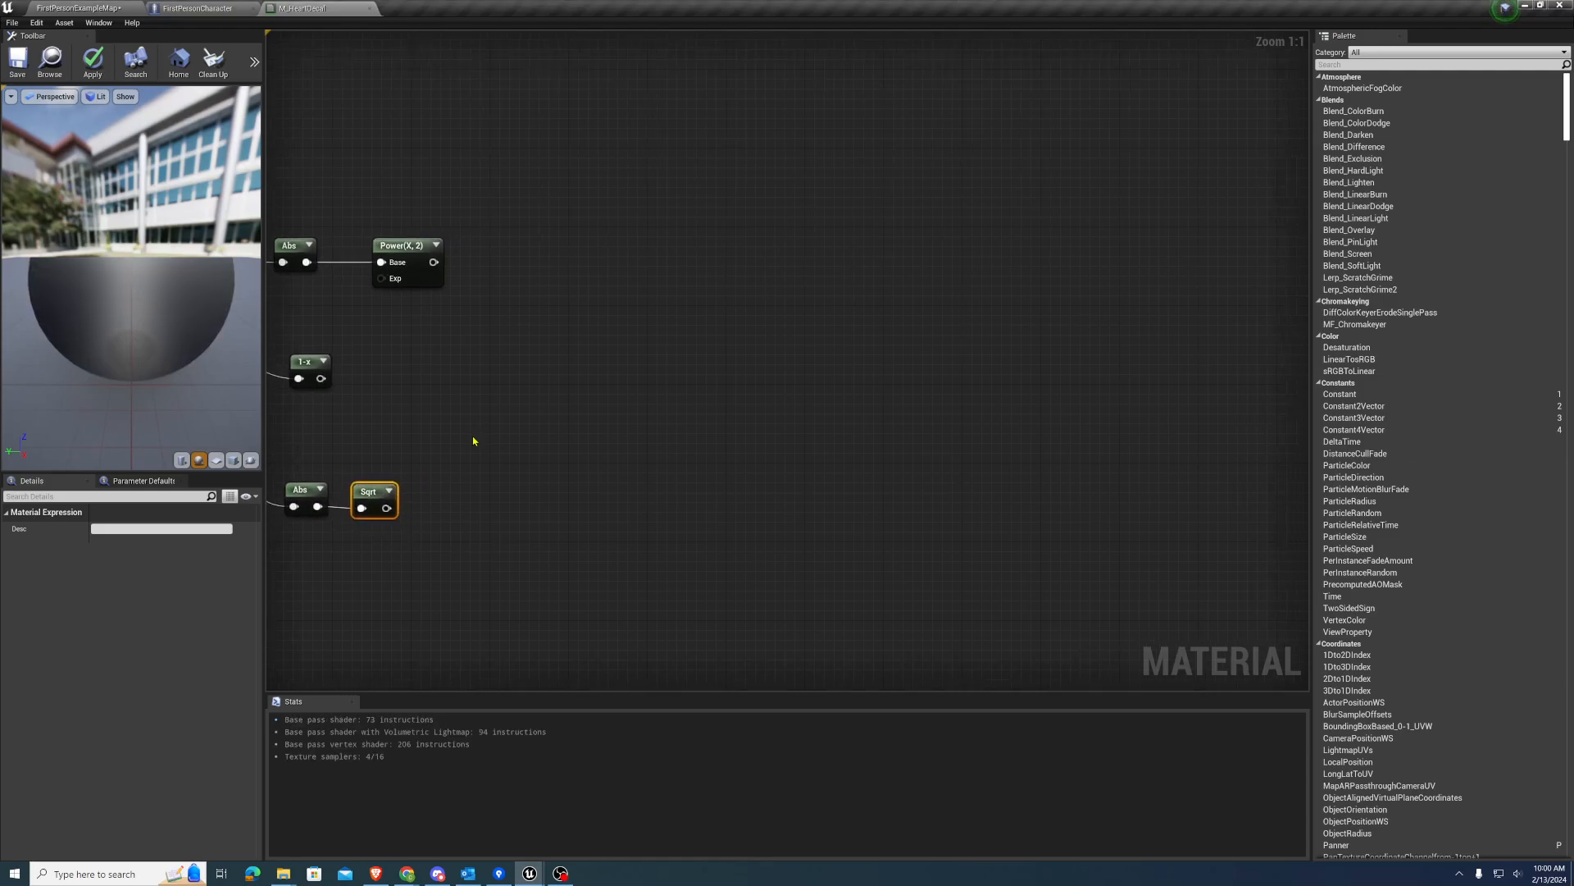
{"action": "left_click_drag", "start_coordinate": [321, 378], "coordinate": [463, 430]}
{"action": "type", "text": "subtract"}
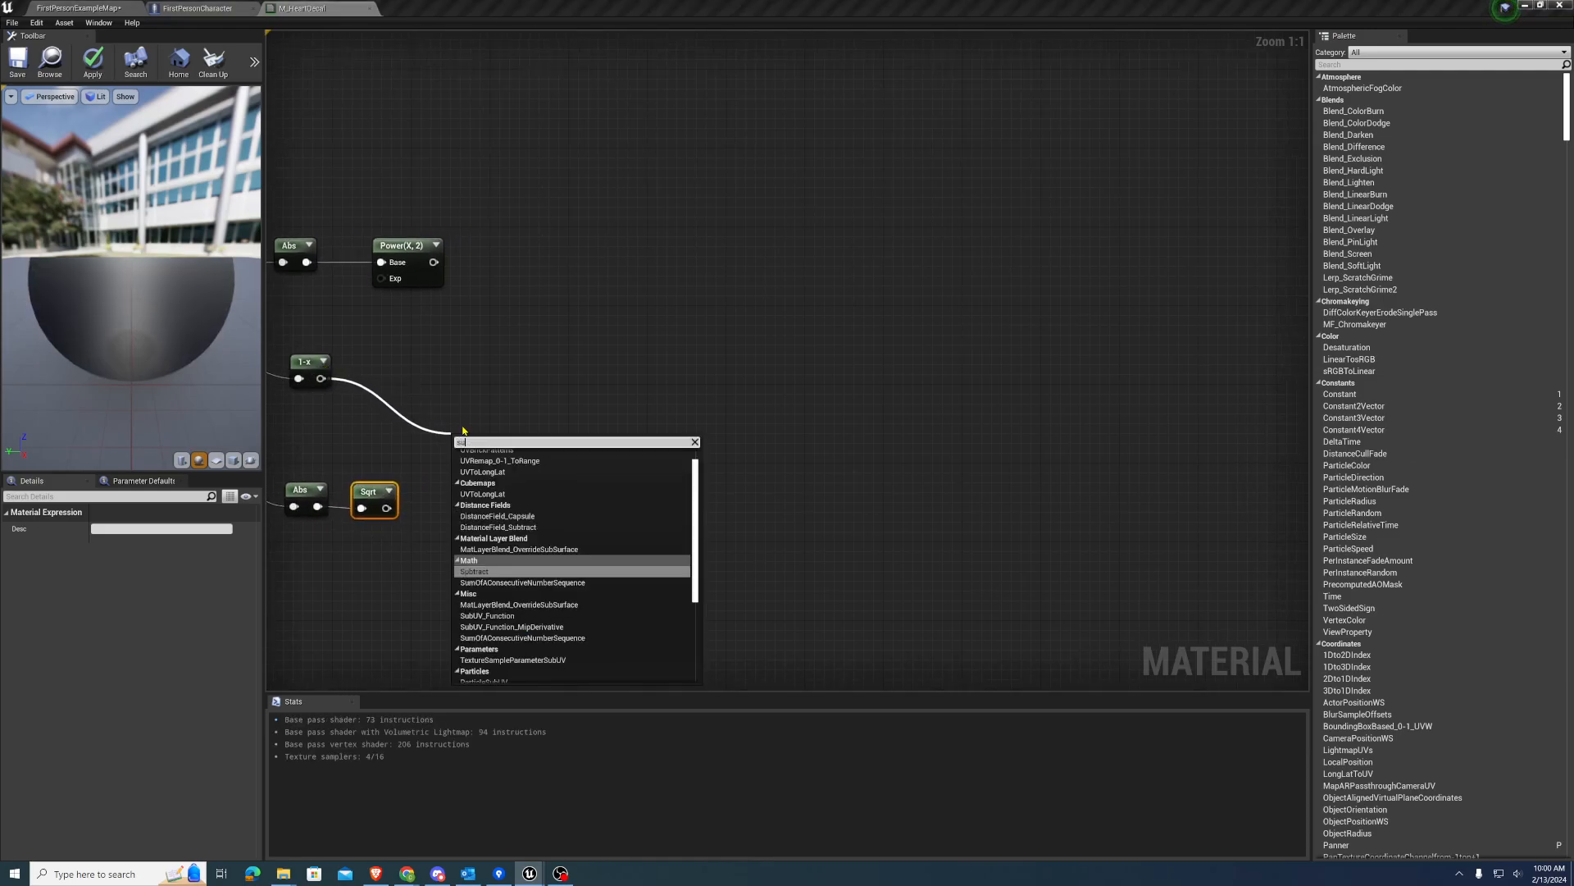
{"action": "key", "text": "Return"}
{"action": "left_click_drag", "start_coordinate": [387, 507], "coordinate": [460, 481]}
{"action": "left_click", "coordinate": [503, 442]}
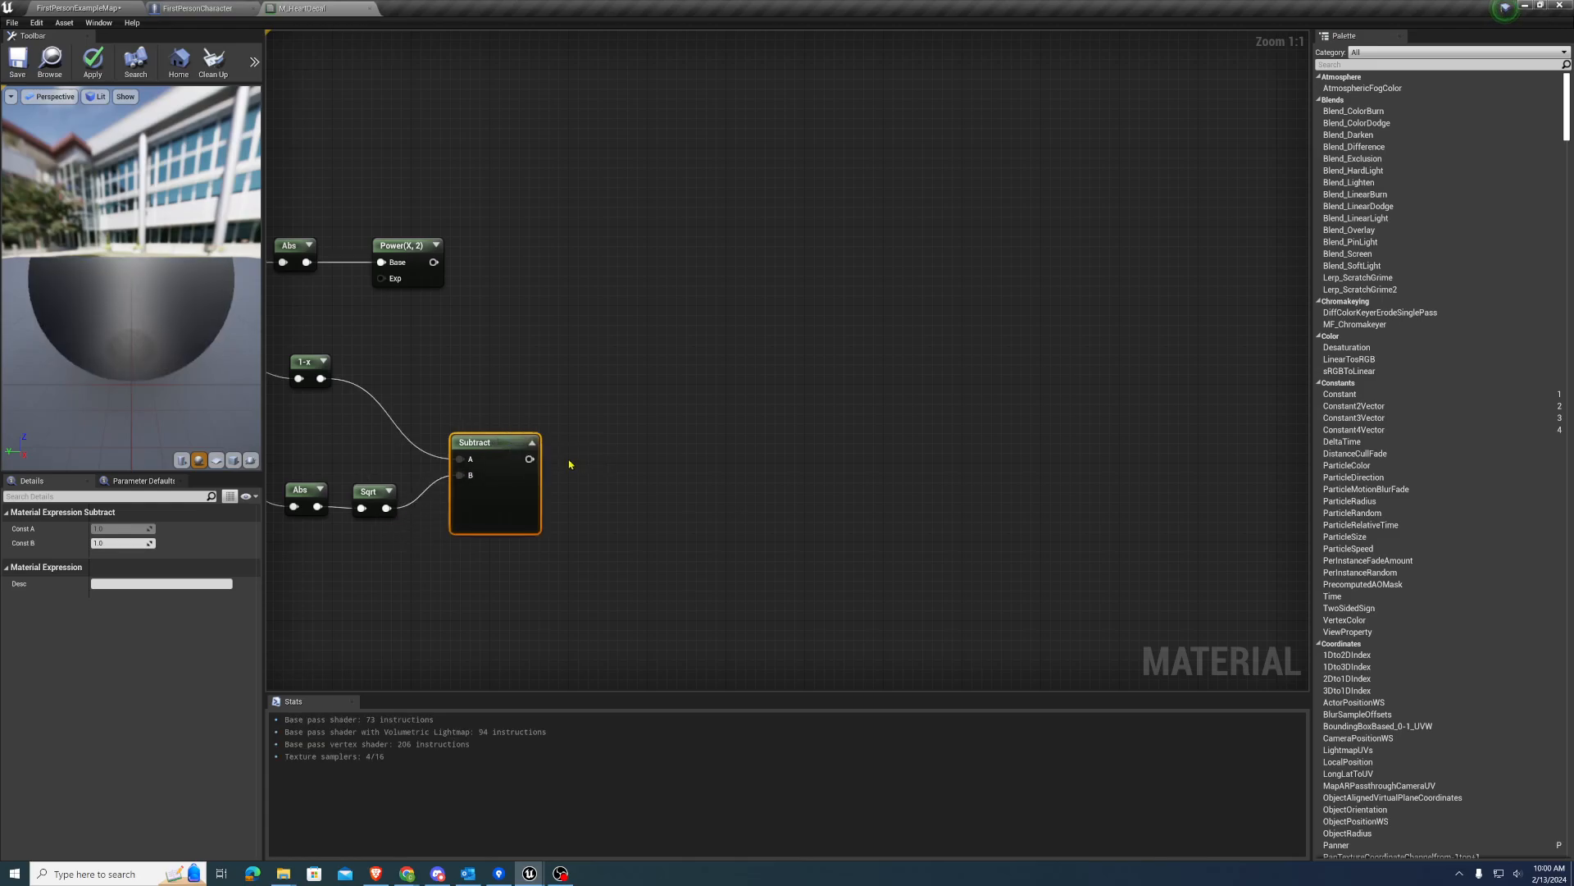
{"action": "left_click", "coordinate": [532, 441]}
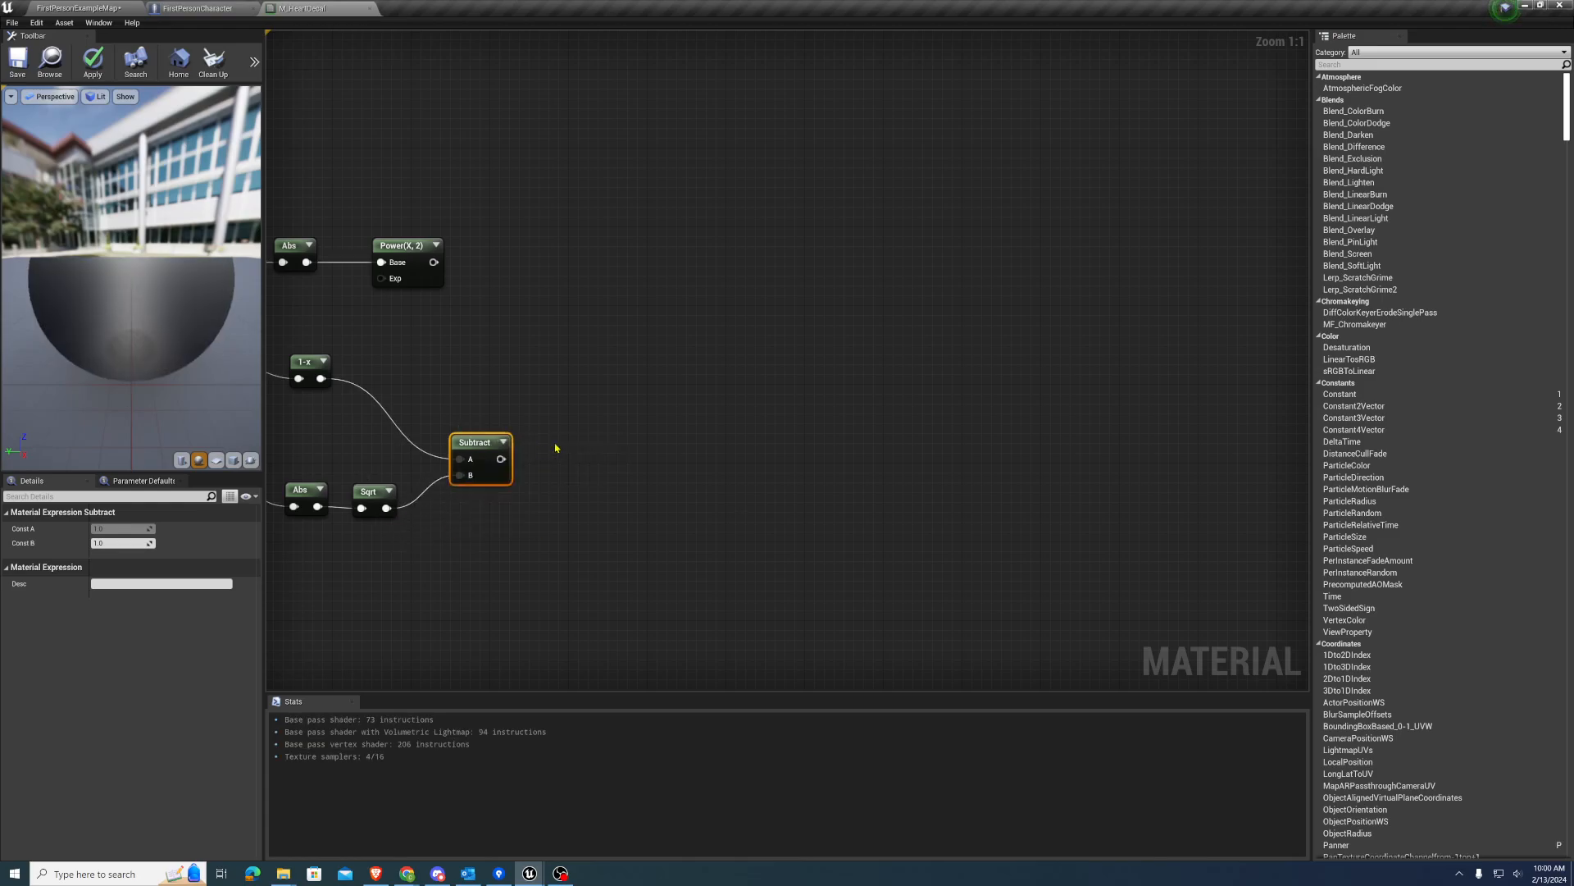
Feed the Subtract output through a new Abs node into the Base input of a new Power node
{"action": "right_click_drag", "start_coordinate": [613, 452], "coordinate": [515, 444]}
{"action": "left_click_drag", "start_coordinate": [404, 451], "coordinate": [469, 454]}
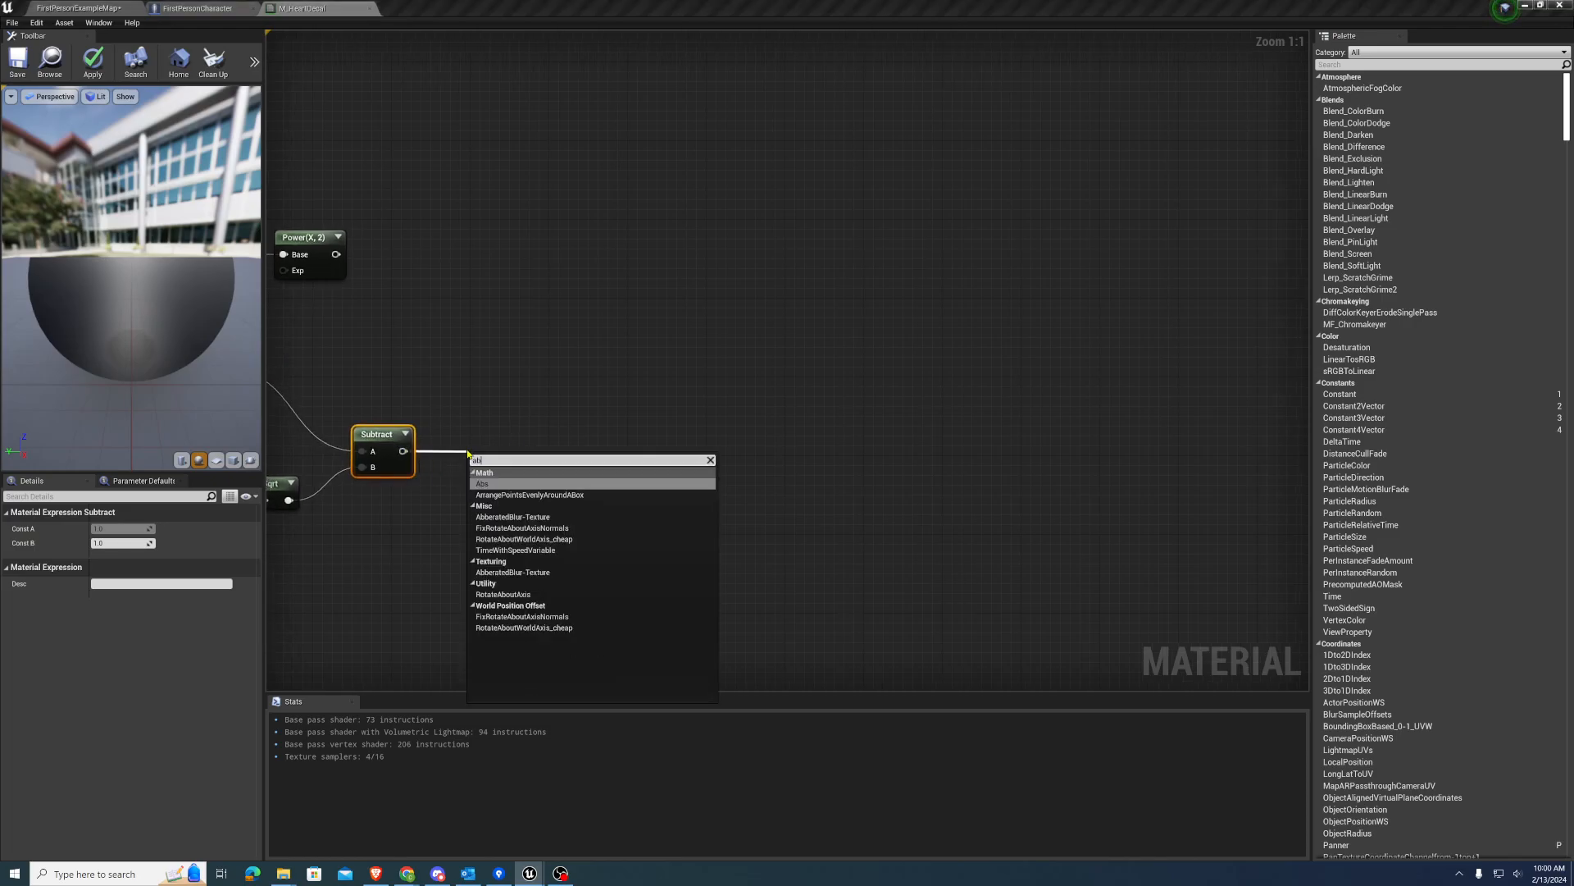
{"action": "type", "text": "abs"}
{"action": "key", "text": "Return"}
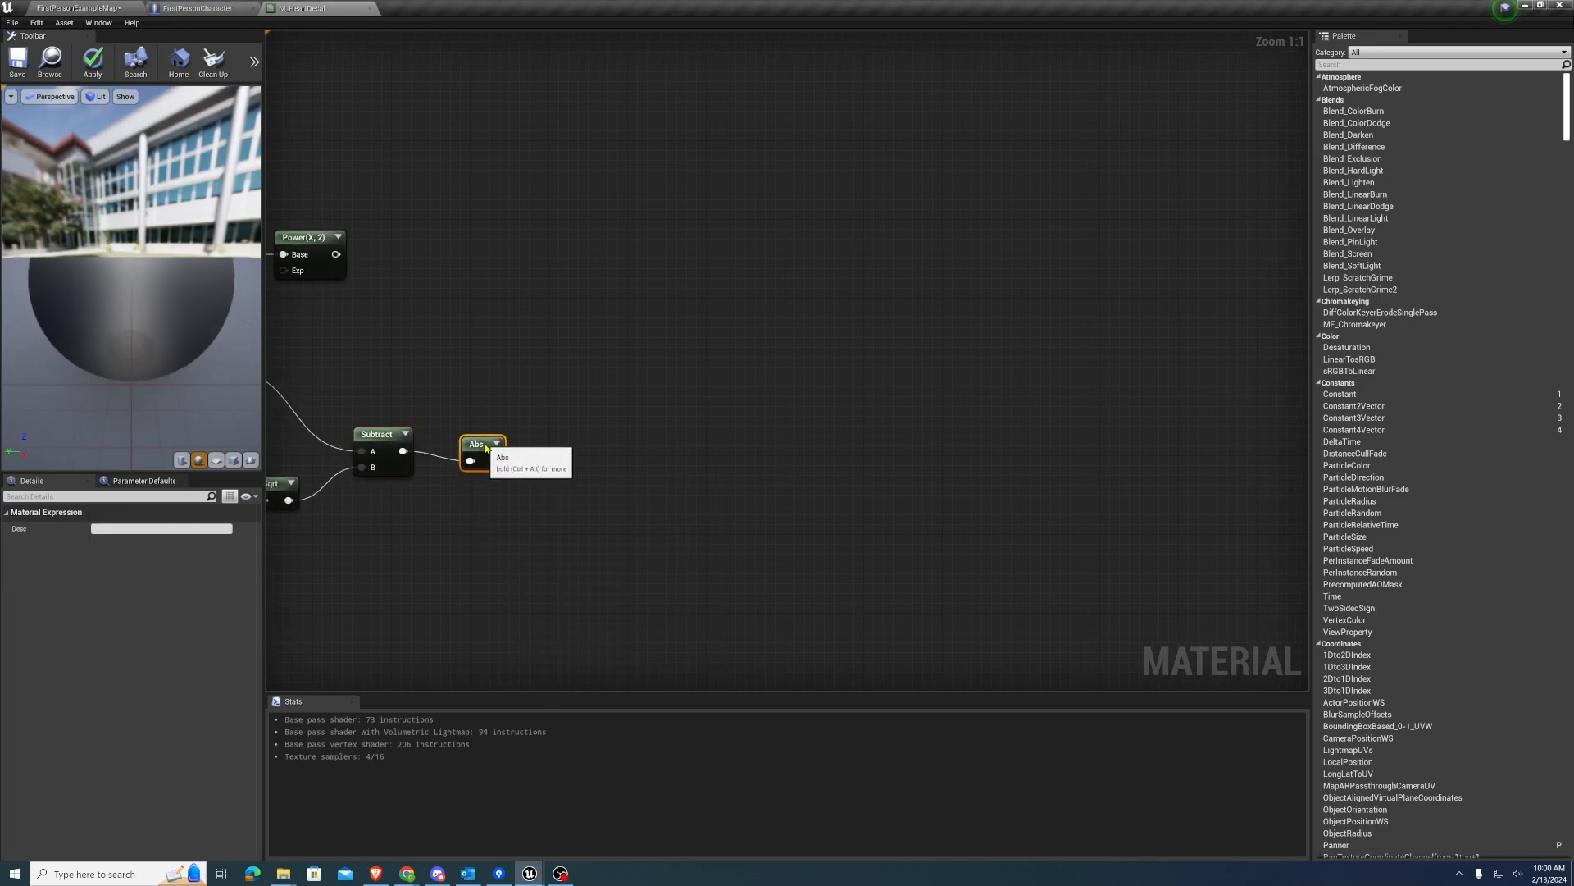
{"action": "right_click_drag", "start_coordinate": [521, 448], "coordinate": [452, 450]}
{"action": "left_click_drag", "start_coordinate": [425, 453], "coordinate": [492, 452]}
{"action": "type", "text": "power"}
{"action": "key", "text": "Return"}
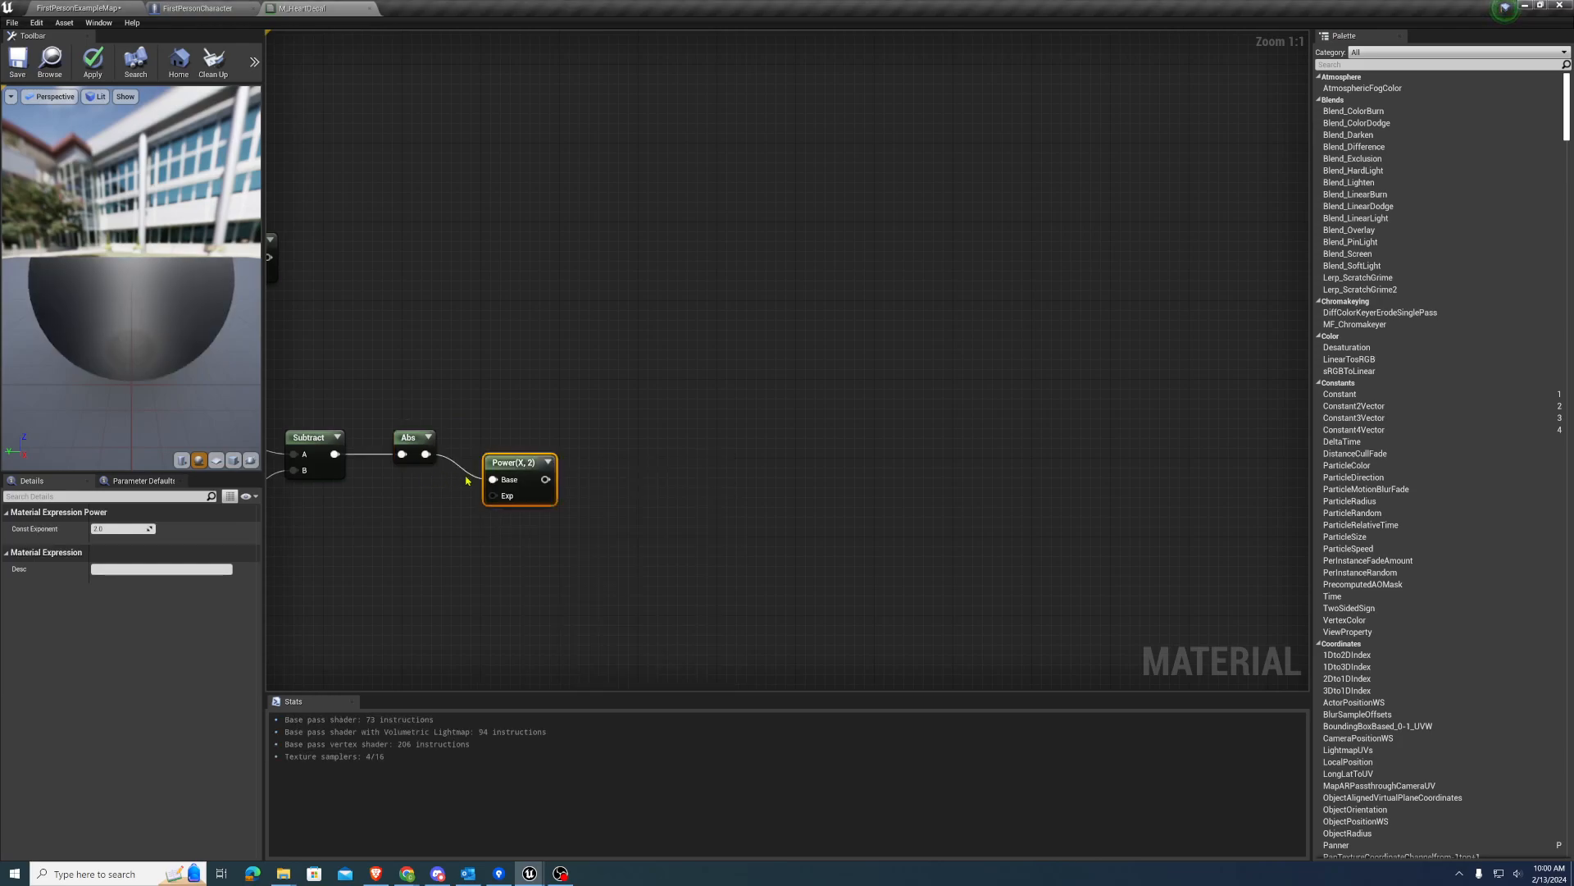
{"action": "right_click_drag", "start_coordinate": [483, 390], "coordinate": [555, 413]}
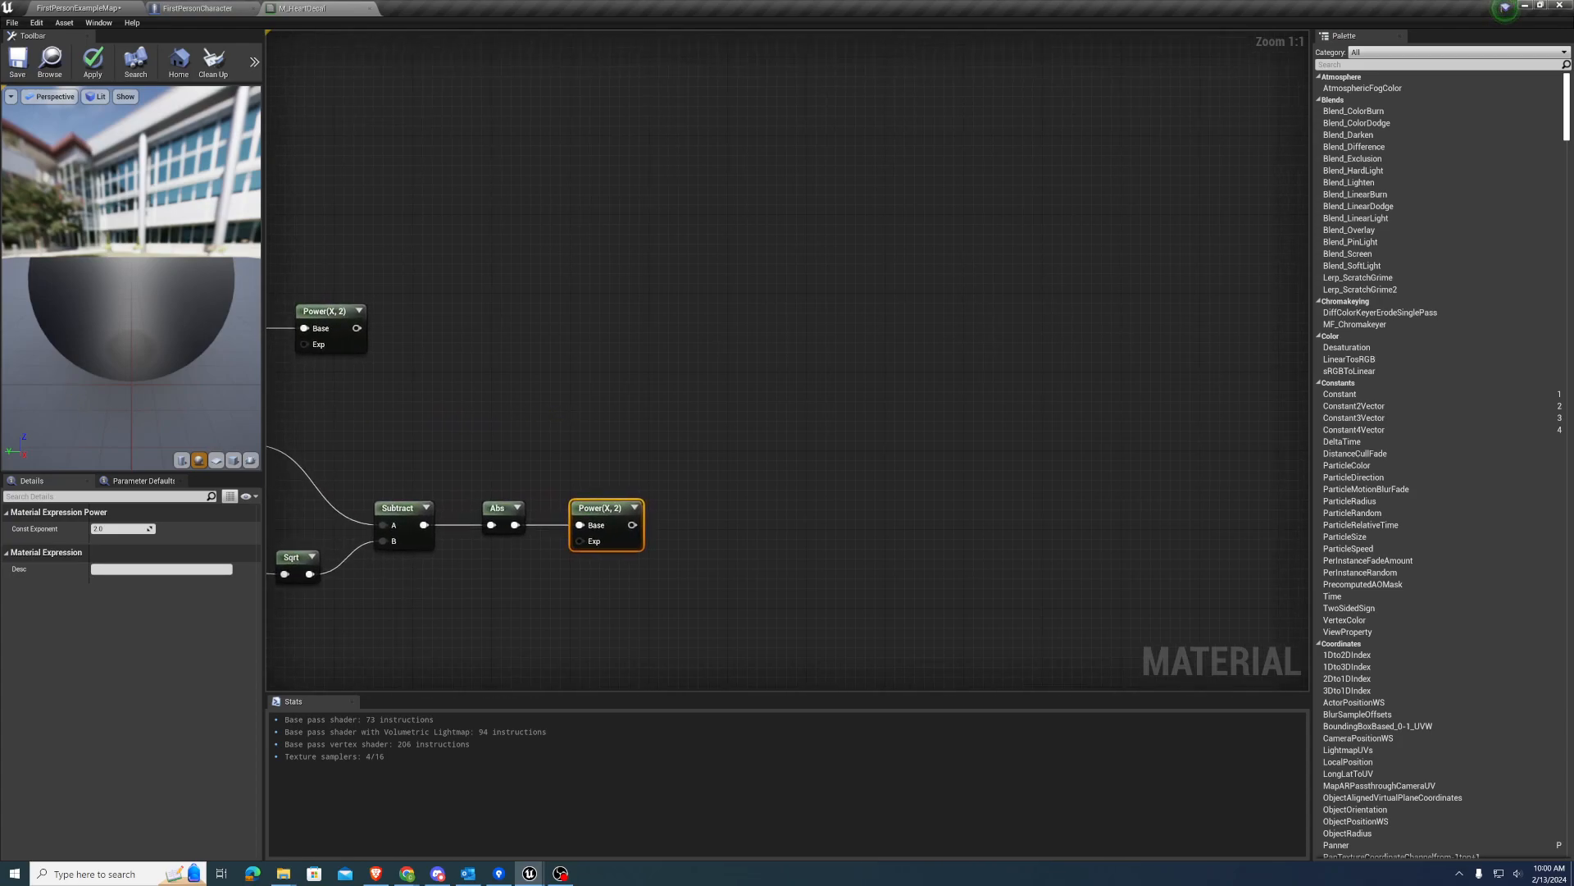
Add an Add node that sums the upper and lower Power outputs, and align it with the upper Power node
{"action": "left_click", "coordinate": [714, 341]}
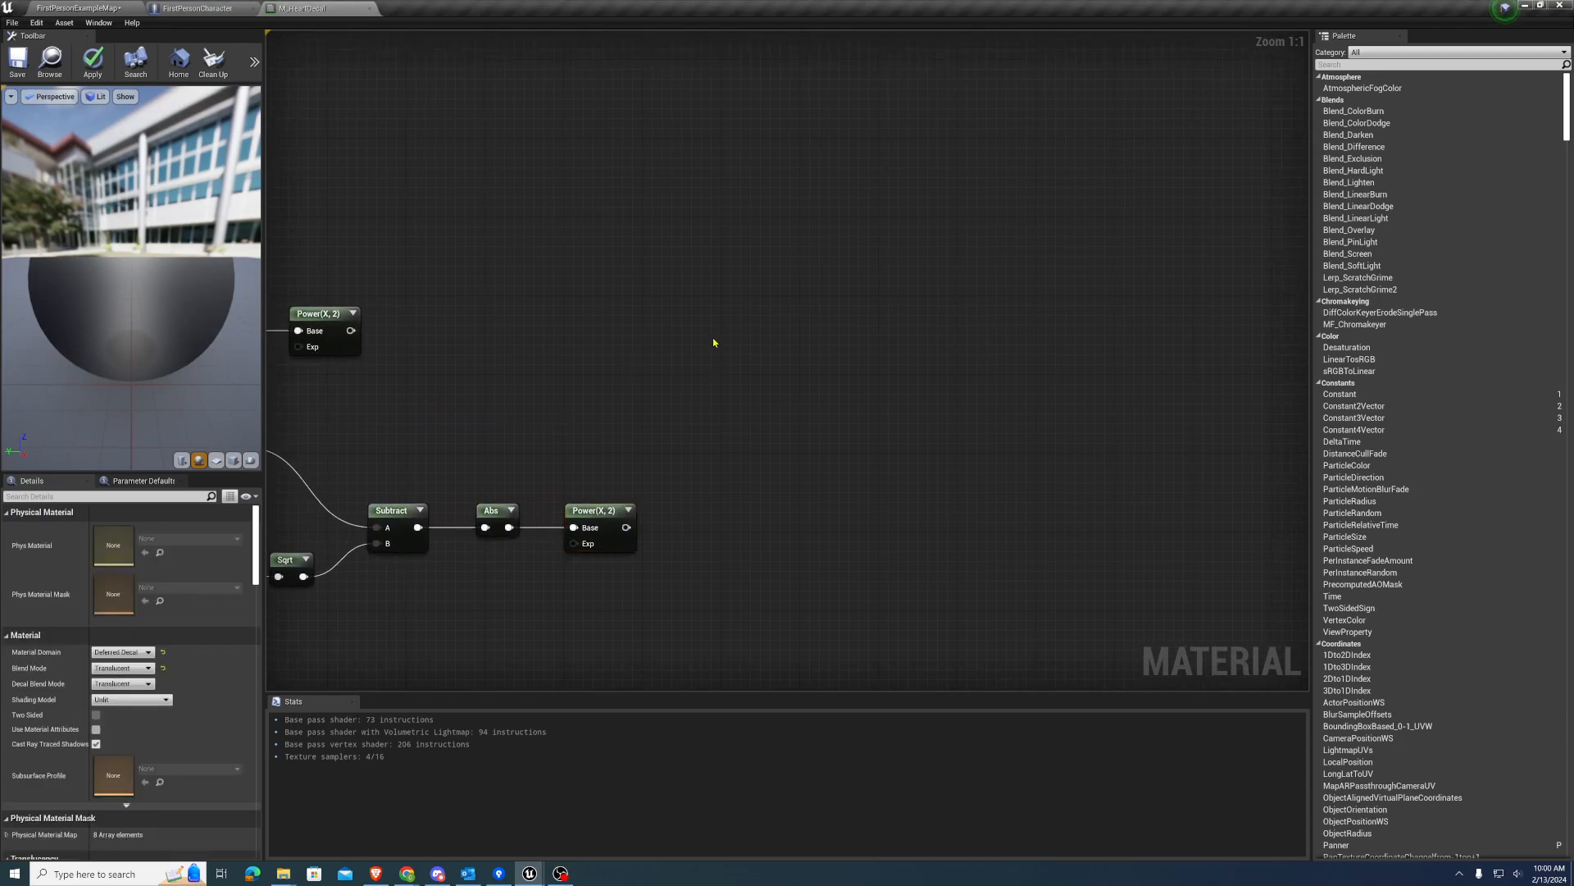
{"action": "left_click_drag", "start_coordinate": [351, 331], "coordinate": [721, 364]}
{"action": "left_click_drag", "start_coordinate": [627, 528], "coordinate": [724, 378]}
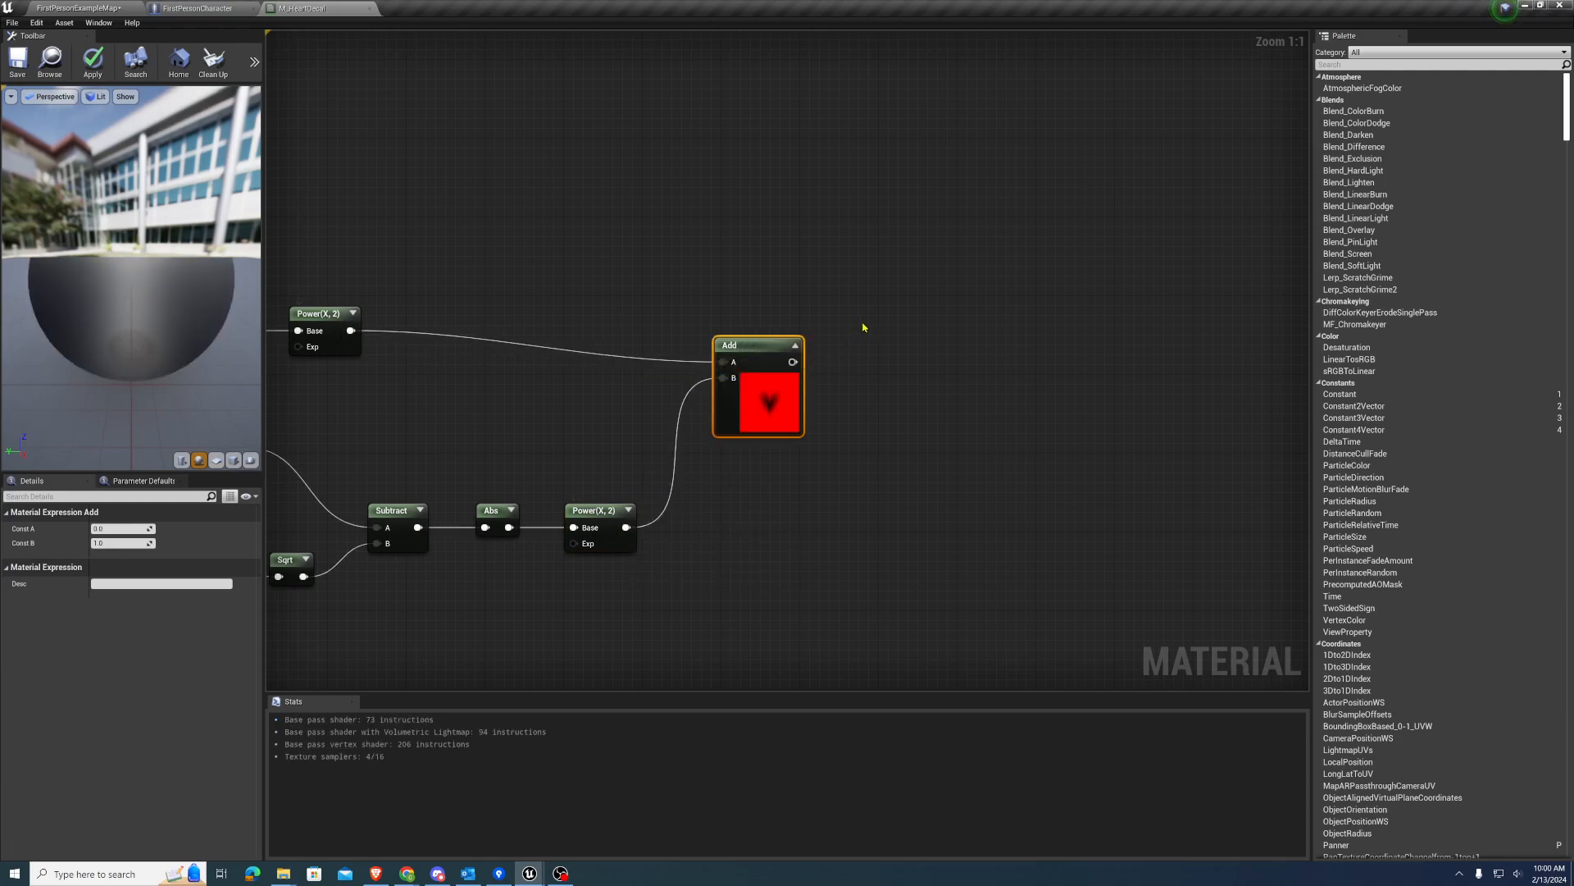
{"action": "right_click_drag", "start_coordinate": [861, 327], "coordinate": [782, 330]}
{"action": "left_click", "coordinate": [729, 346]}
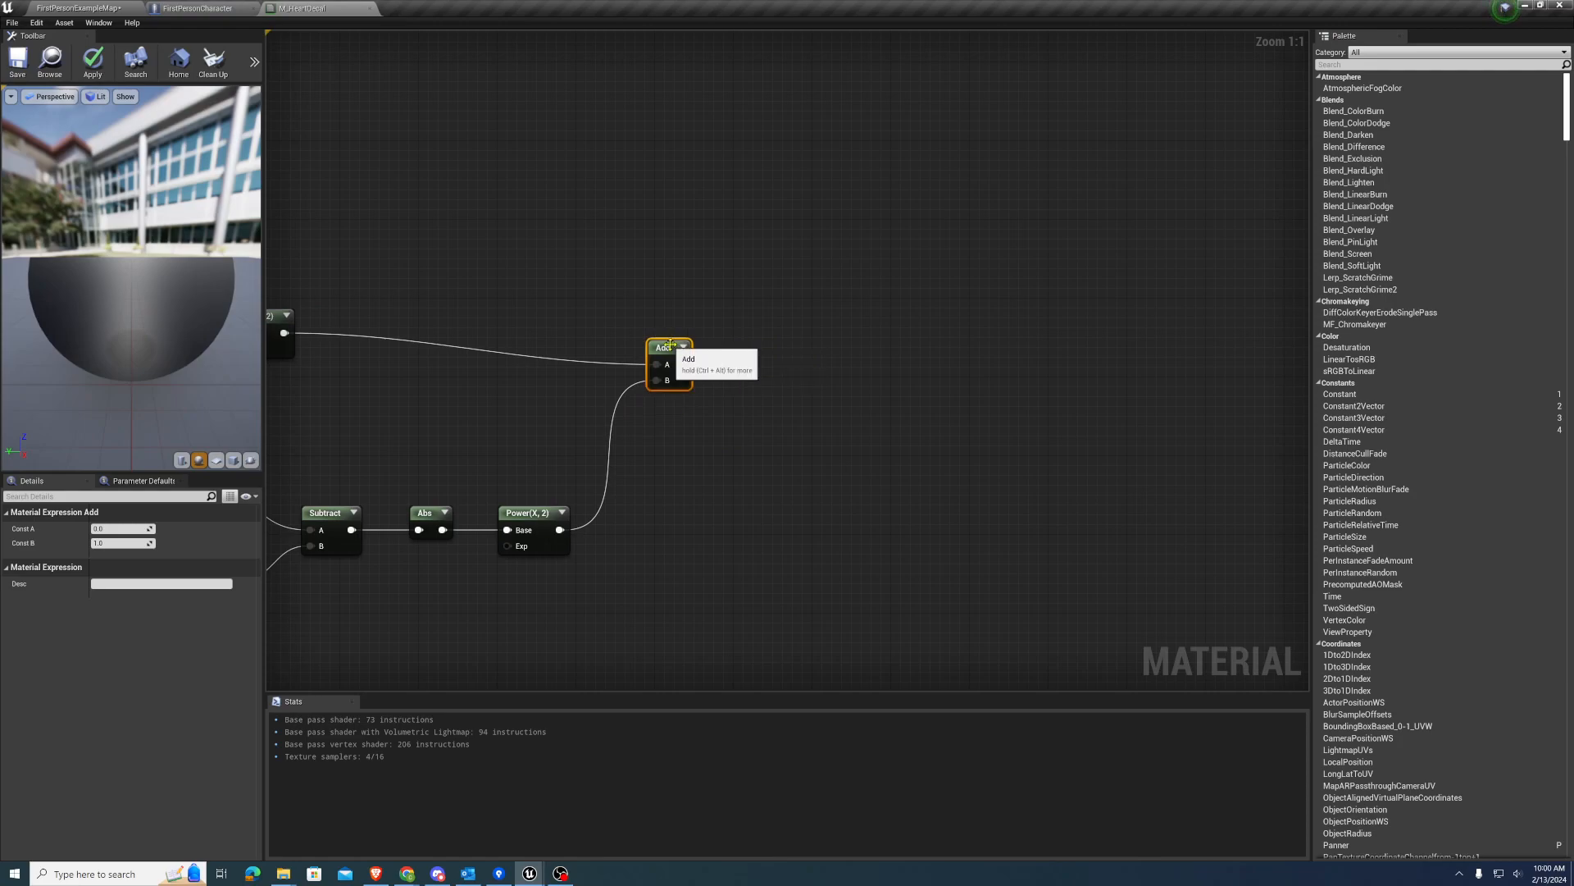
{"action": "left_click_drag", "start_coordinate": [666, 345], "coordinate": [666, 314]}
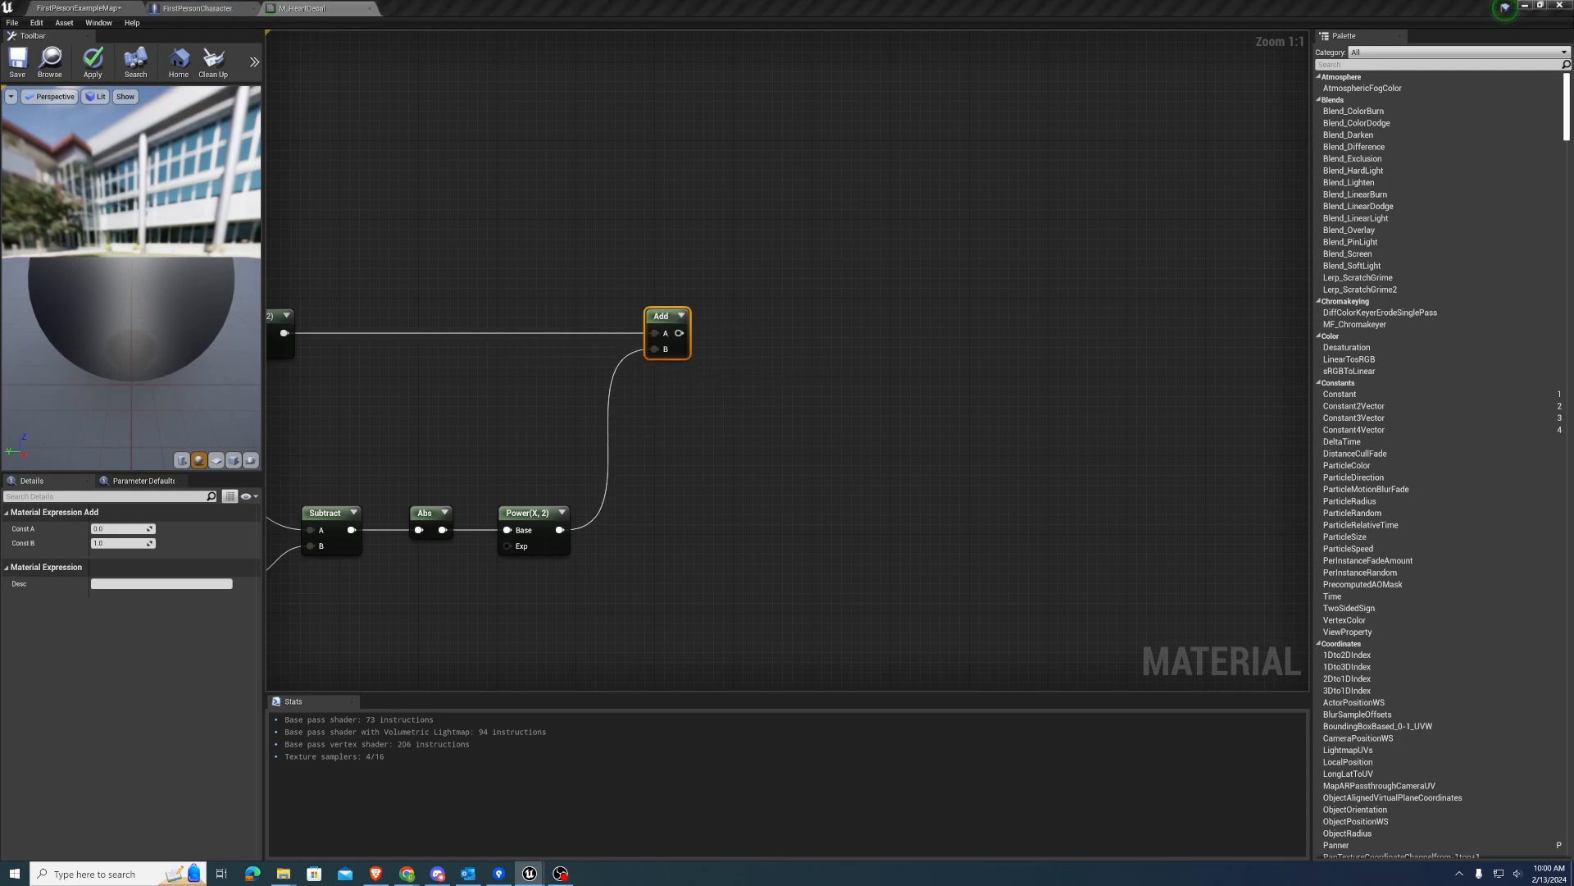
Connect the Add output to the Y input of a new Step node placed beside it
{"action": "right_click_drag", "start_coordinate": [928, 344], "coordinate": [909, 340]}
{"action": "left_click_drag", "start_coordinate": [659, 330], "coordinate": [740, 318]}
{"action": "type", "text": "ste"}
{"action": "left_click", "coordinate": [779, 420]}
{"action": "right_click_drag", "start_coordinate": [752, 239], "coordinate": [672, 291]}
{"action": "left_click", "coordinate": [759, 353]}
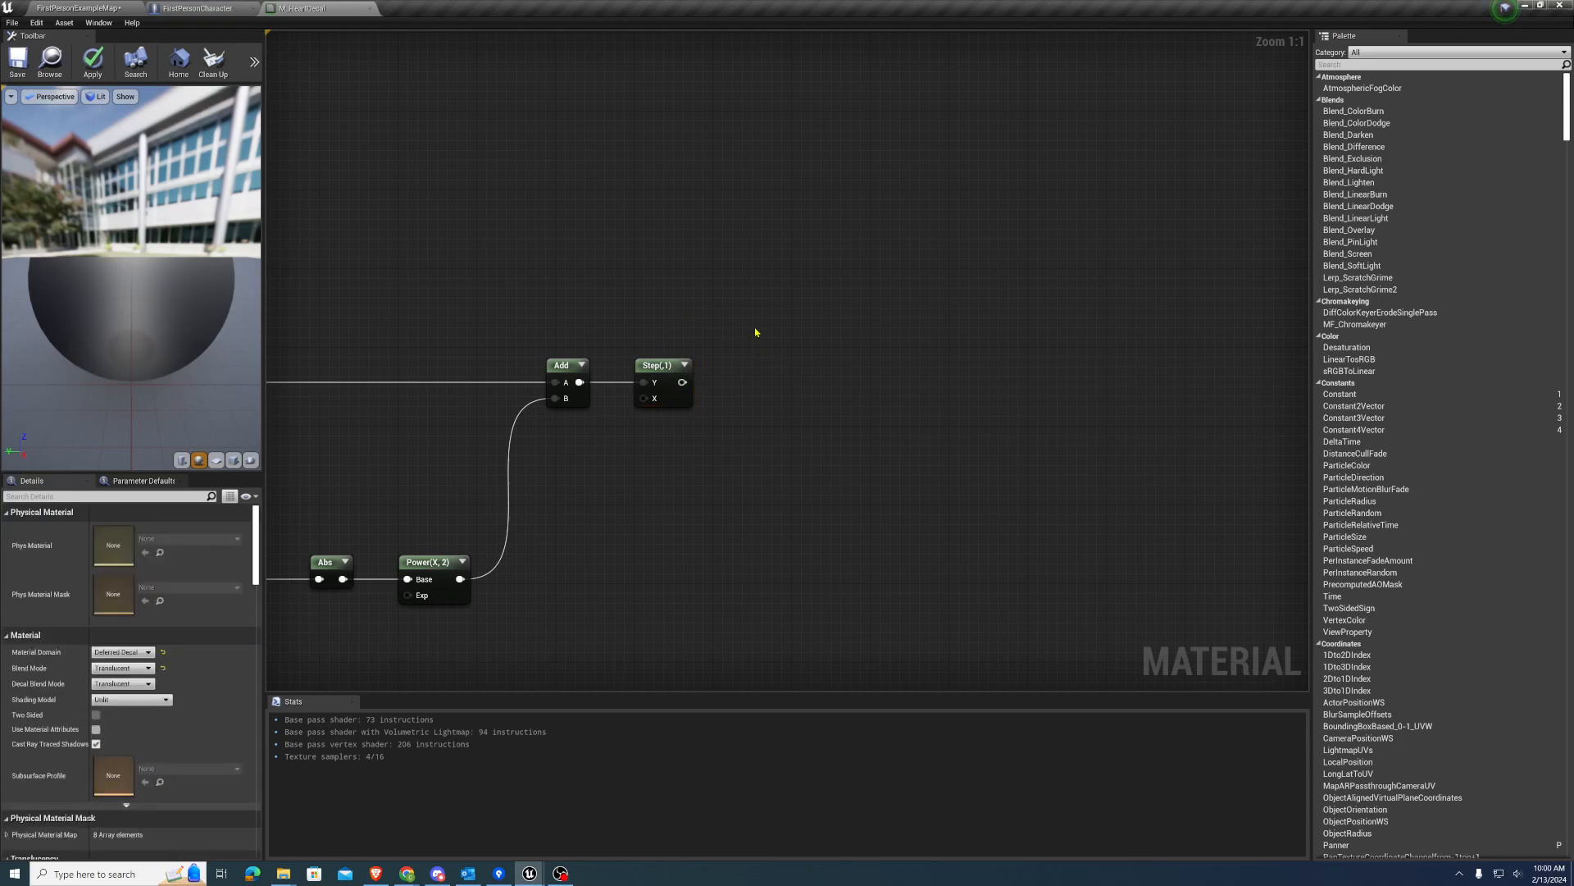
Create a Multiply node and connect the Step output to its B input
{"action": "left_click", "coordinate": [748, 332]}
{"action": "left_click_drag", "start_coordinate": [681, 387], "coordinate": [759, 362]}
{"action": "right_click_drag", "start_coordinate": [747, 265], "coordinate": [791, 295]}
Add a Constant3Vector, set its R value to 1, and connect it to the Multiply node's A input
{"action": "left_click", "coordinate": [722, 267]}
{"action": "left_click", "coordinate": [715, 257]}
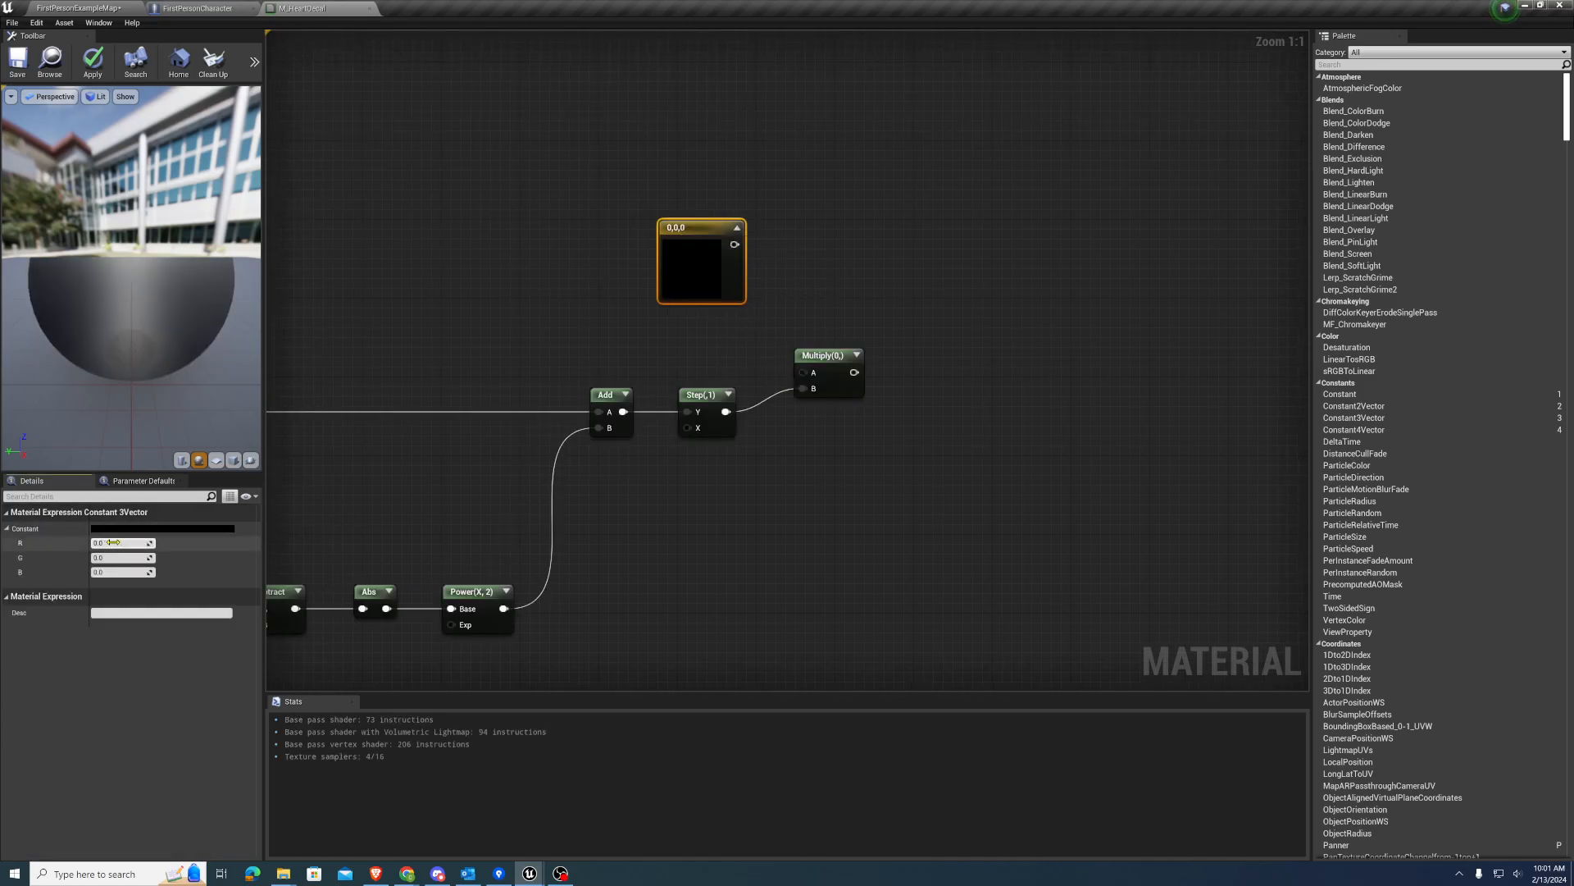
{"action": "type", "text": "1"}
{"action": "key", "text": "Return"}
{"action": "left_click_drag", "start_coordinate": [735, 244], "coordinate": [802, 372]}
Move the M_HeartDecal result node next to the Multiply node
{"action": "right_click_drag", "start_coordinate": [943, 404], "coordinate": [836, 376]}
{"action": "scroll", "coordinate": [845, 328], "scroll_direction": "down", "scroll_amount": 3}
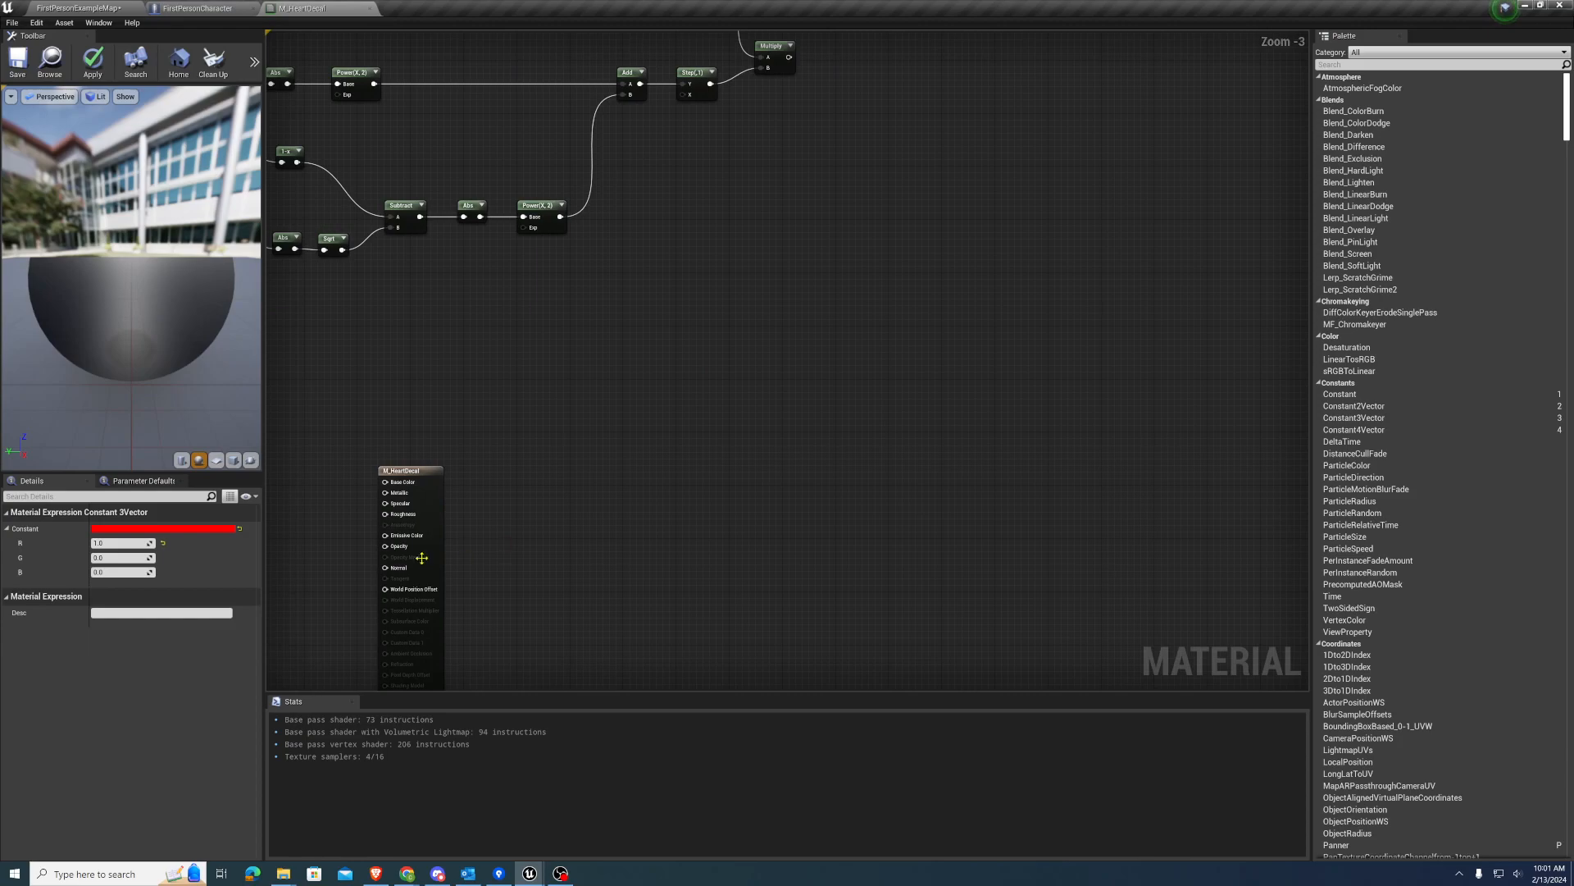
{"action": "left_click_drag", "start_coordinate": [418, 473], "coordinate": [933, 86]}
{"action": "right_click_drag", "start_coordinate": [819, 176], "coordinate": [775, 424]}
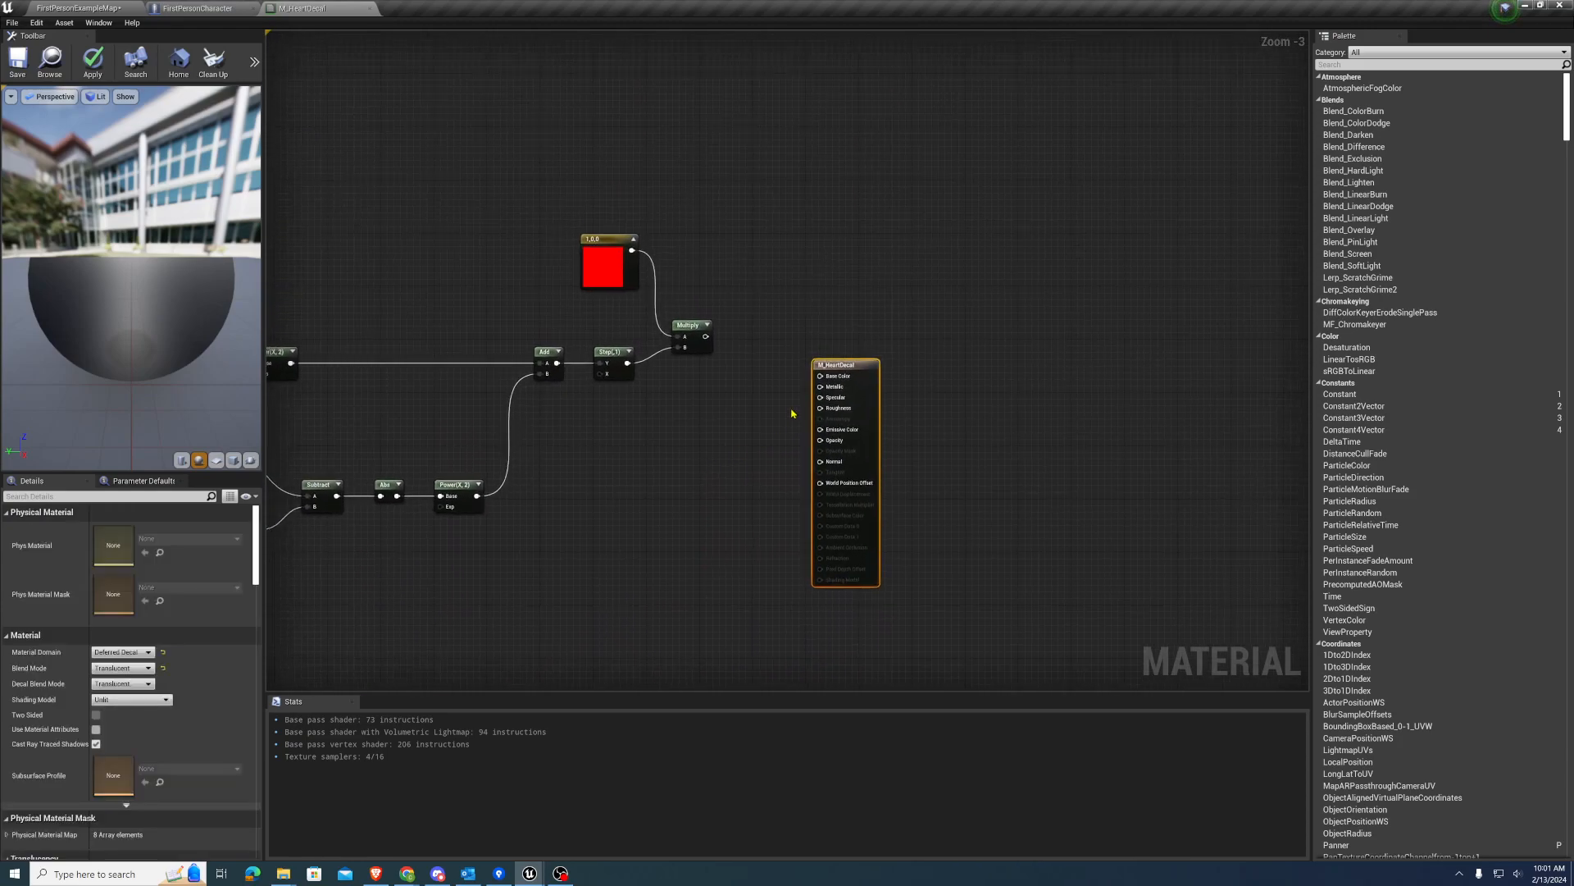
{"action": "left_click_drag", "start_coordinate": [842, 369], "coordinate": [803, 283]}
{"action": "scroll", "coordinate": [742, 316], "scroll_direction": "up", "scroll_amount": 3}
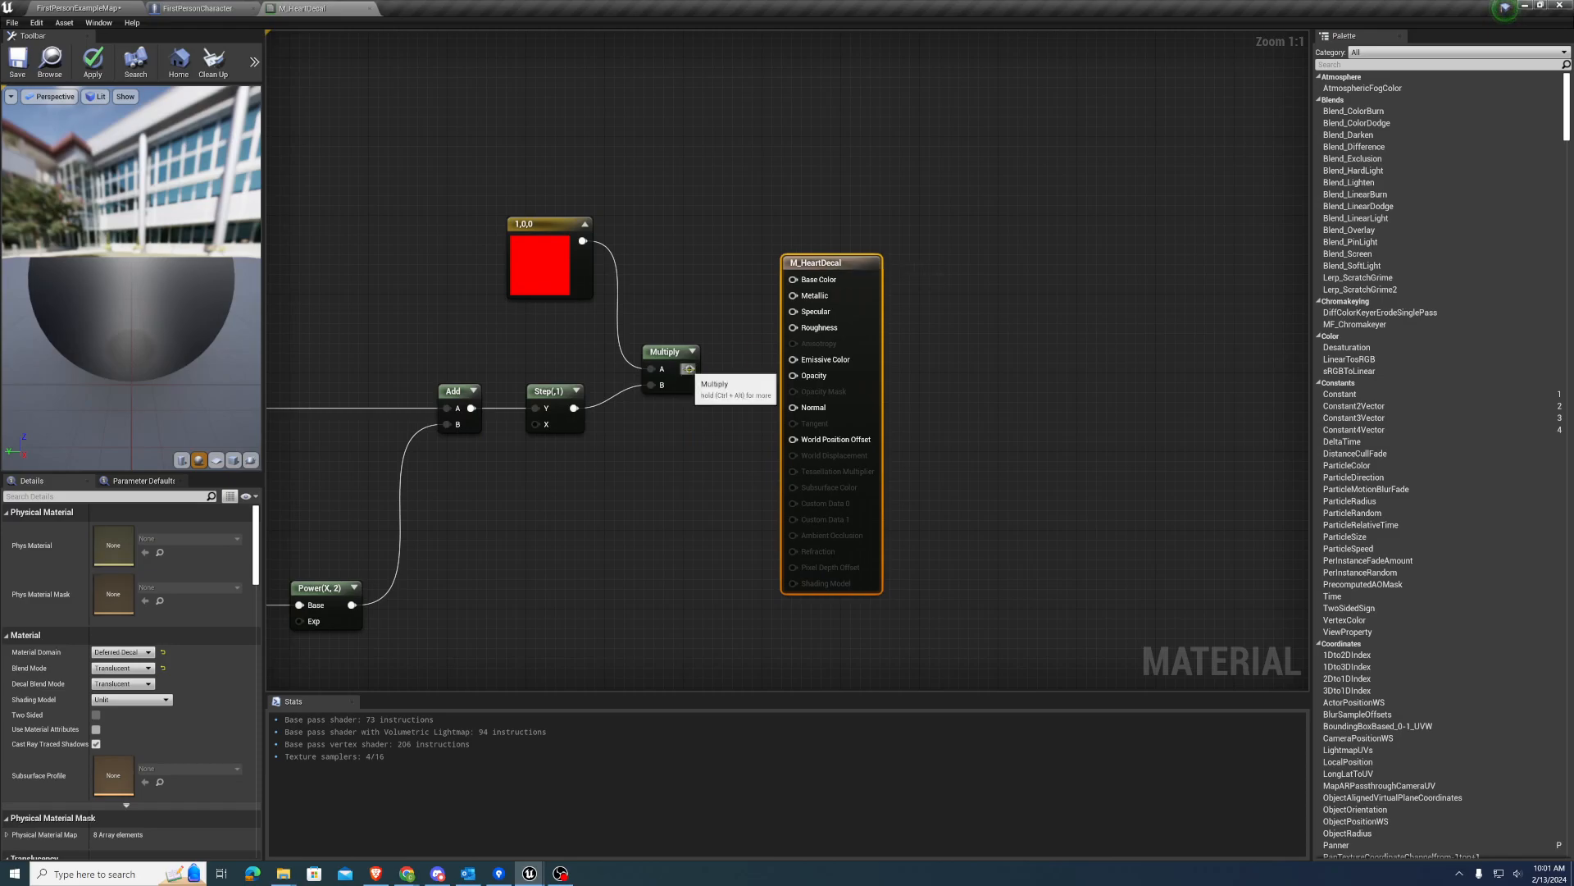
Connect Multiply to Emissive Color and Step to Opacity on M_HeartDecal, and preview the material on a plane
{"action": "left_click_drag", "start_coordinate": [689, 369], "coordinate": [793, 361]}
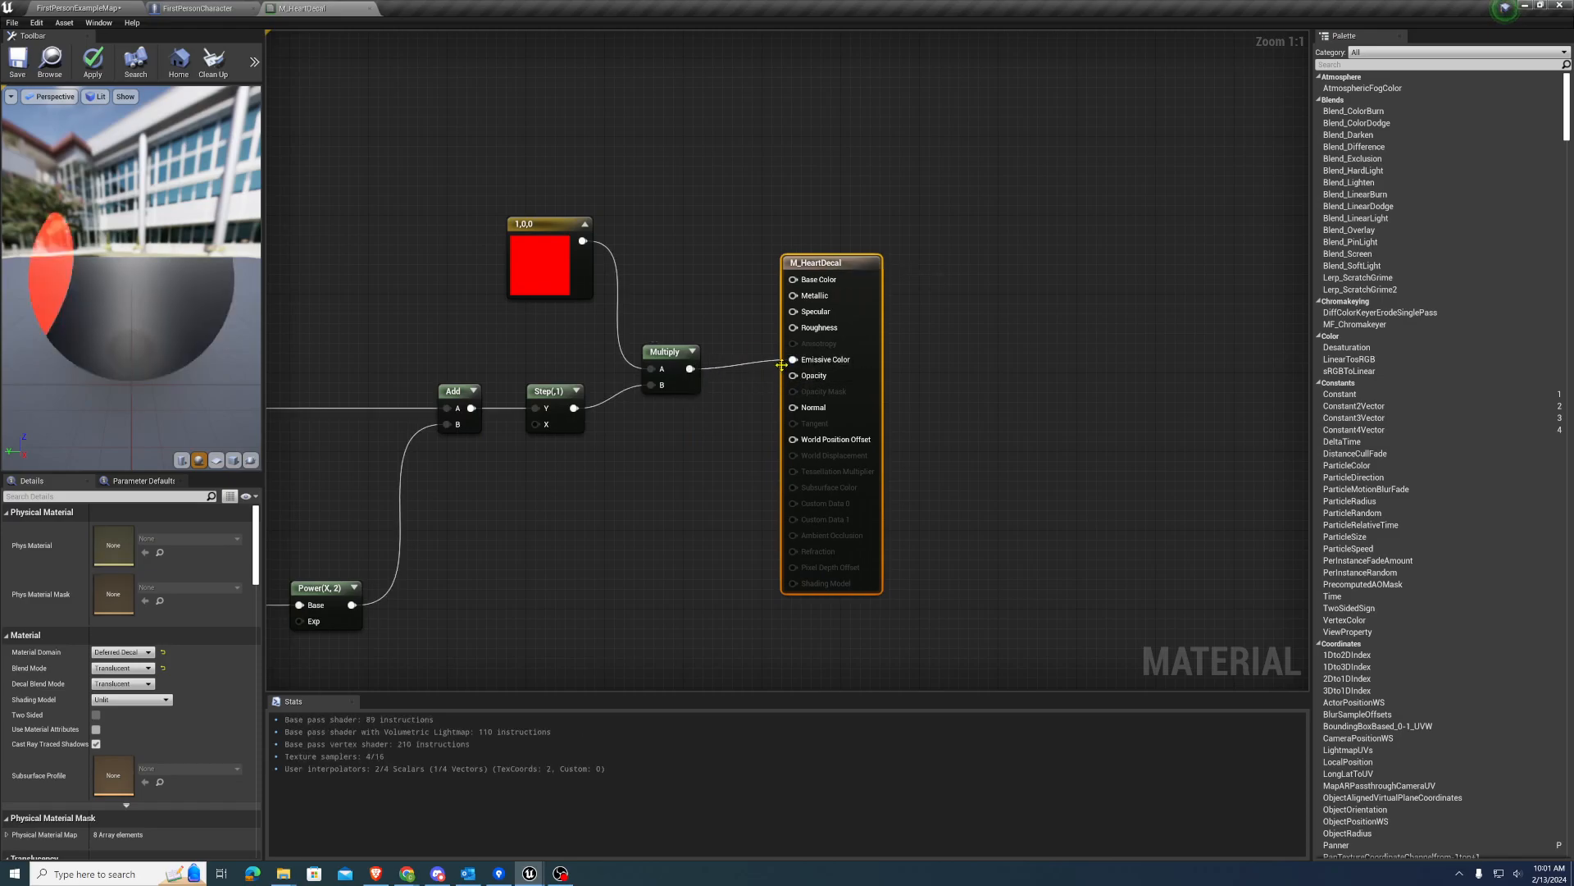
{"action": "left_click_drag", "start_coordinate": [574, 408], "coordinate": [793, 376]}
{"action": "left_click_drag", "start_coordinate": [838, 272], "coordinate": [858, 291]}
{"action": "left_click", "coordinate": [217, 461]}
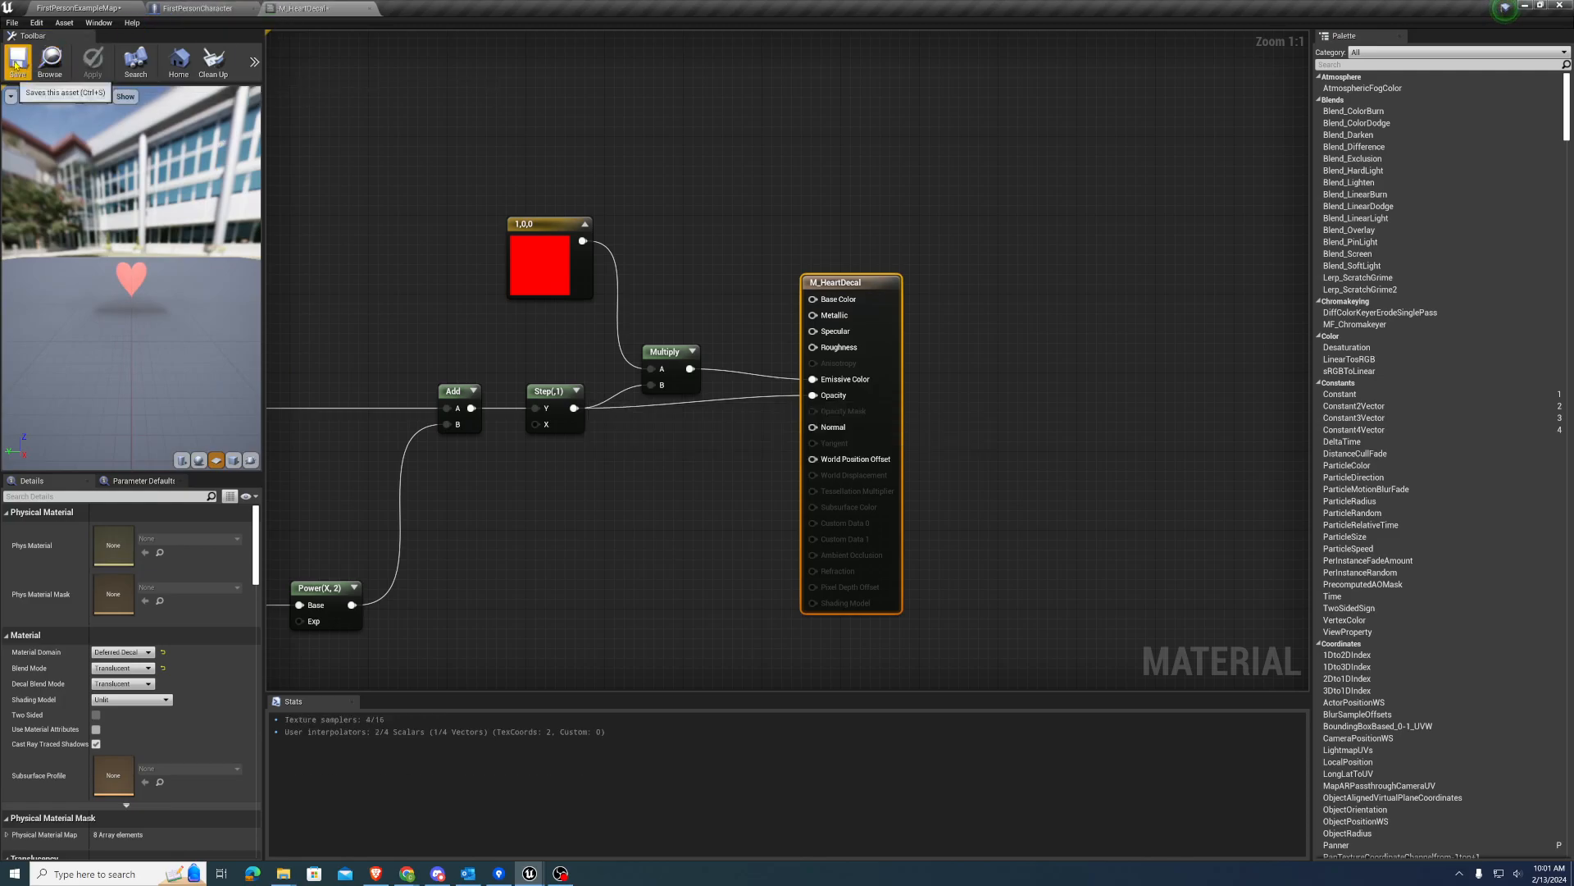
Examine the Ghost Revealer function in the FirstPersonCharacter blueprint, from the line trace through to the decal spawning
{"action": "left_click", "coordinate": [195, 10]}
{"action": "right_click_drag", "start_coordinate": [461, 239], "coordinate": [472, 210]}
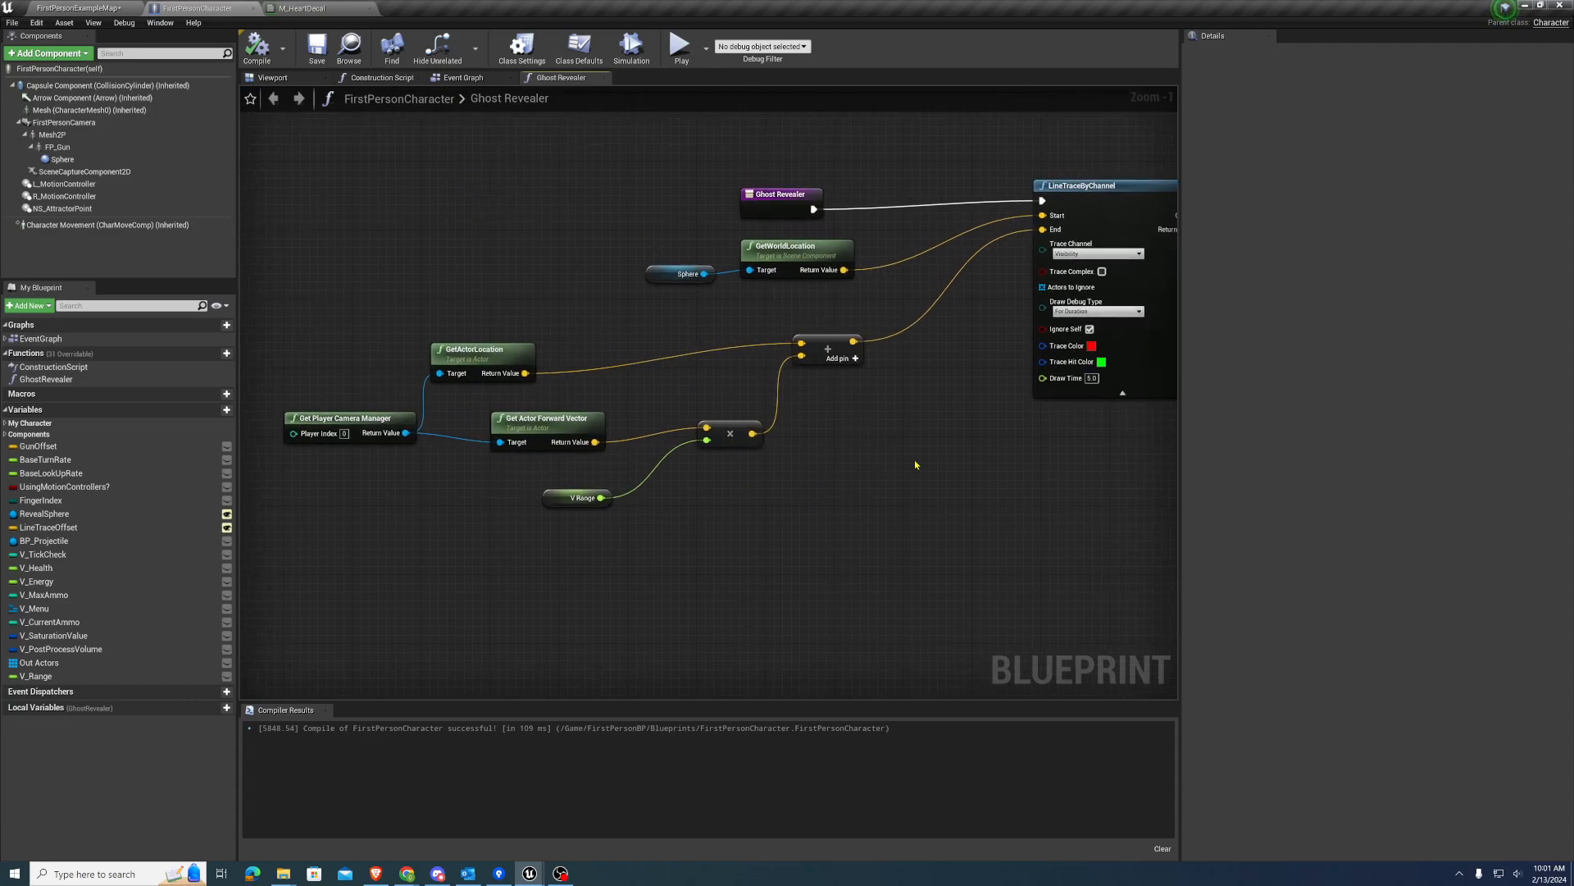
{"action": "right_click_drag", "start_coordinate": [916, 465], "coordinate": [853, 466]}
{"action": "left_click_drag", "start_coordinate": [742, 238], "coordinate": [680, 177]}
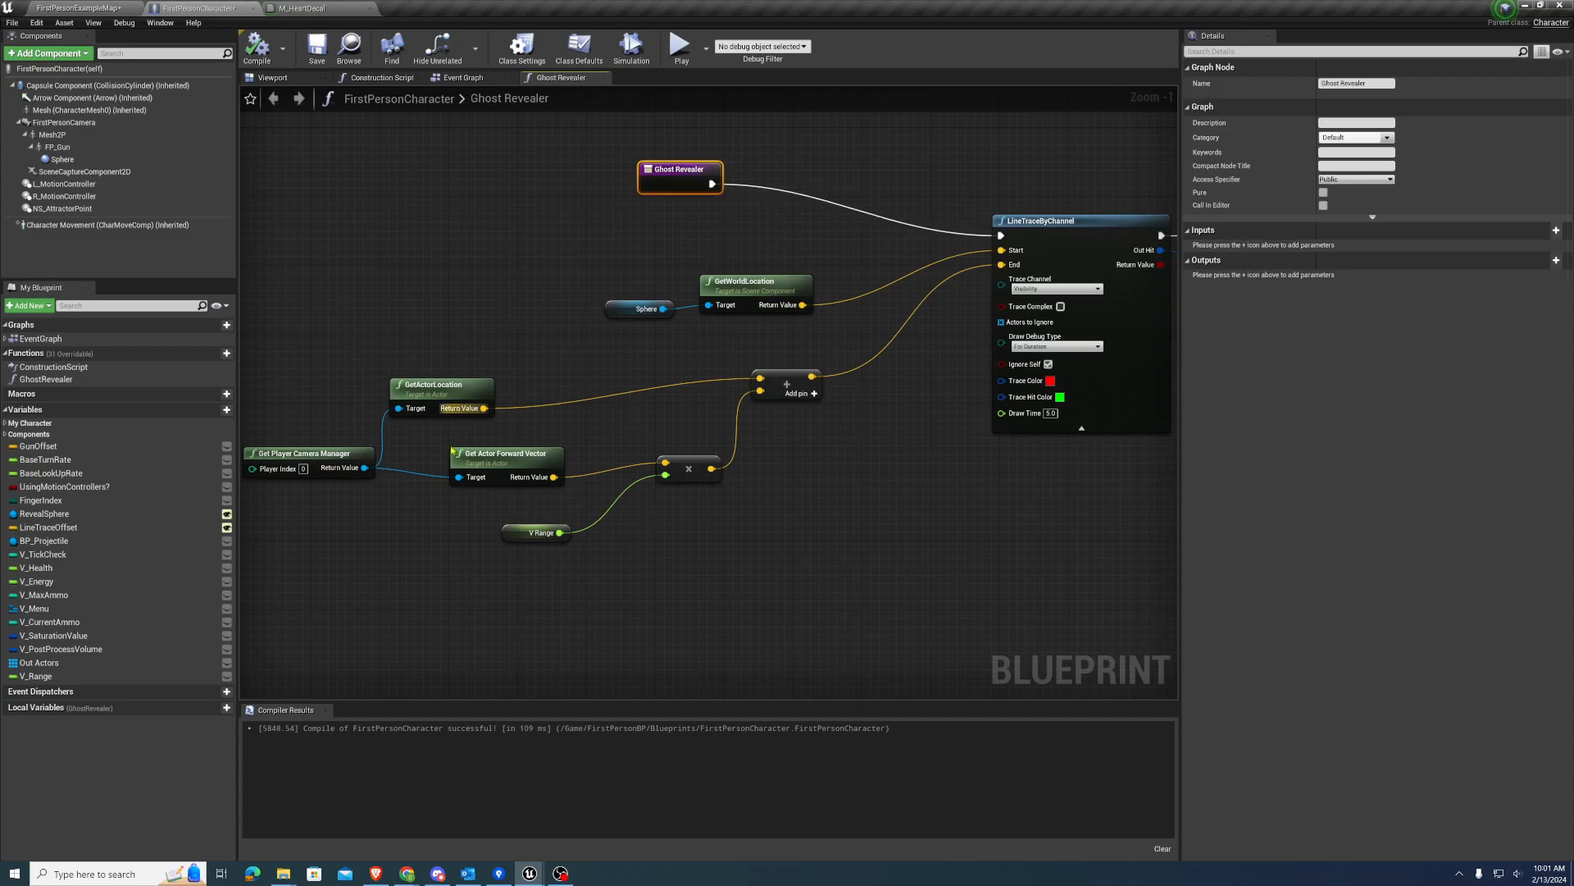
{"action": "right_click_drag", "start_coordinate": [979, 492], "coordinate": [645, 523]}
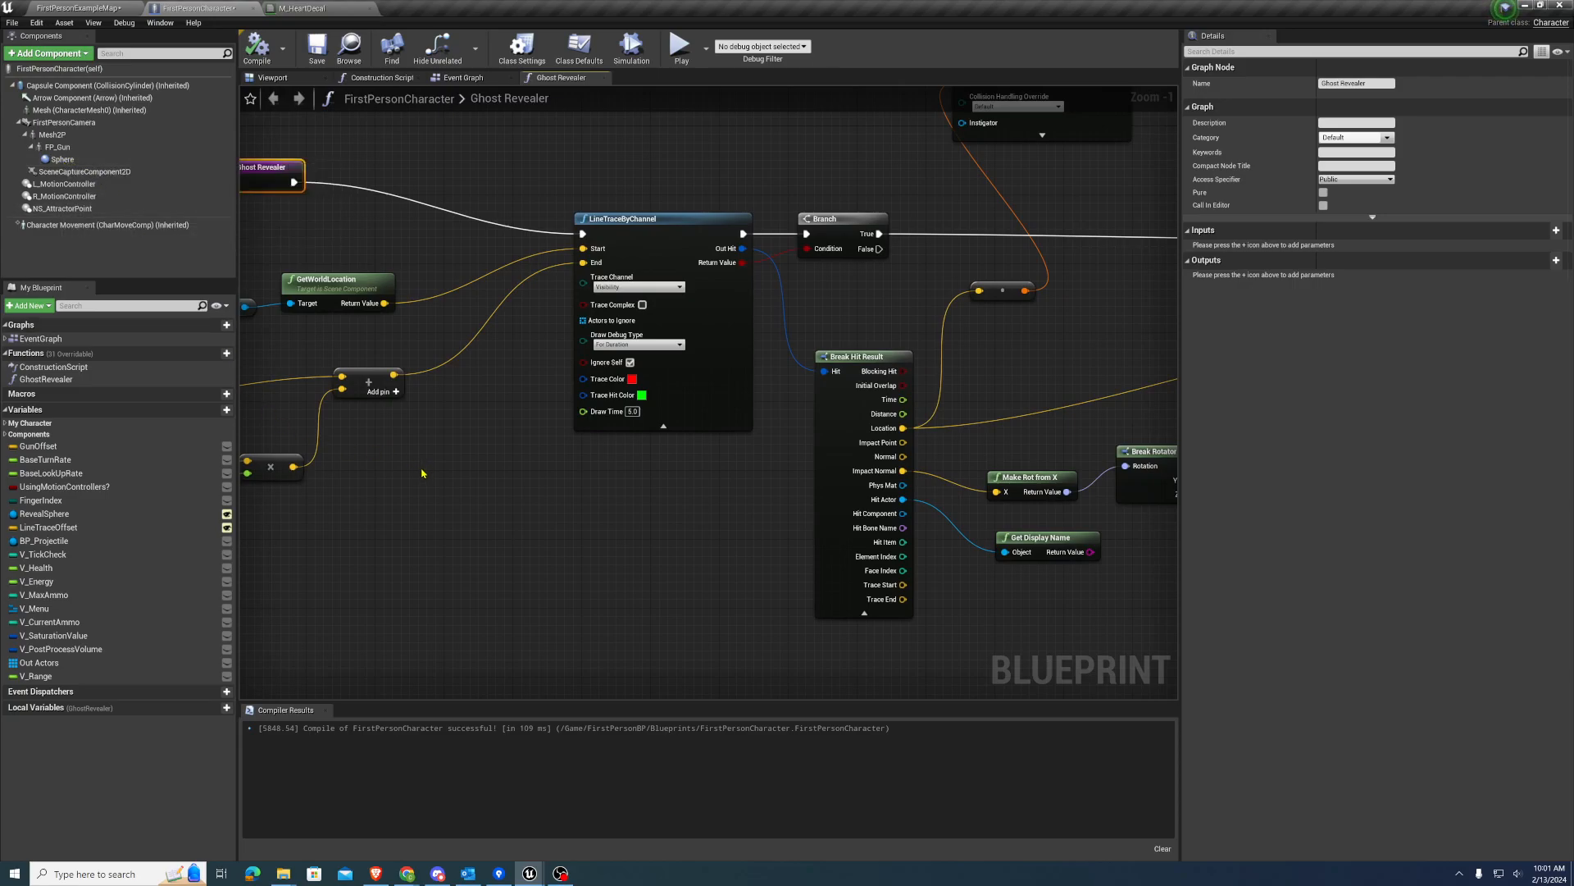
{"action": "right_click_drag", "start_coordinate": [422, 471], "coordinate": [732, 443]}
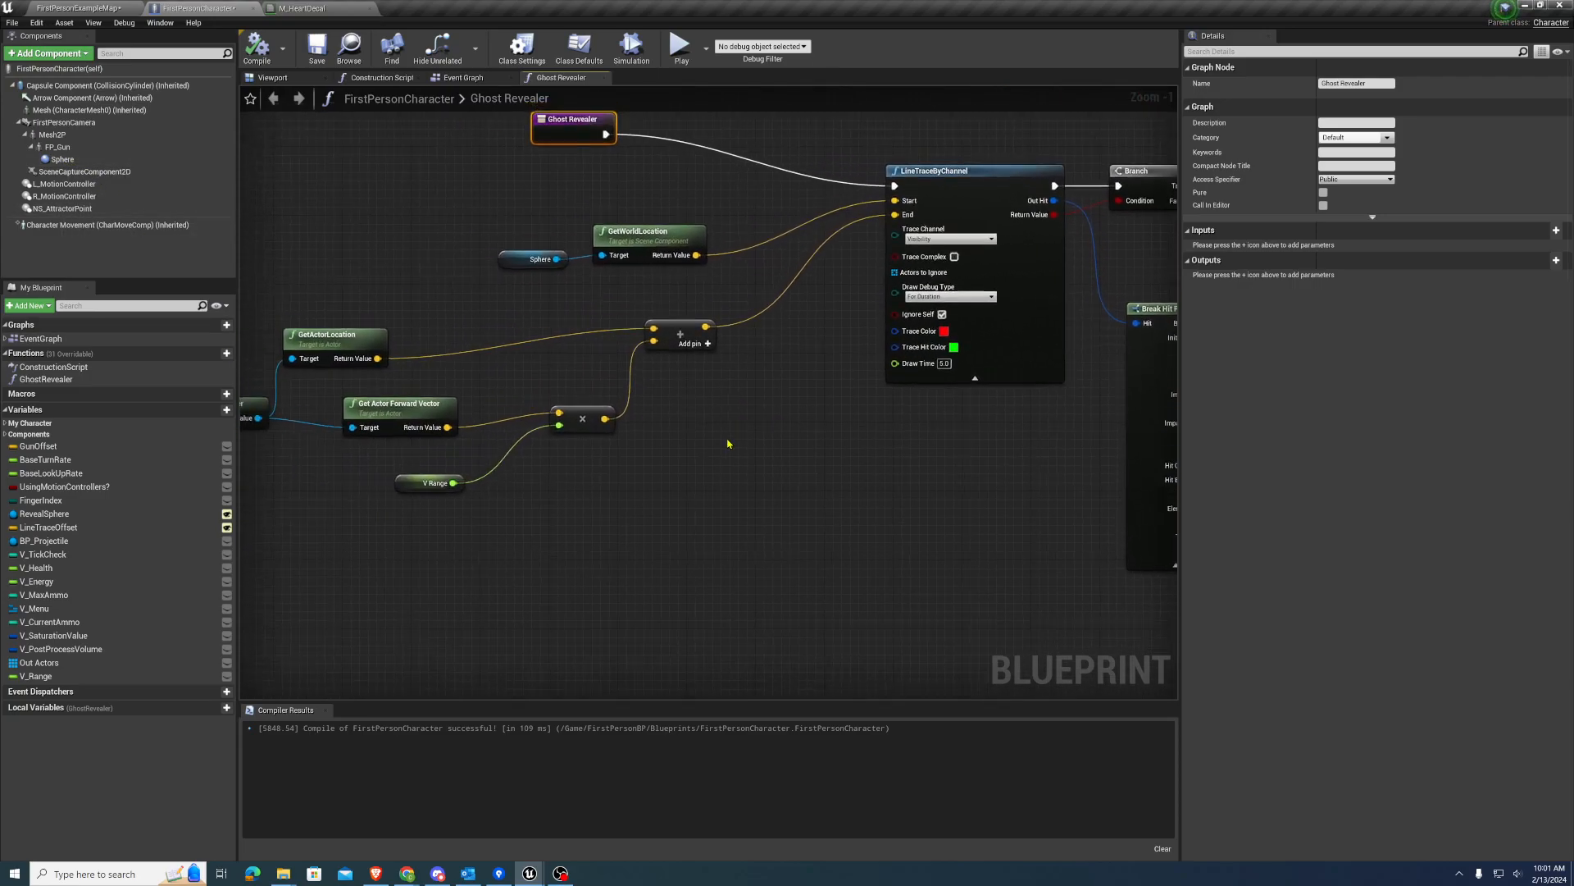
{"action": "right_click_drag", "start_coordinate": [636, 445], "coordinate": [355, 488]}
{"action": "right_click_drag", "start_coordinate": [560, 271], "coordinate": [442, 338]}
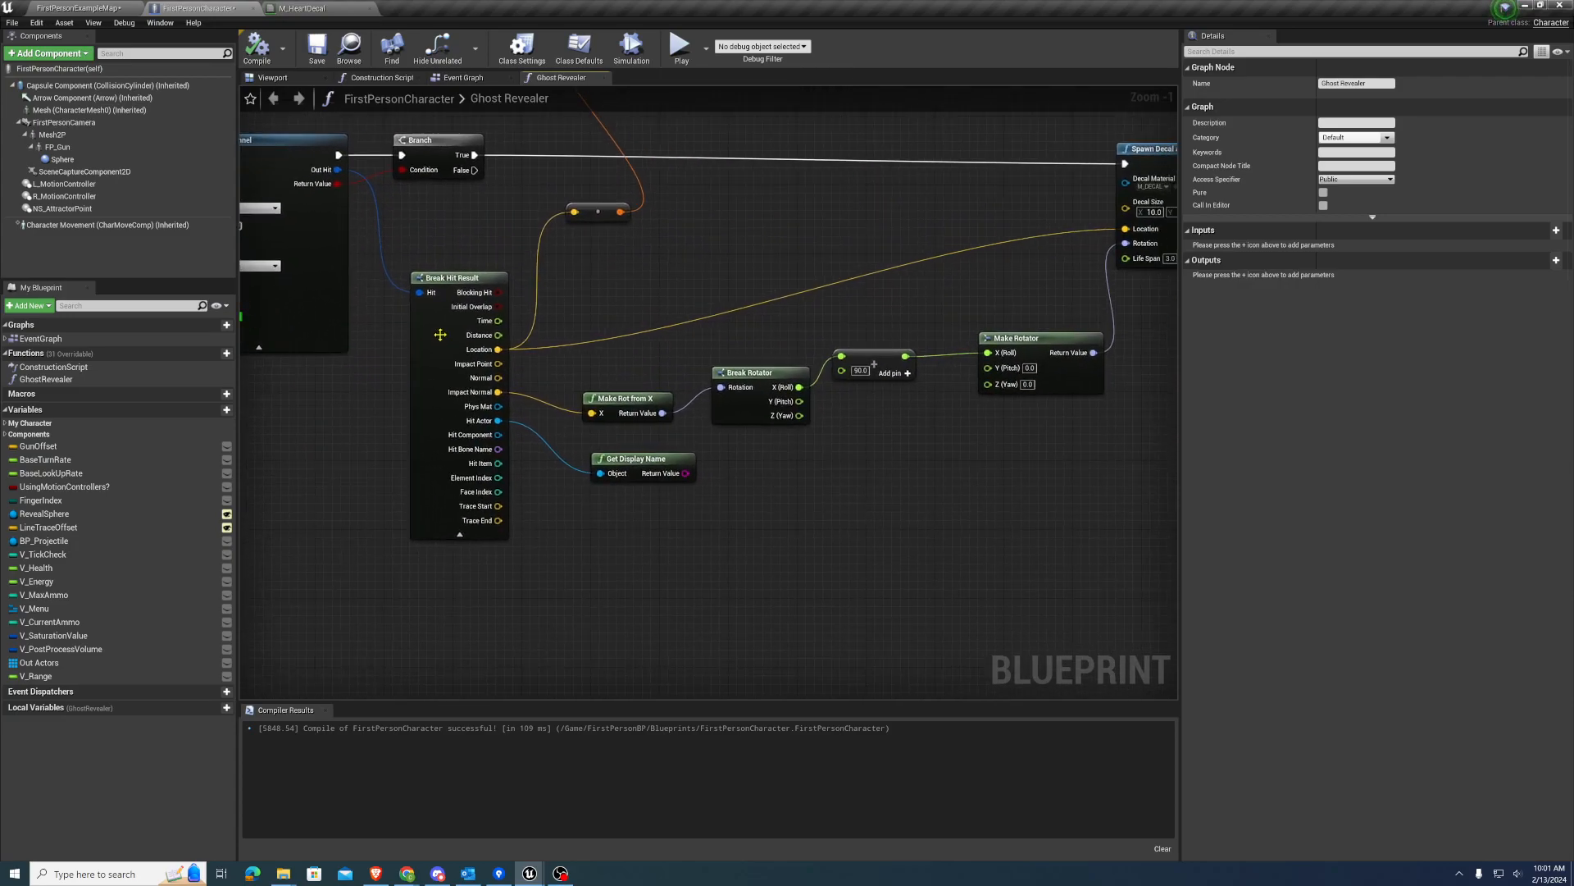
{"action": "right_click_drag", "start_coordinate": [730, 246], "coordinate": [563, 263]}
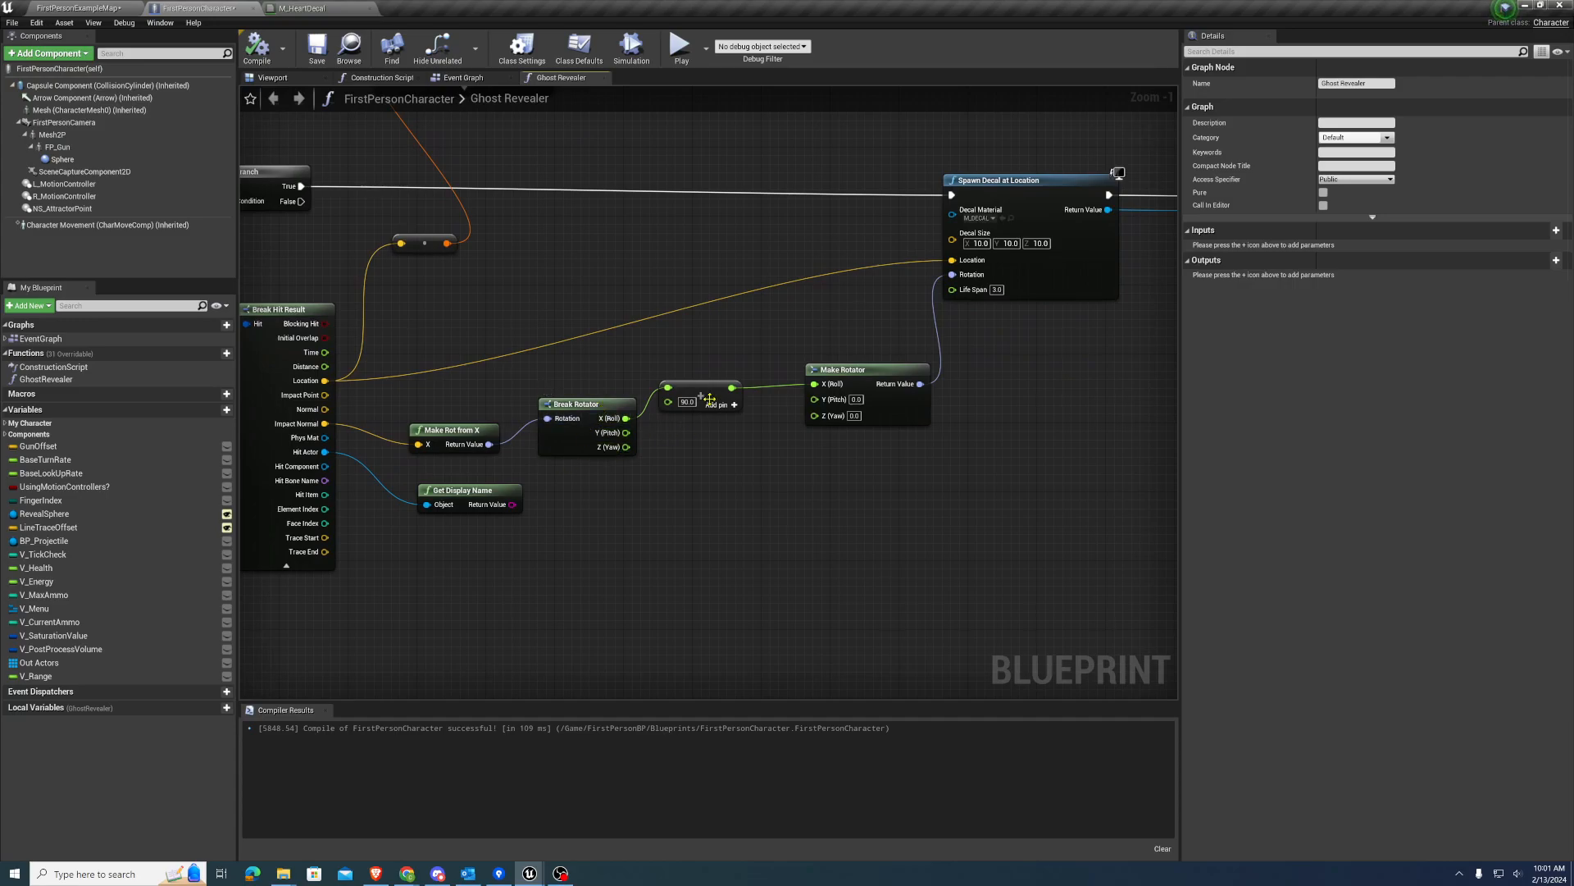
Set the Decal Material of Spawn Decal at Location to M_HeartDecal and save the blueprint
{"action": "right_click_drag", "start_coordinate": [1035, 276], "coordinate": [815, 355]}
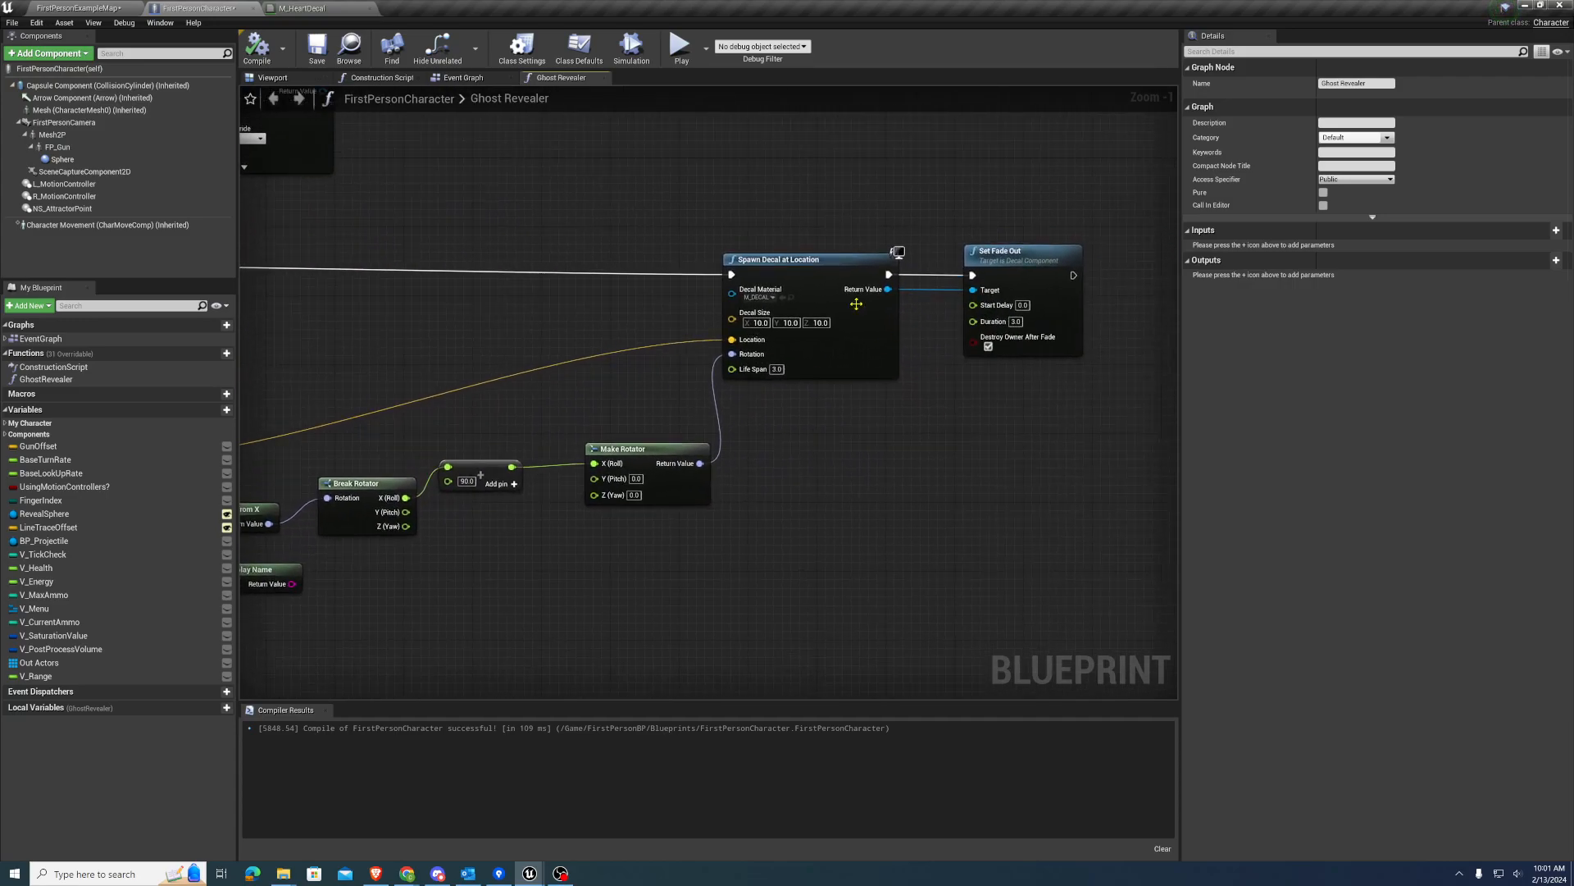
{"action": "left_click", "coordinate": [762, 297]}
{"action": "type", "text": "hea"}
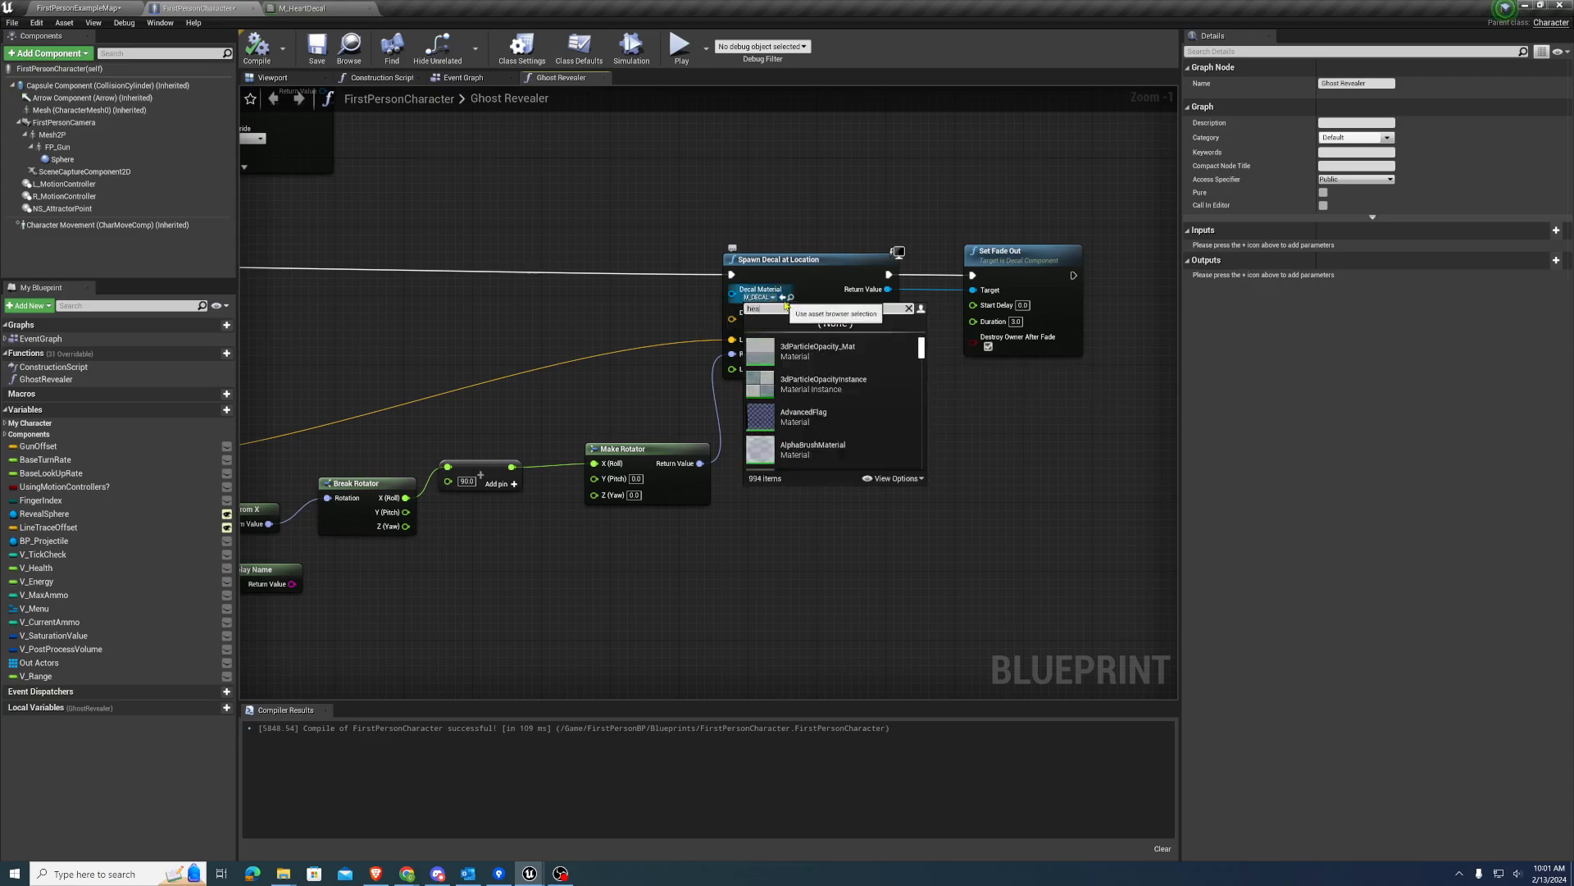
{"action": "type", "text": "rt"}
{"action": "left_click", "coordinate": [799, 381]}
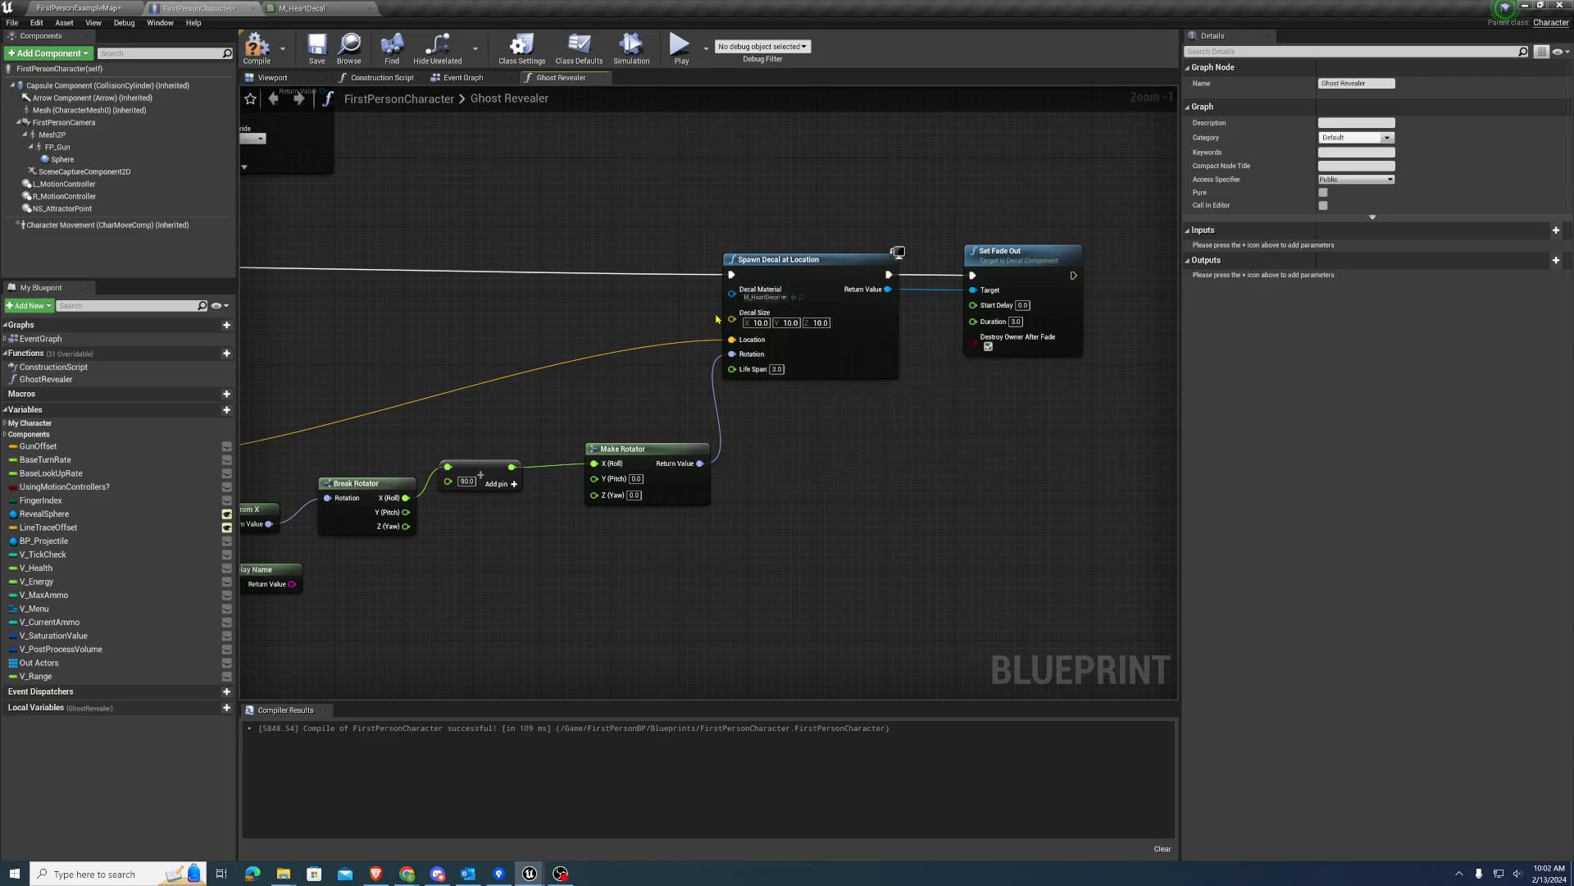
{"action": "left_click", "coordinate": [313, 49]}
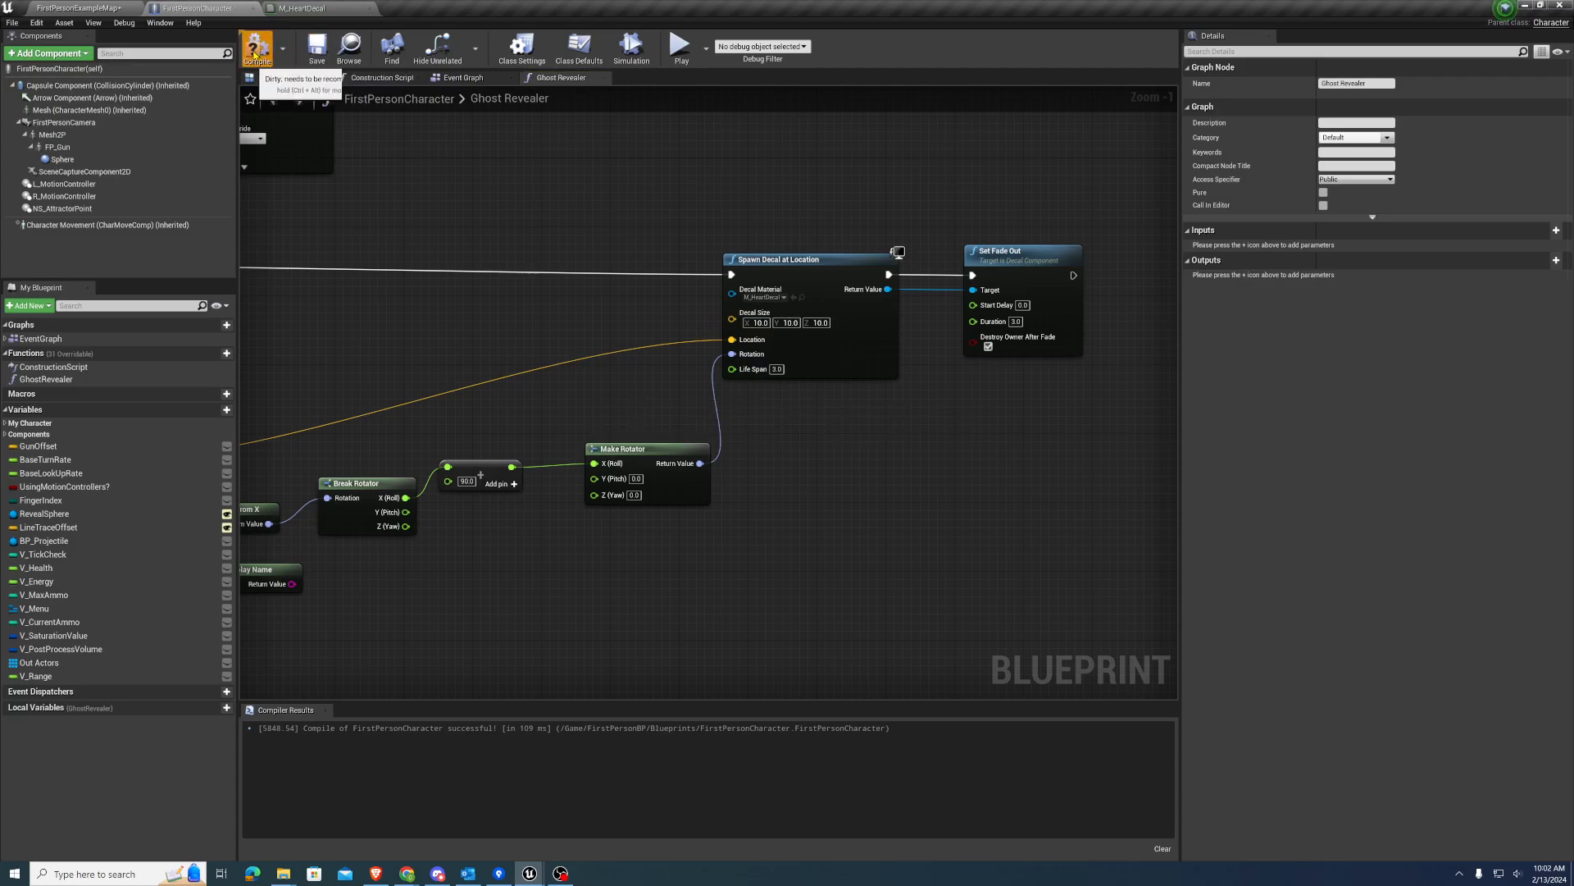
Play the FirstPersonExampleMap level and shoot the shapes wall repeatedly to test the heart decals, ending the play session
{"action": "left_click", "coordinate": [102, 6]}
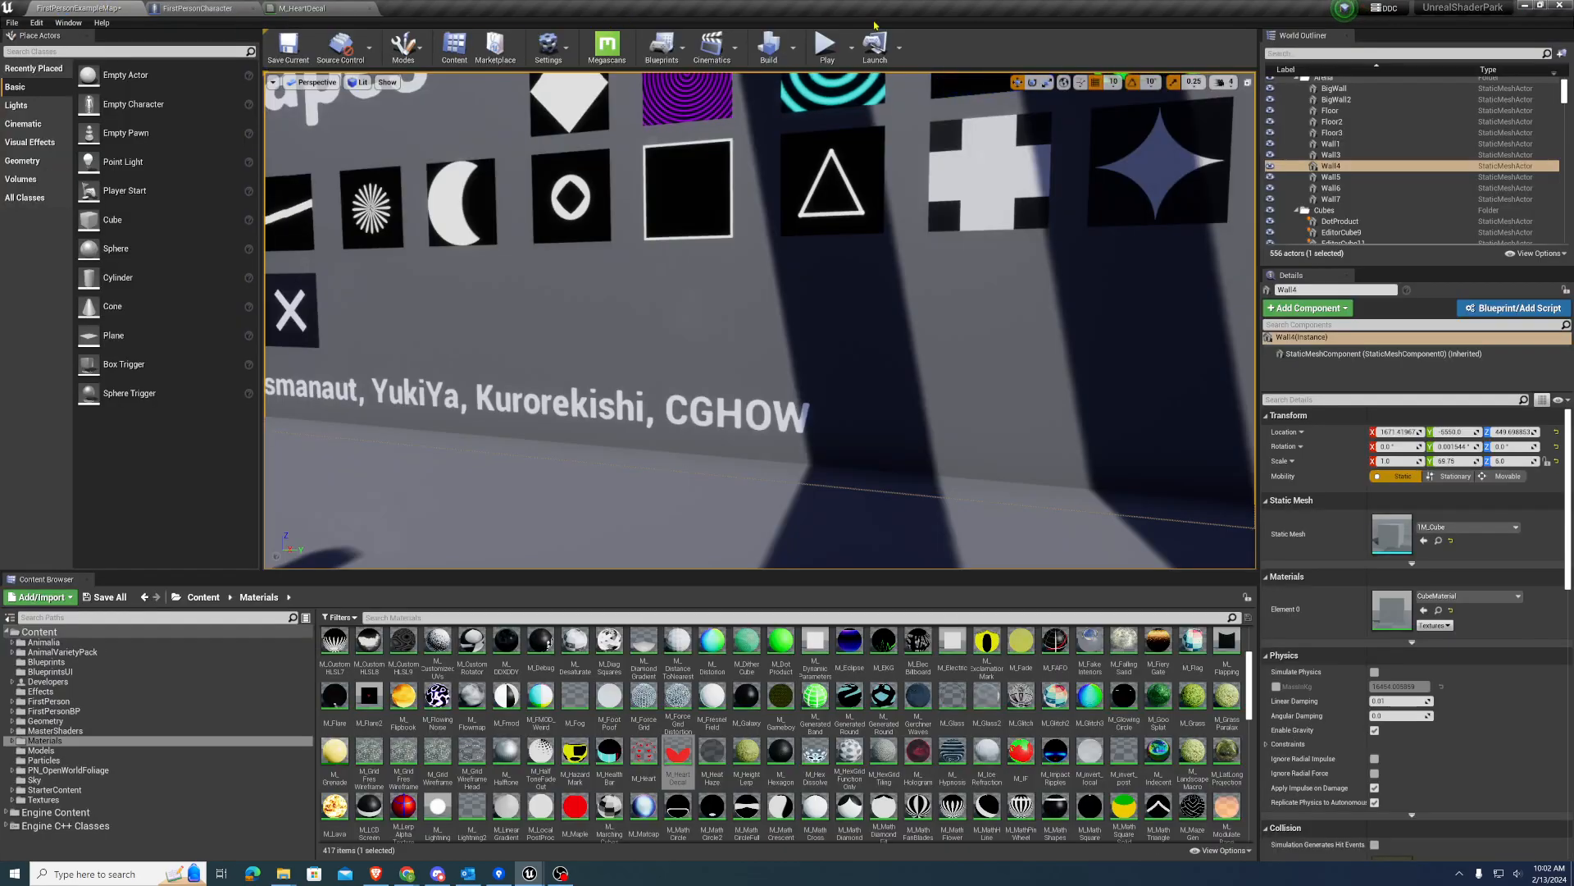
{"action": "left_click", "coordinate": [811, 176]}
{"action": "key", "text": "w"}
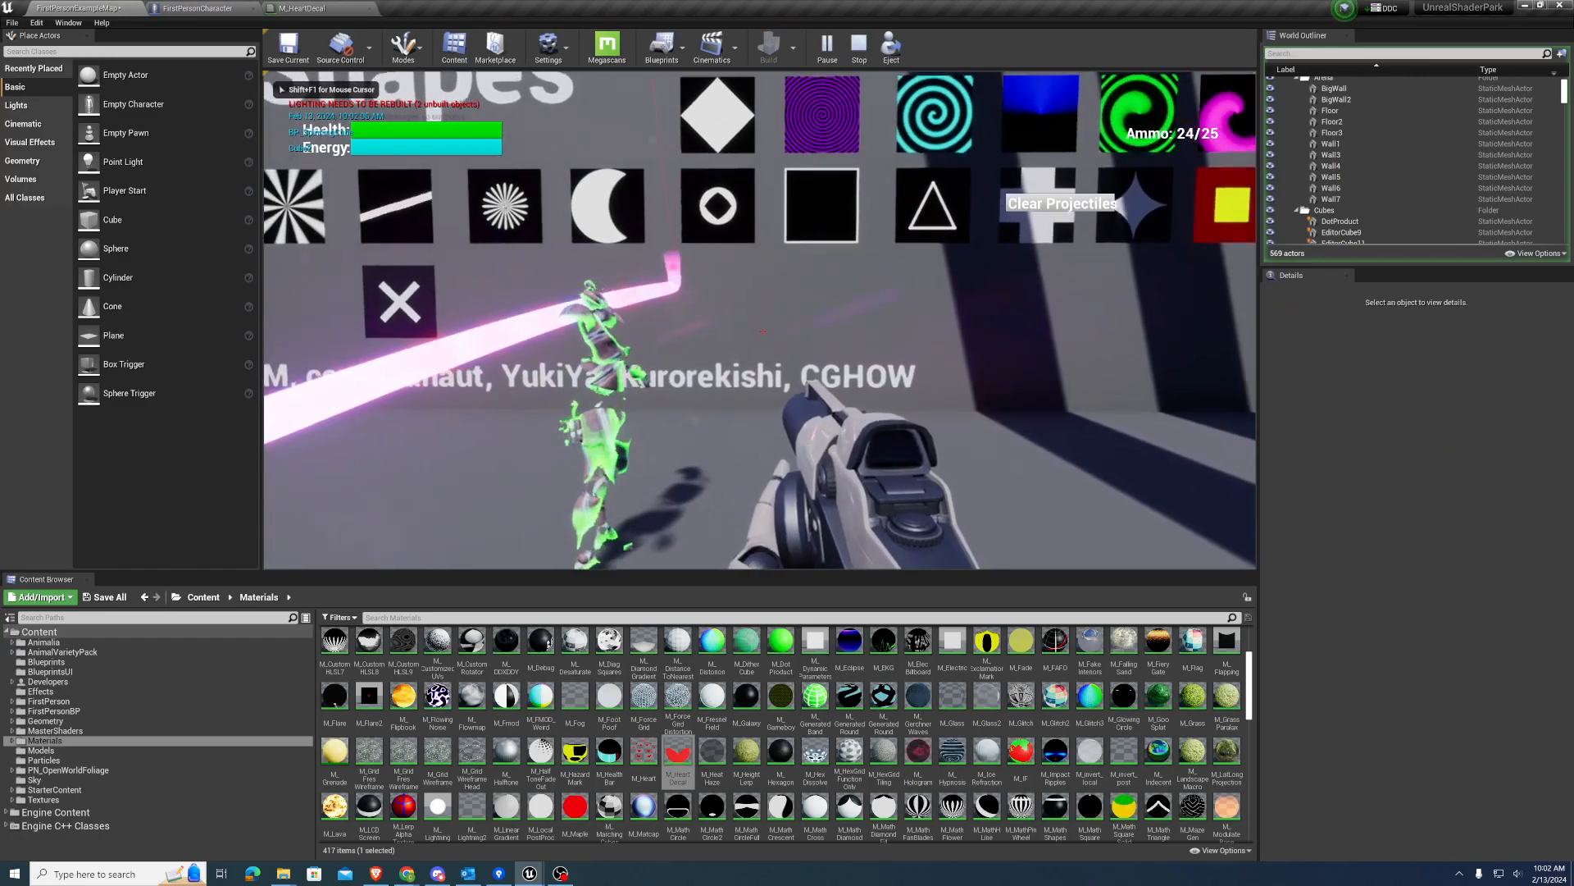
{"action": "left_click", "coordinate": [763, 332]}
{"action": "left_click", "coordinate": [763, 331]}
{"action": "left_click", "coordinate": [763, 332]}
{"action": "left_click", "coordinate": [763, 332]}
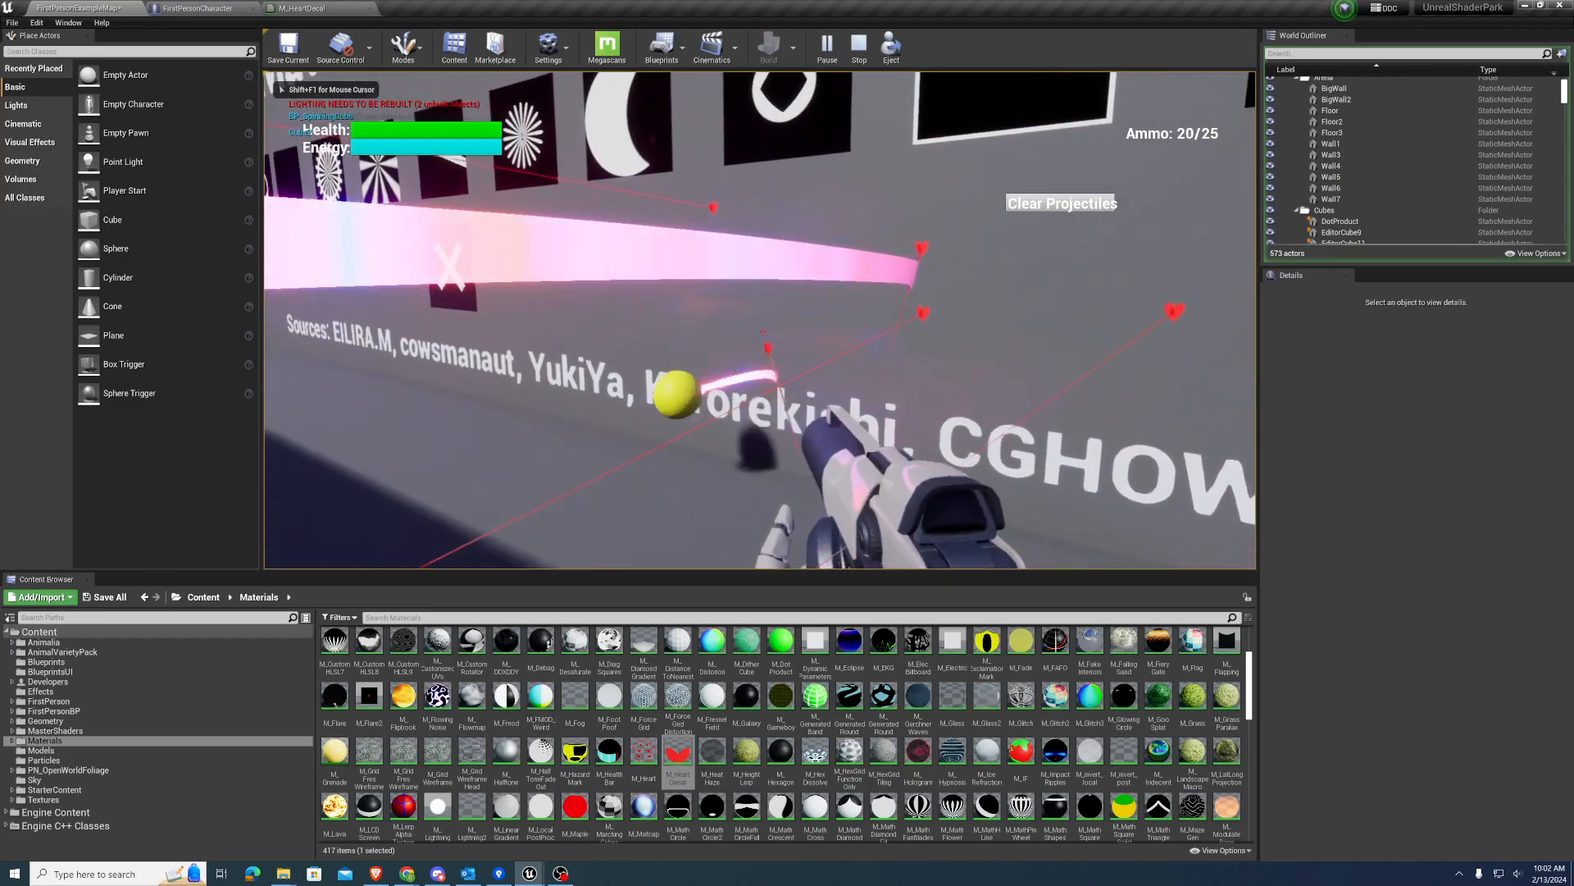
{"action": "left_click", "coordinate": [764, 331]}
{"action": "left_click", "coordinate": [763, 331]}
{"action": "left_click", "coordinate": [764, 331]}
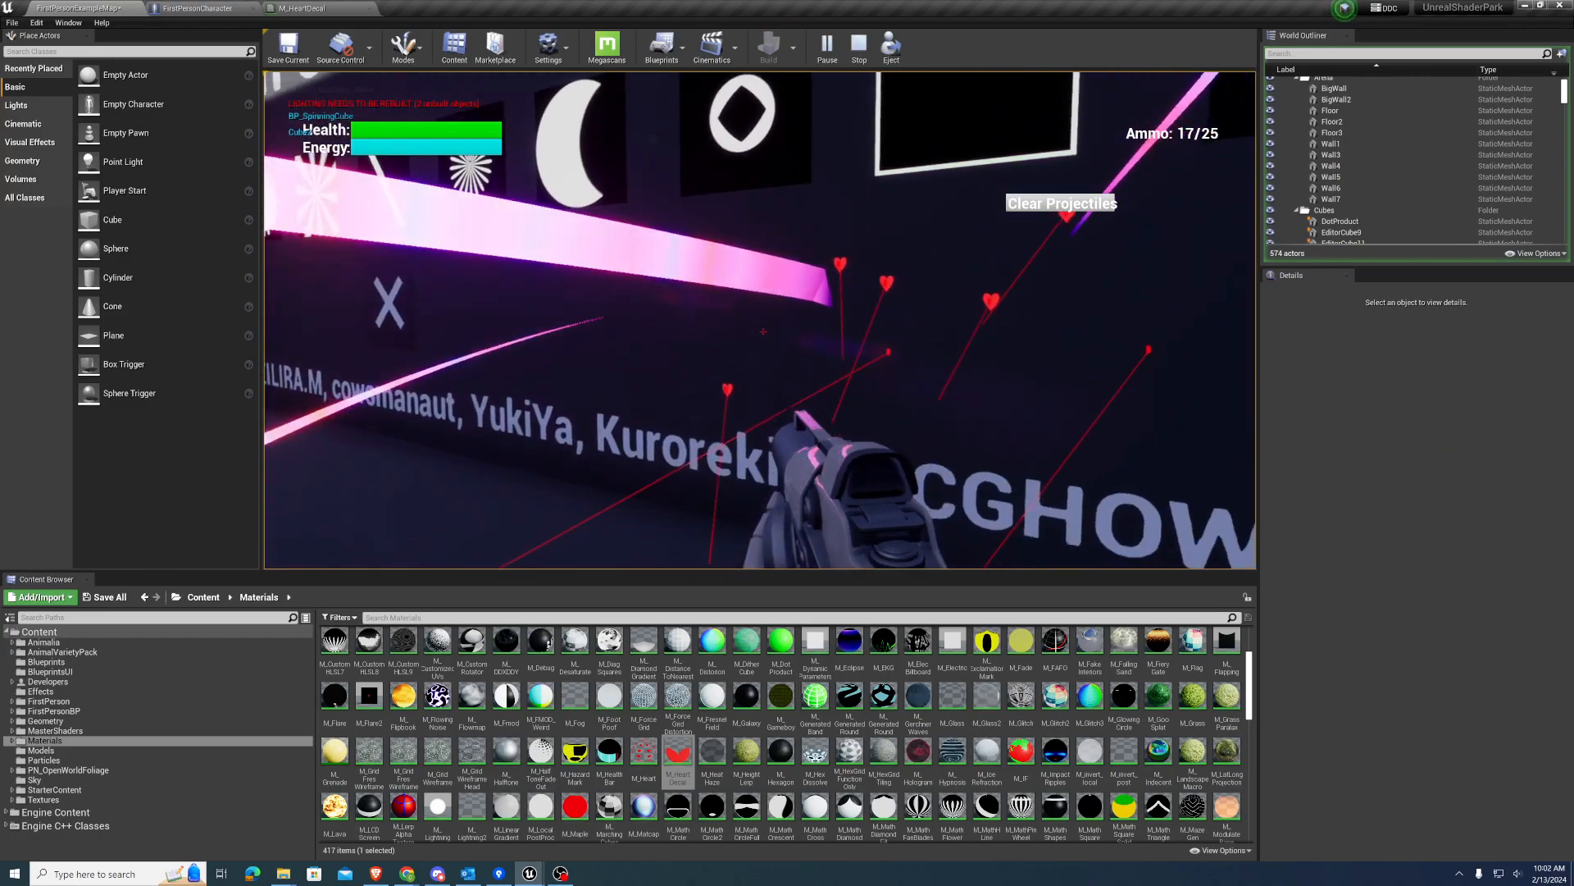
{"action": "left_click", "coordinate": [763, 331]}
{"action": "left_click", "coordinate": [764, 331]}
{"action": "left_click", "coordinate": [763, 331]}
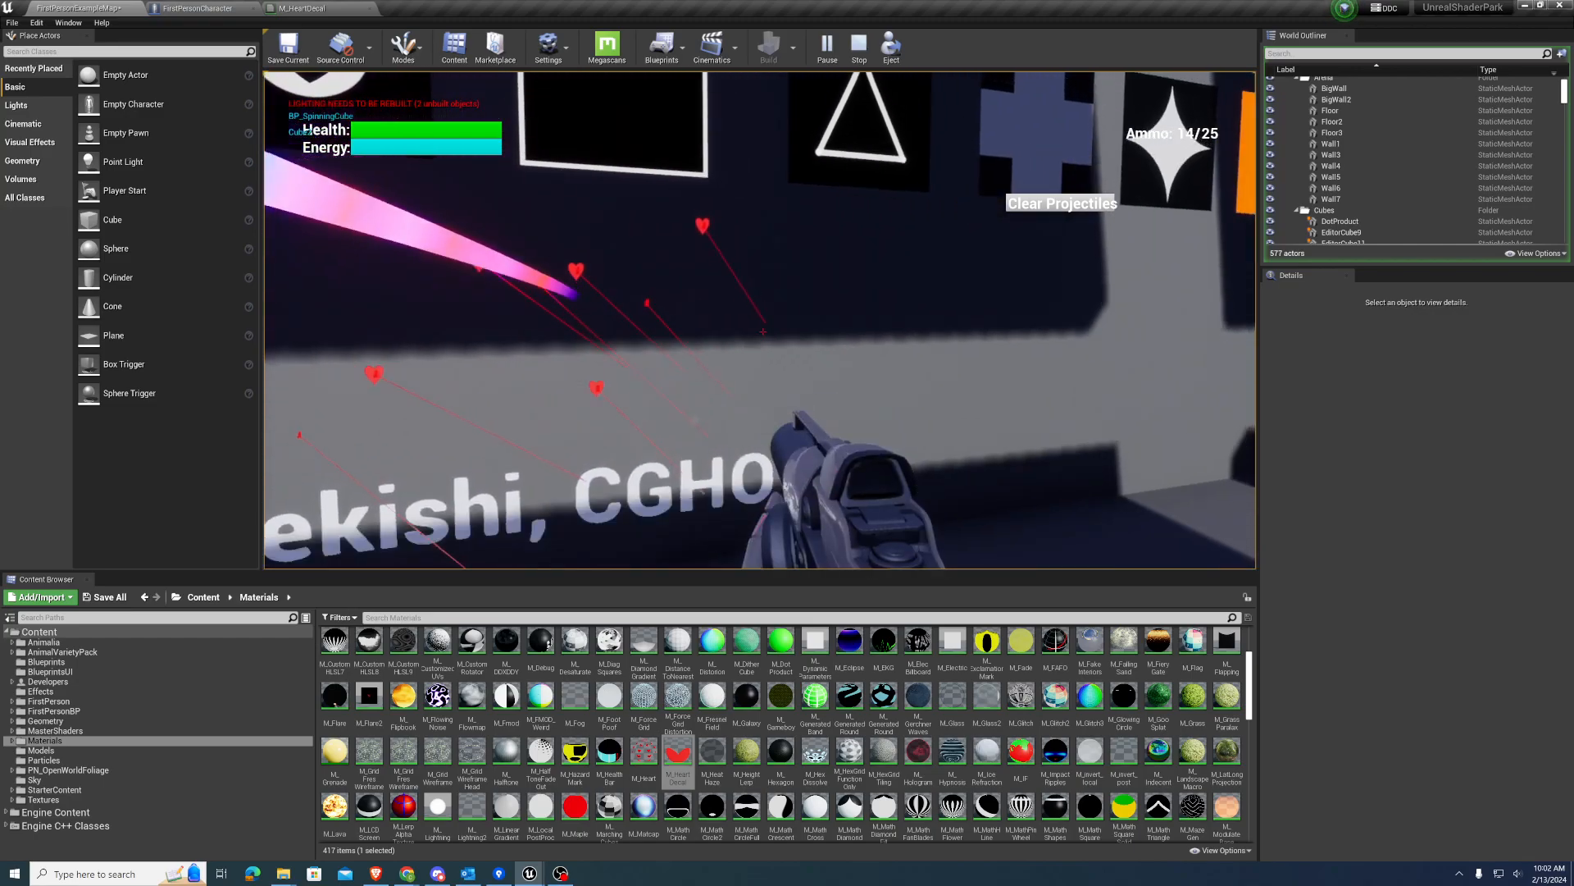
{"action": "left_click", "coordinate": [764, 331]}
{"action": "left_click", "coordinate": [764, 332]}
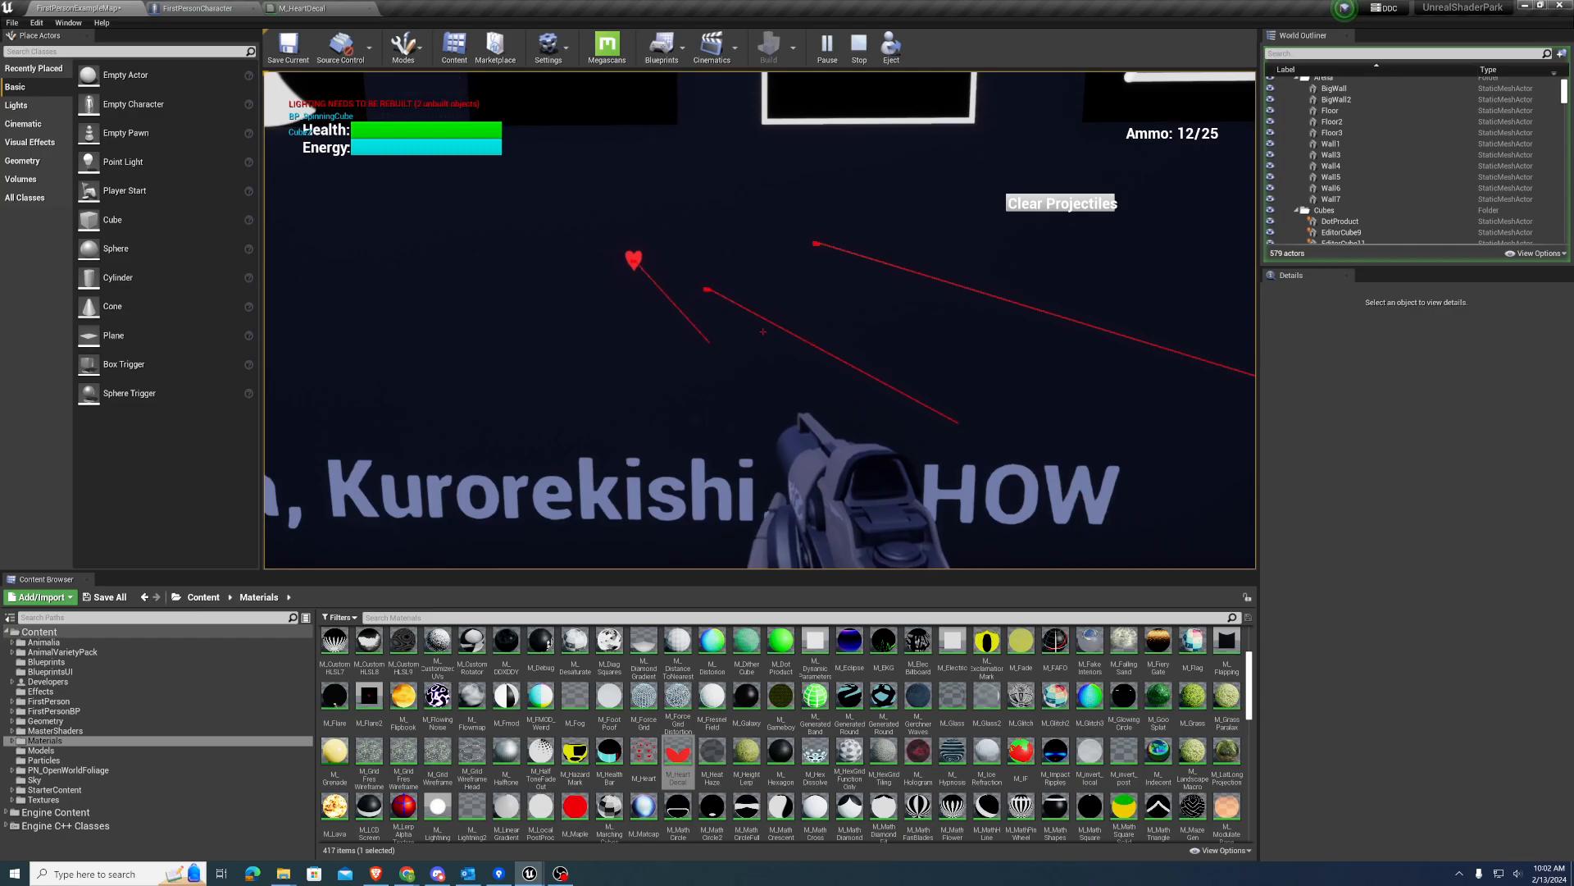
{"action": "key", "text": "Escape"}
{"action": "left_click", "coordinate": [654, 302]}
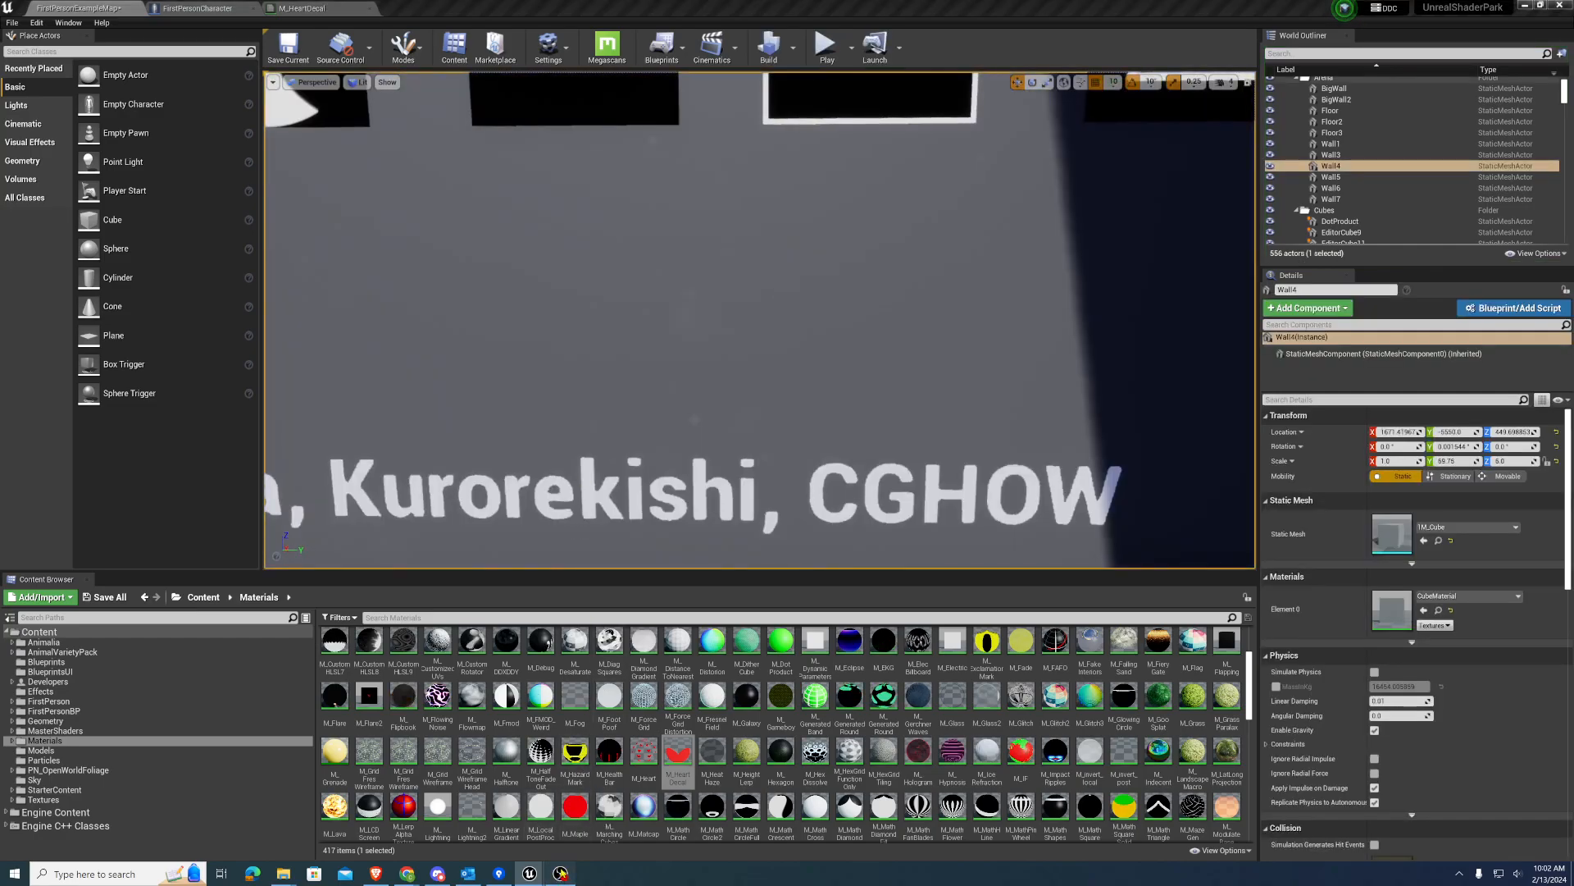